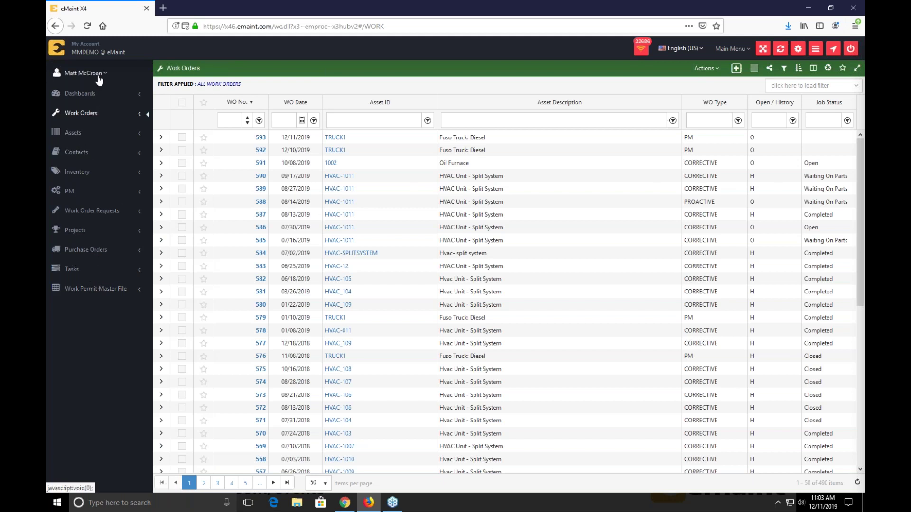
- In Manage Tables, remove and re-add Work Permit Master File, apply the changes, and open its list
left_click(98, 76)
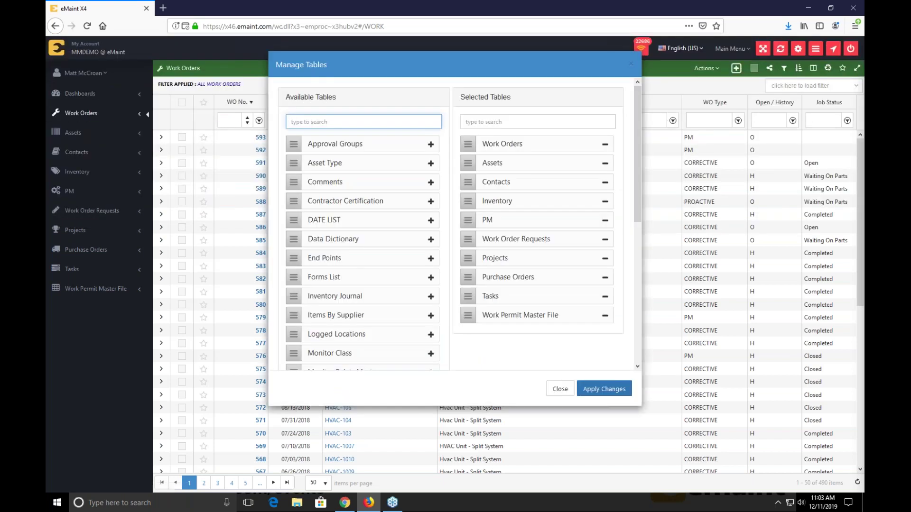
left_click(605, 315)
left_click(383, 116)
type("work")
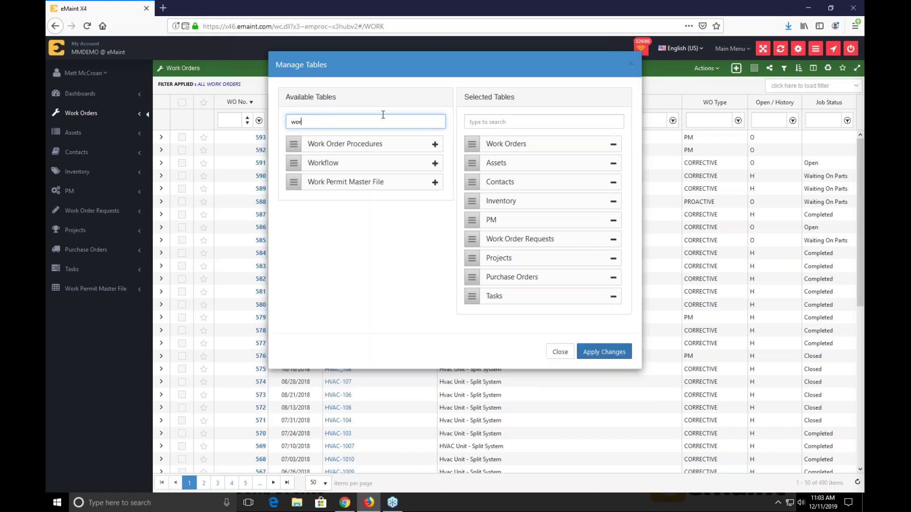
left_click(435, 184)
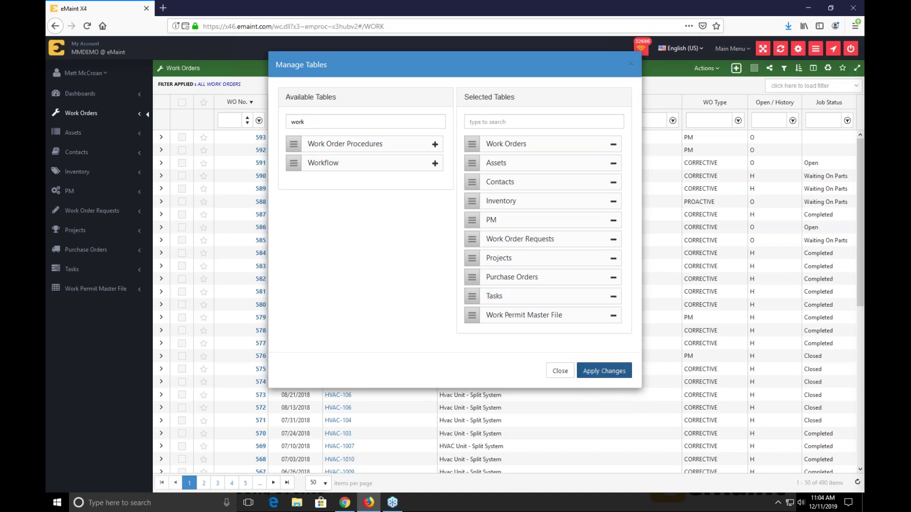
left_click(606, 375)
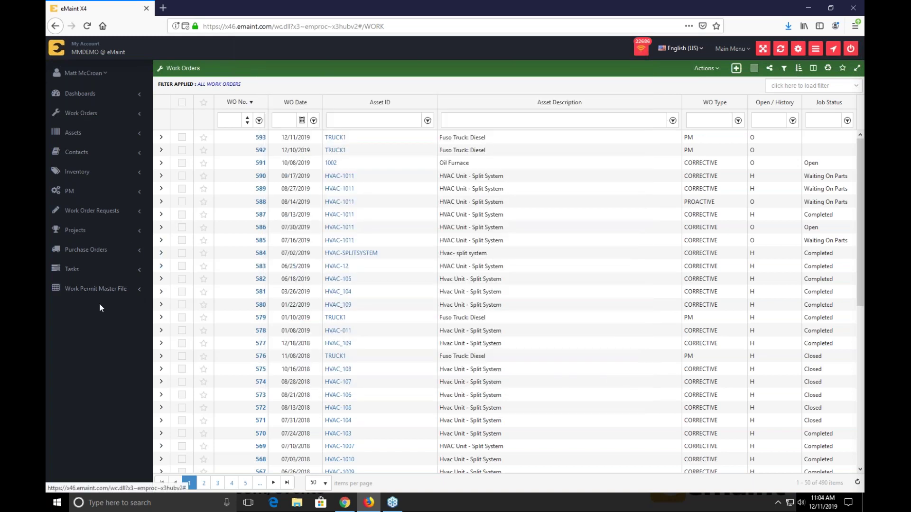
left_click(55, 294)
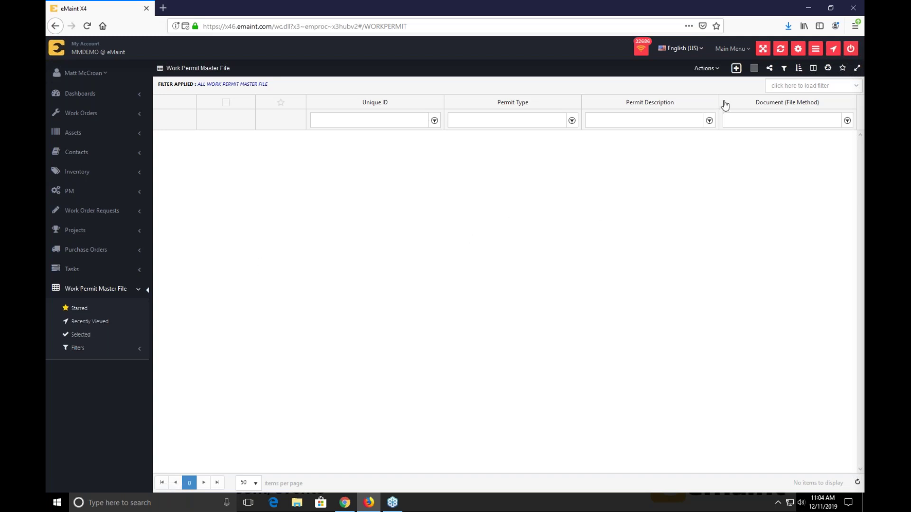
- Add a new work permit with Permit Type and Permit Description both 'Hot Work'
left_click(736, 67)
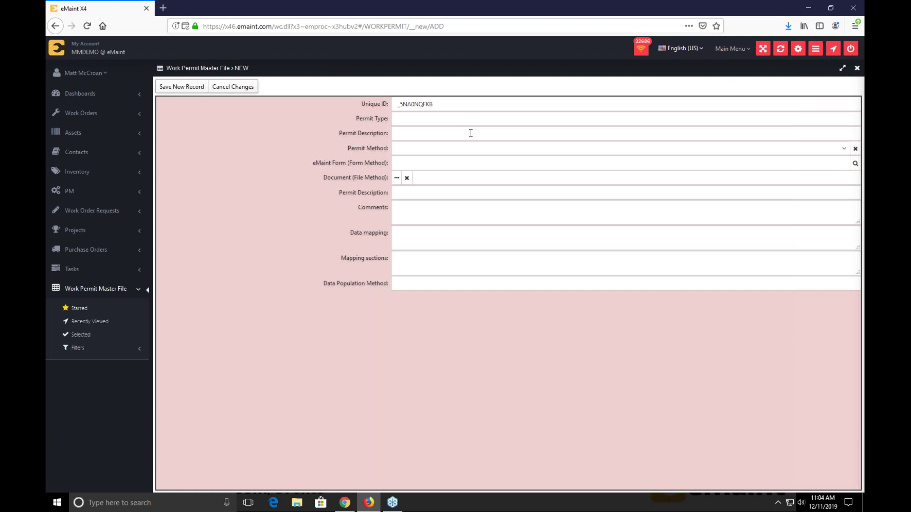
left_click(447, 120)
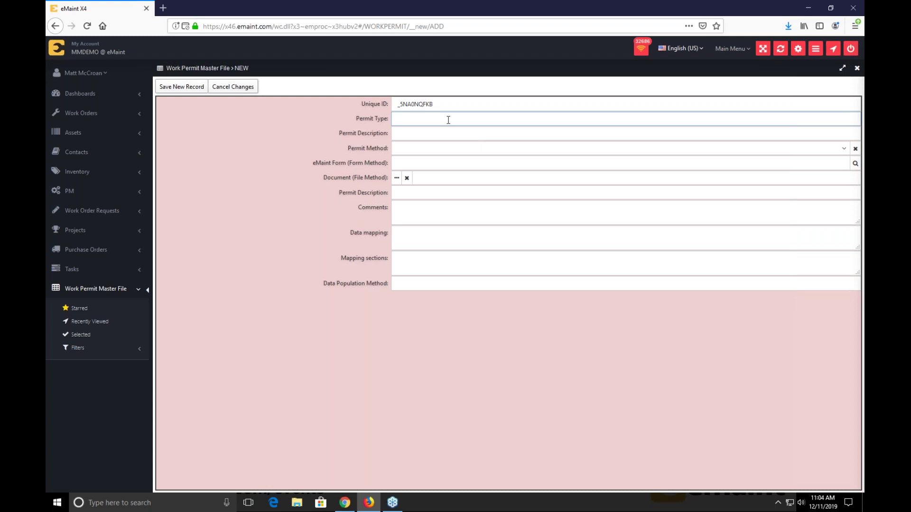
type("Hot Work")
key("Tab")
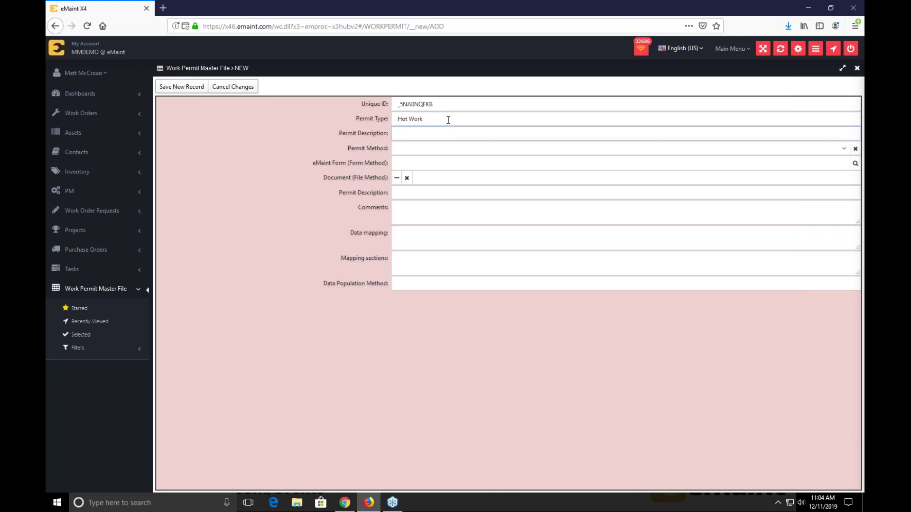
type("Hot Work")
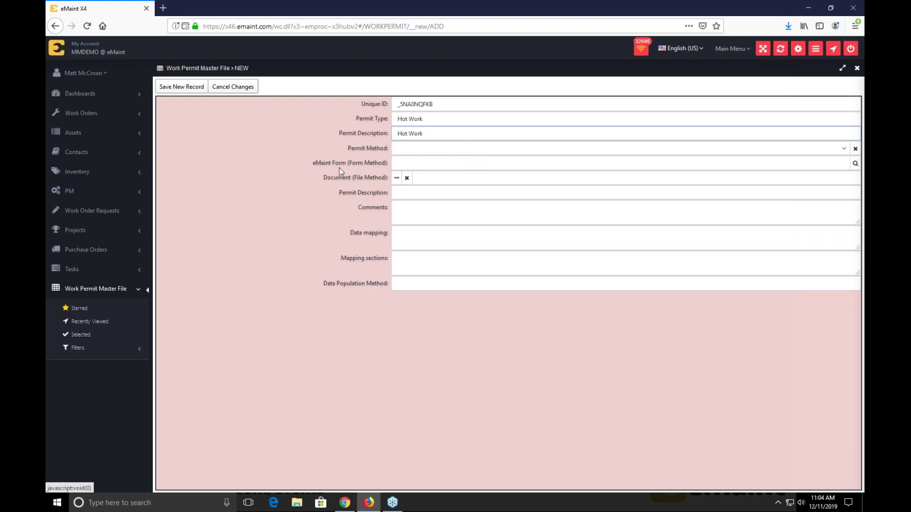
- Set Permit Method to FILE and browse Document Storage for the permit file
left_click(429, 150)
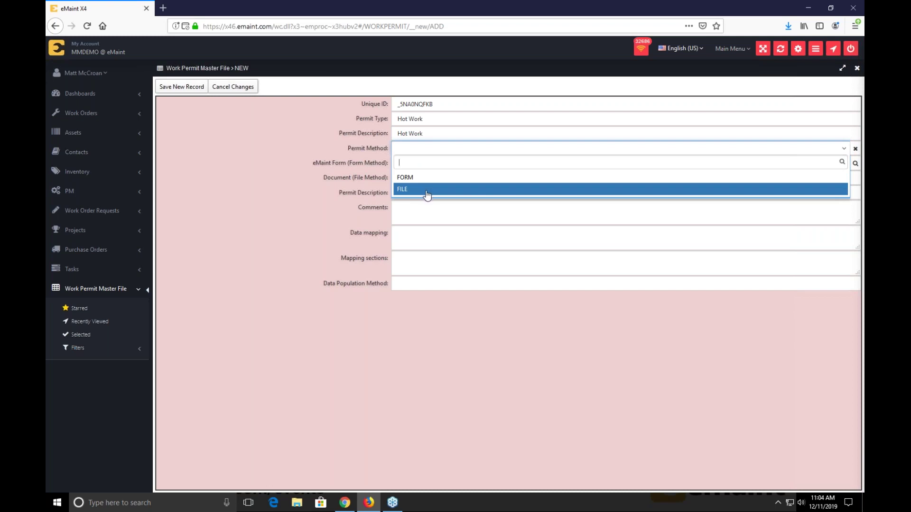
left_click(428, 194)
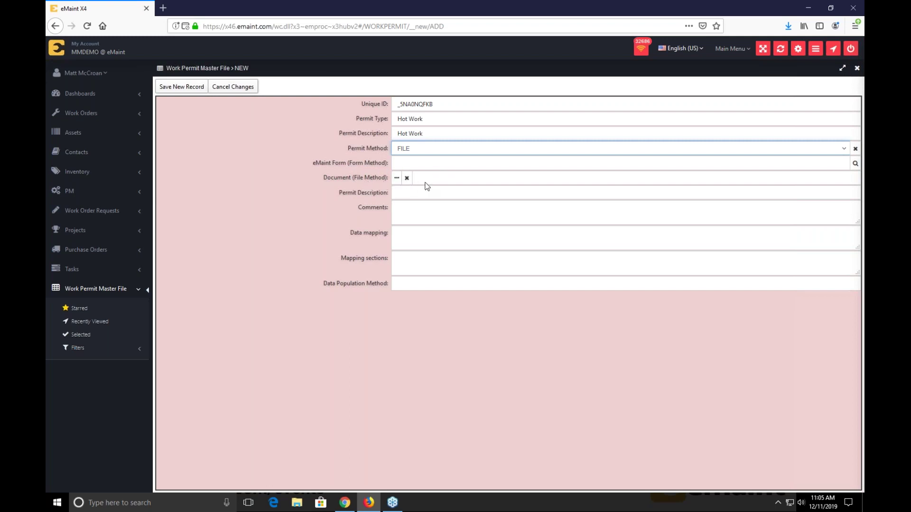
left_click(397, 179)
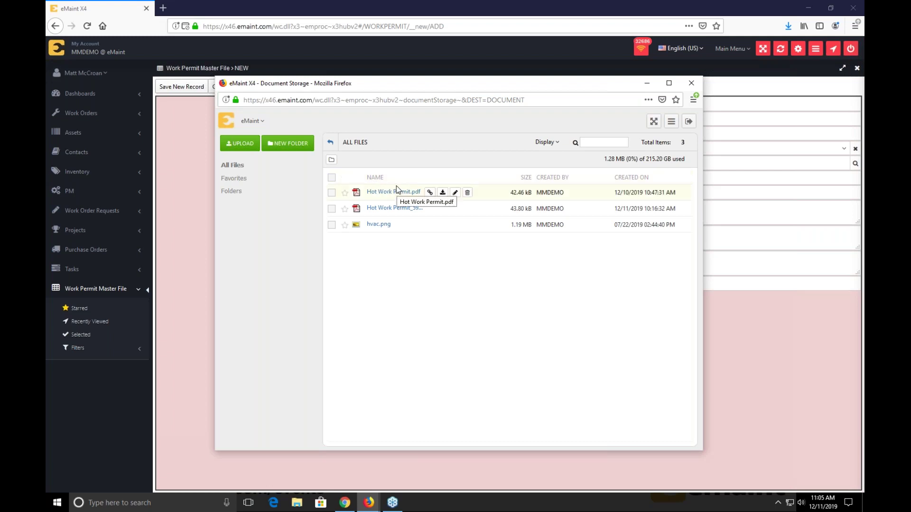
- Link Hot Work Permit.pdf from Document Storage as the permit's document
mouse_move(397, 191)
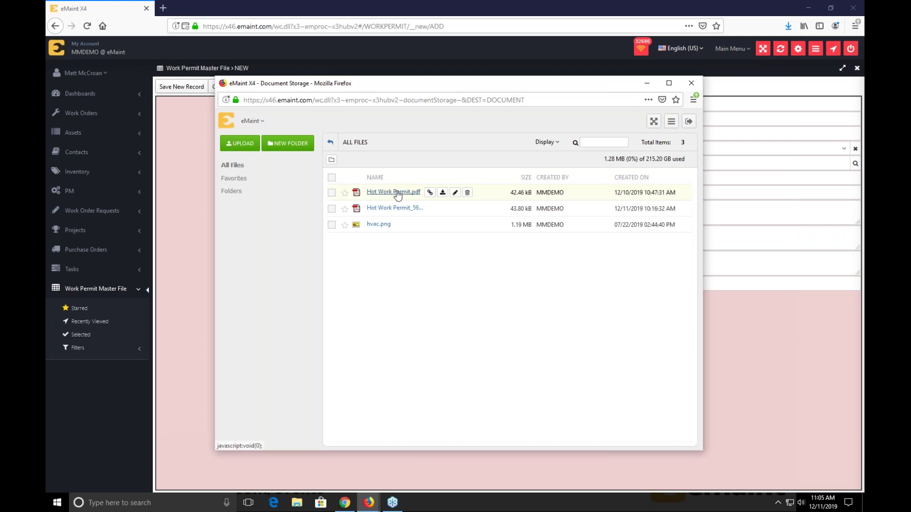
left_click(430, 192)
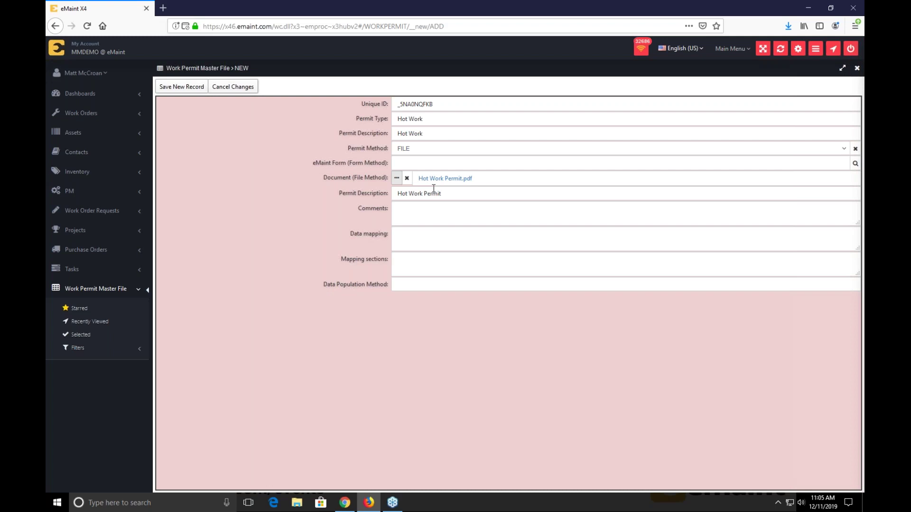
- Click into Comments, then save the Hot Work permit as a new record
left_click(434, 207)
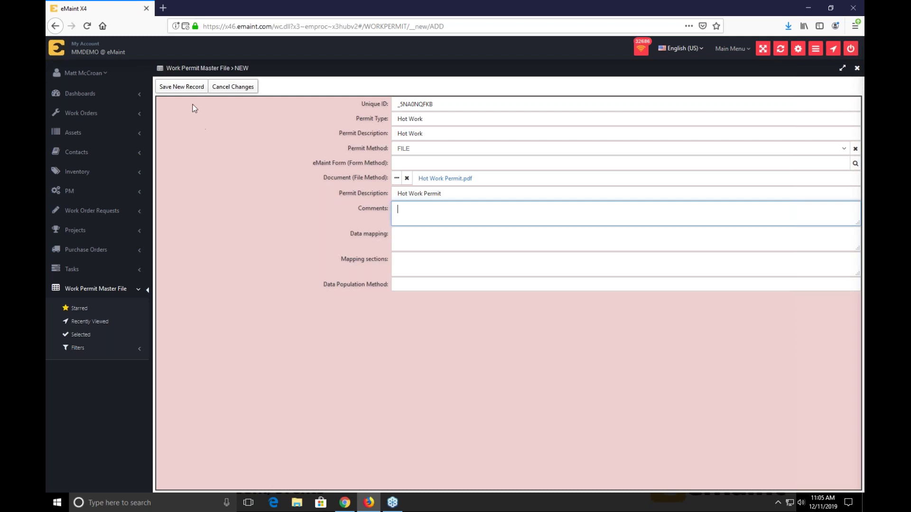
left_click(185, 89)
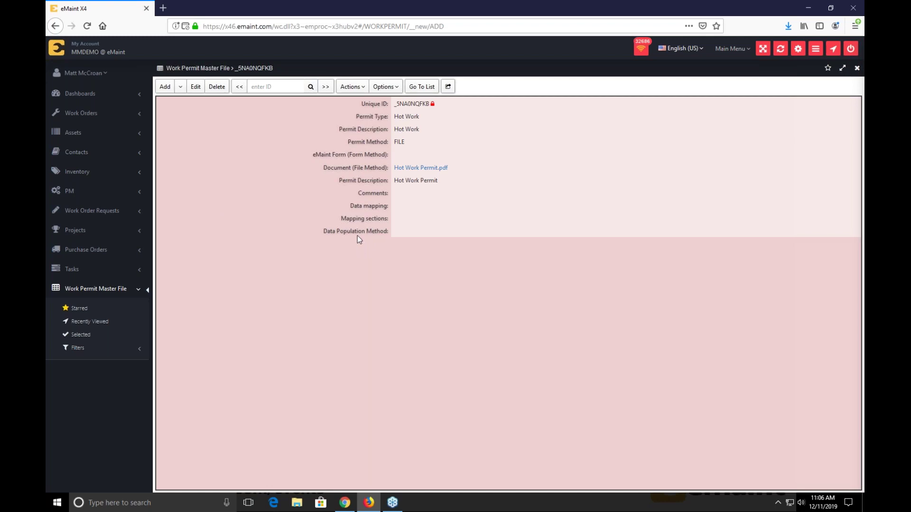
- Open the permit PDF with Actions > Modify Permit, review its pages, and pick the text-field tool
left_click(351, 87)
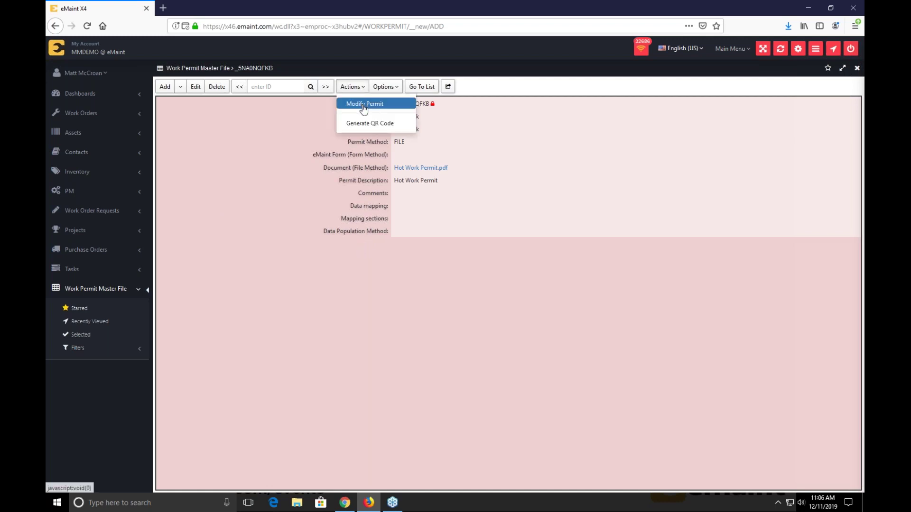
left_click(363, 105)
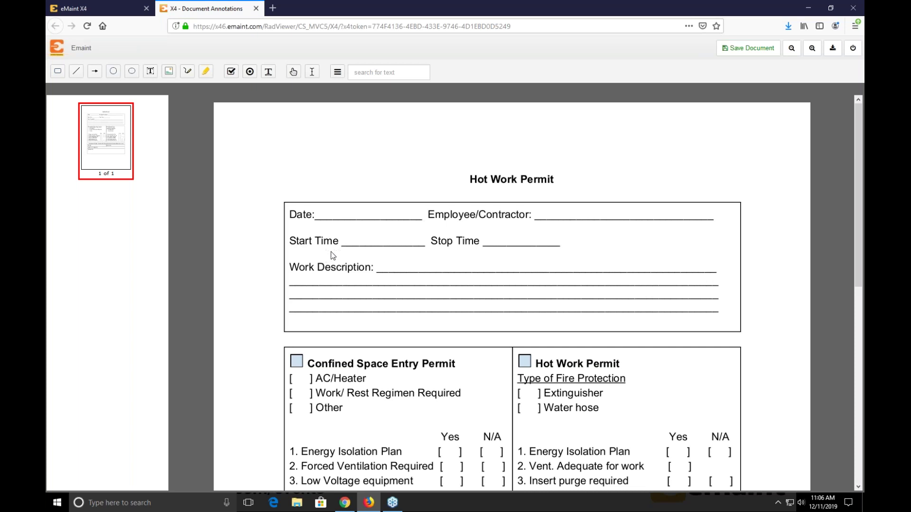
scroll(332, 256, "down", 3)
scroll(335, 256, "down", 5)
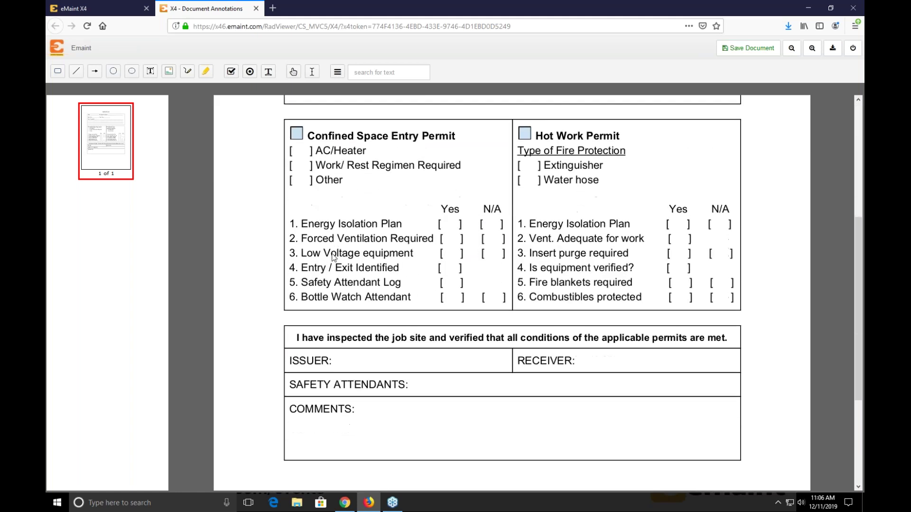
scroll(336, 255, "up", 9)
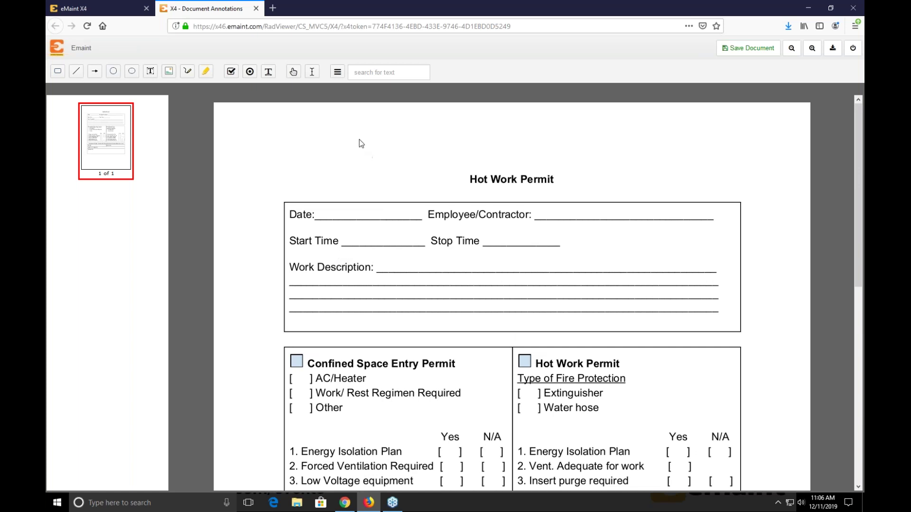
left_click(268, 74)
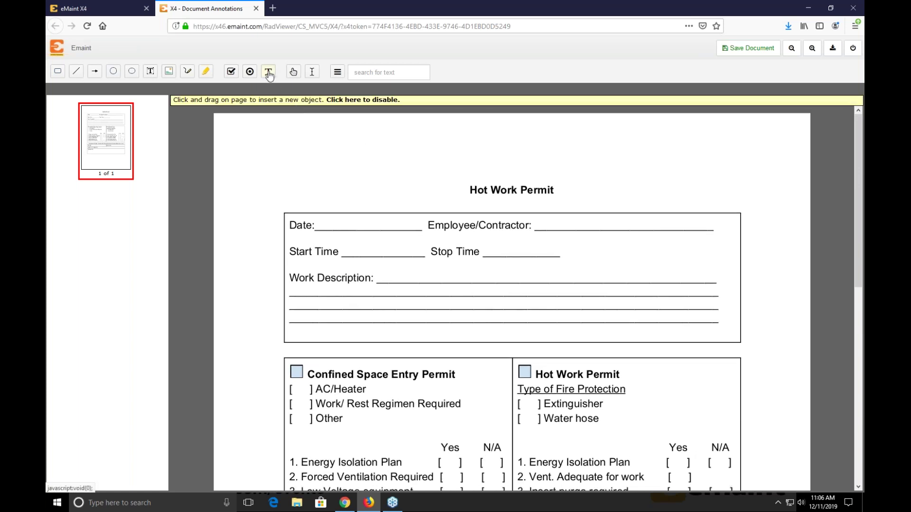
- Draw a text field over the Date blank, then return to the permit record's user menu
left_click_drag(315, 219, 419, 232)
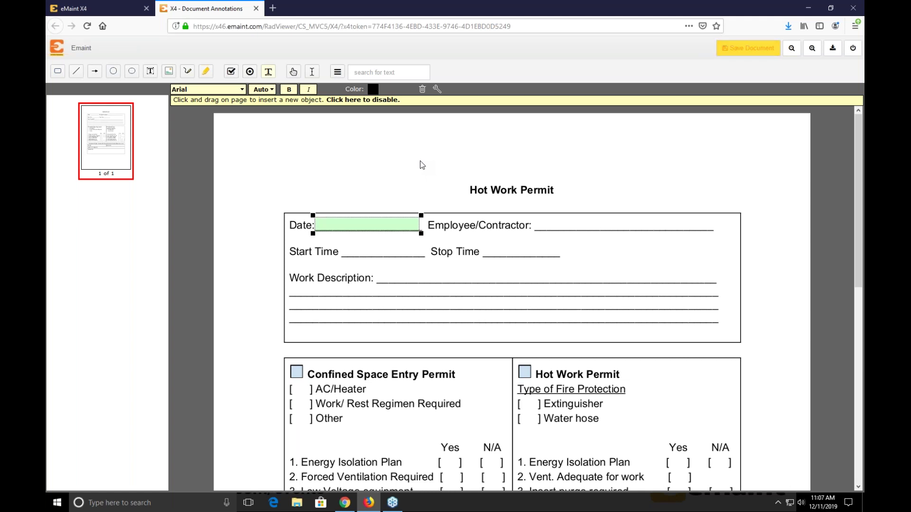
left_click(118, 6)
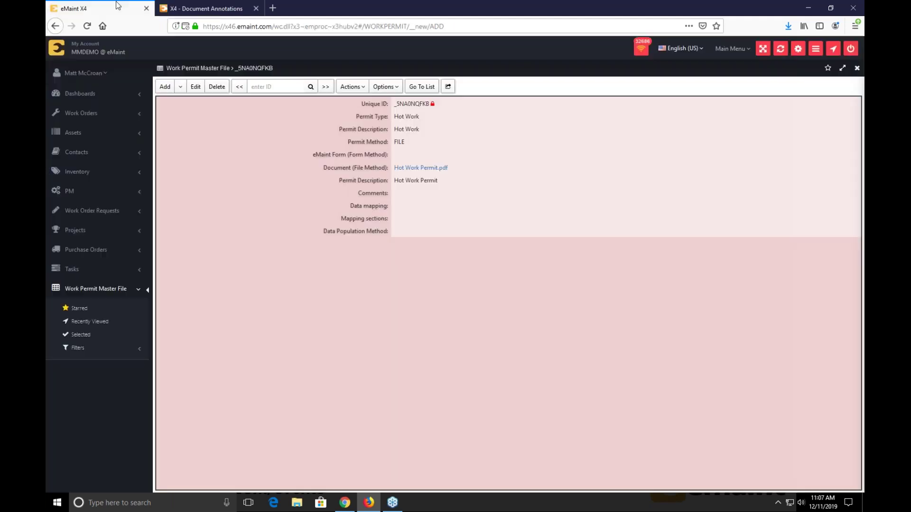
left_click(84, 72)
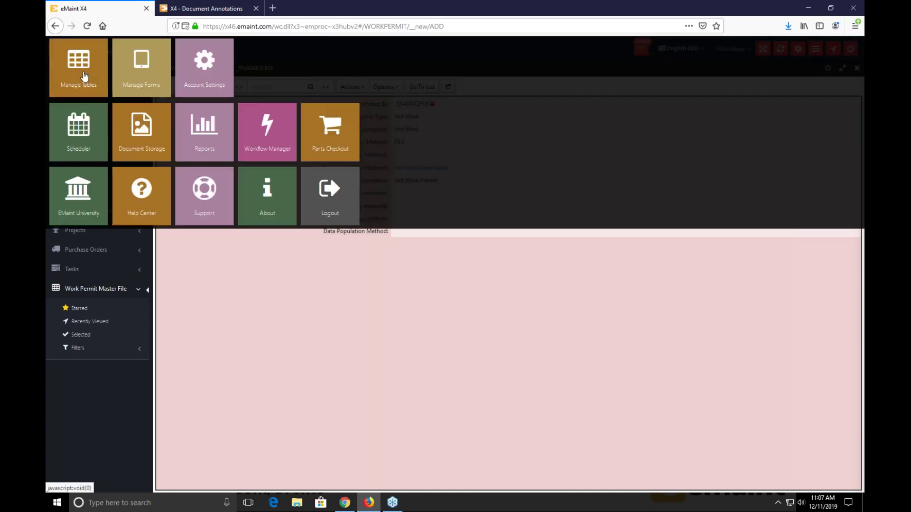
- In Manage Forms, find Work Orders with 'orders' and open its Default form in Design Mode
left_click(127, 79)
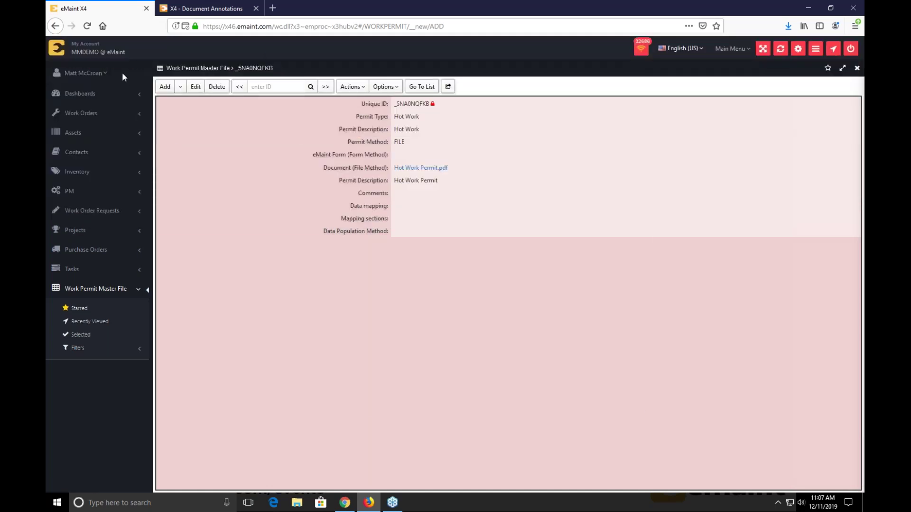
type("orders")
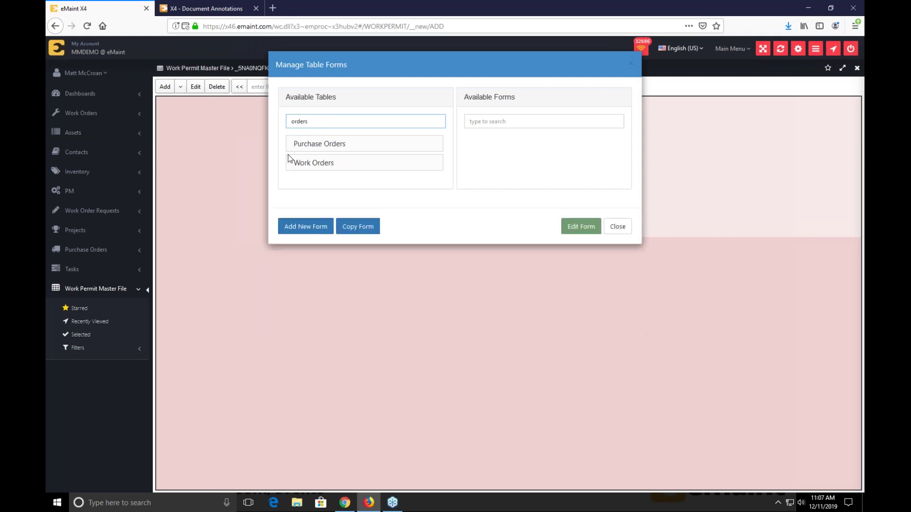
left_click(318, 167)
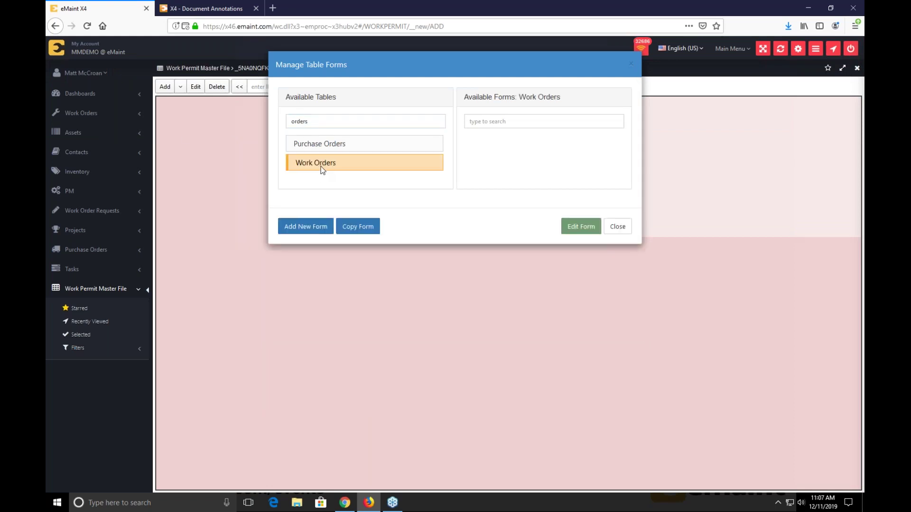
double_click(476, 166)
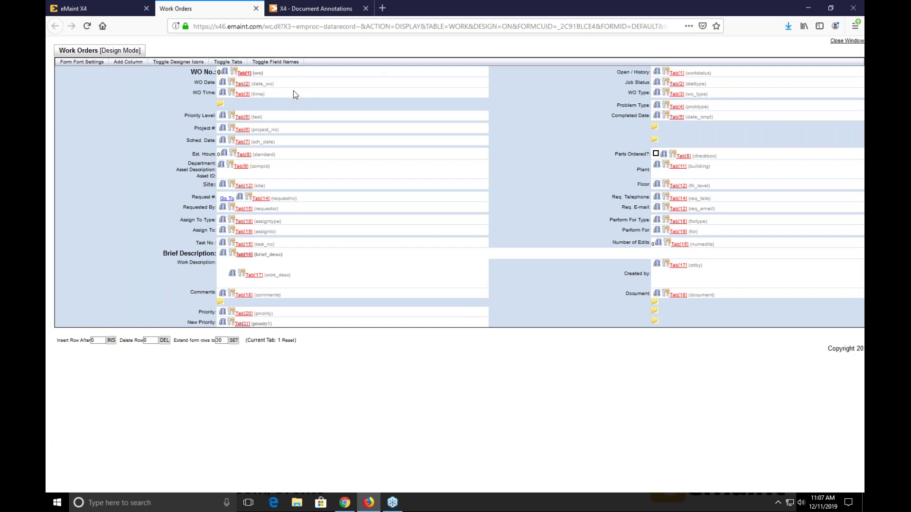
- Look up the WO Date field's table and name (WORK, DATE_WO), then return to the permit PDF
left_click(311, 8)
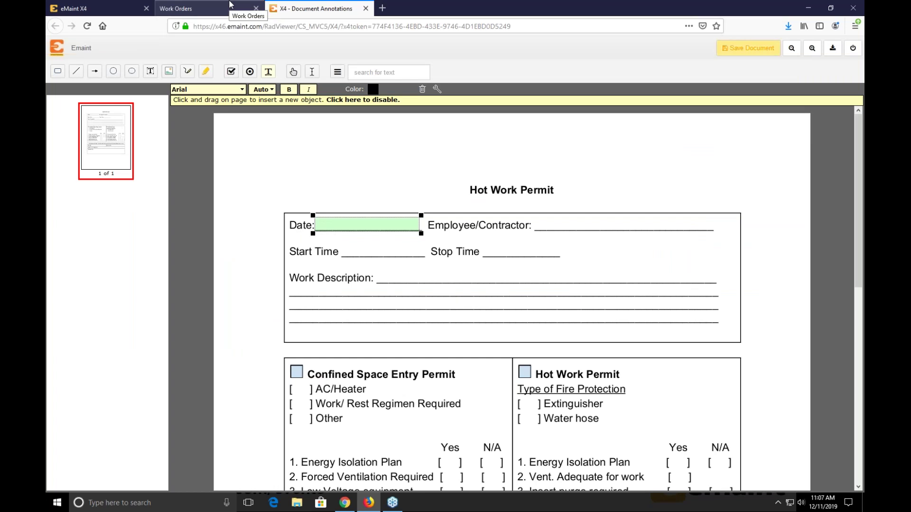
left_click(230, 5)
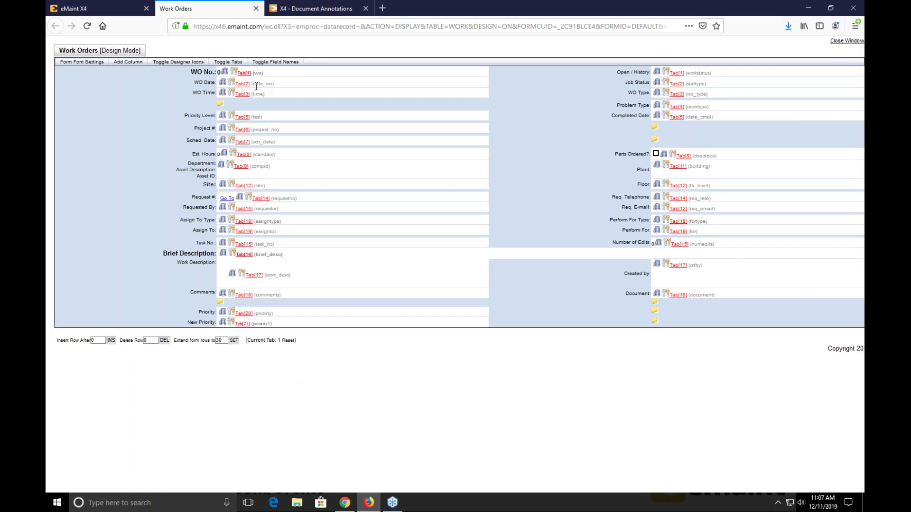
double_click(257, 85)
left_click(283, 90)
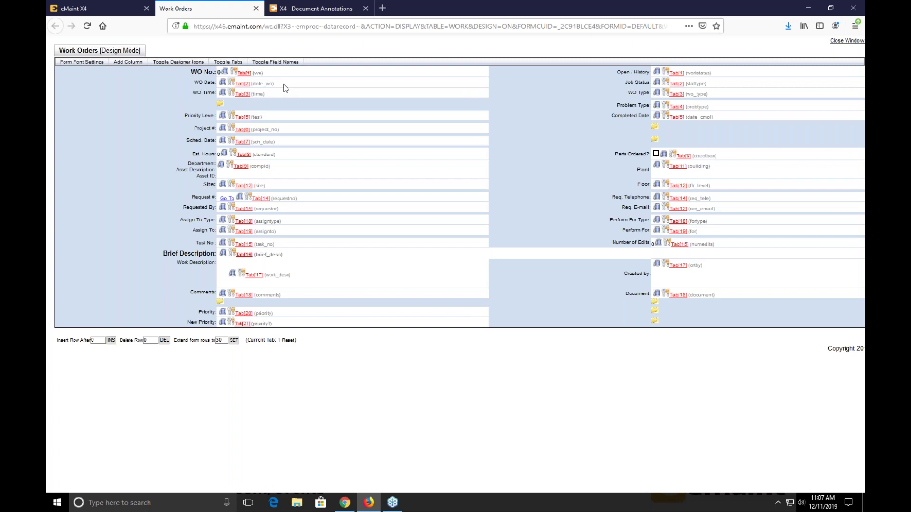
left_click(237, 87)
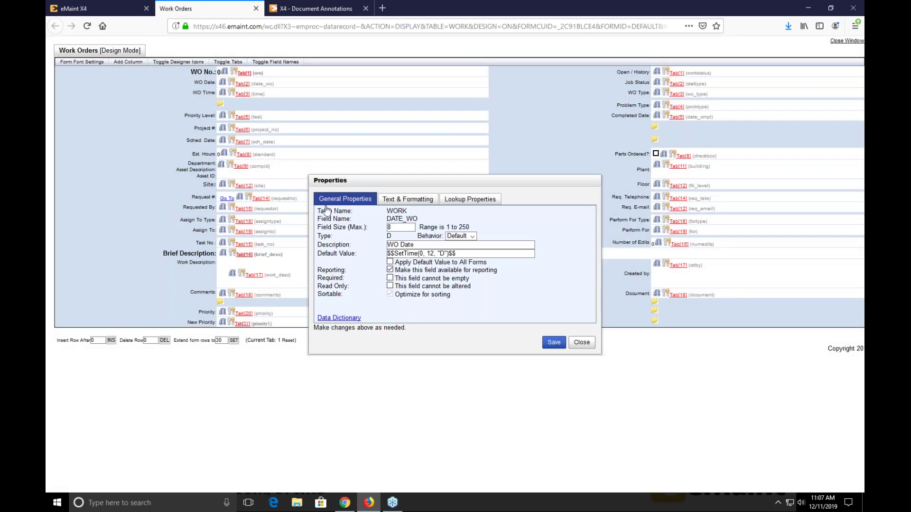
double_click(390, 213)
double_click(407, 219)
left_click(581, 343)
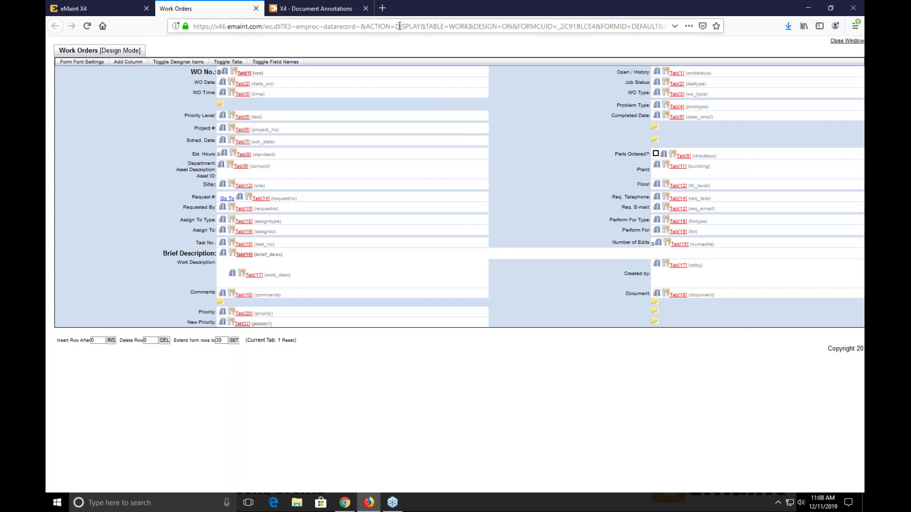
left_click(343, 10)
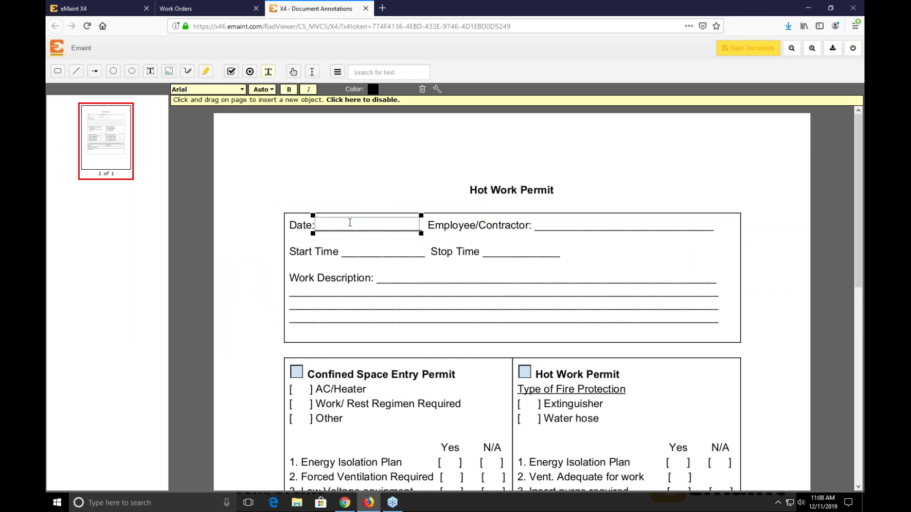
- Enter the merge code $$WORK.DATE_WO$$ in the Date text field
type("$$")
type("WORK.")
type("DATE")
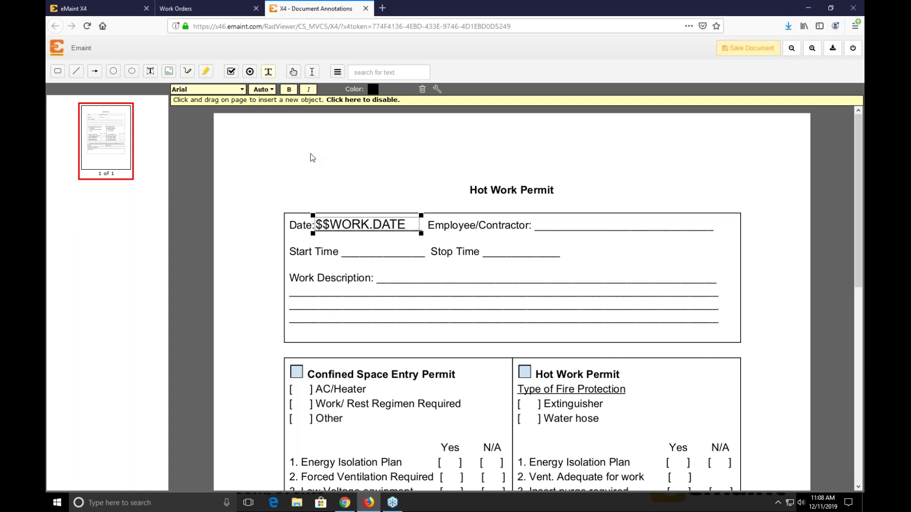
type("  WO$$")
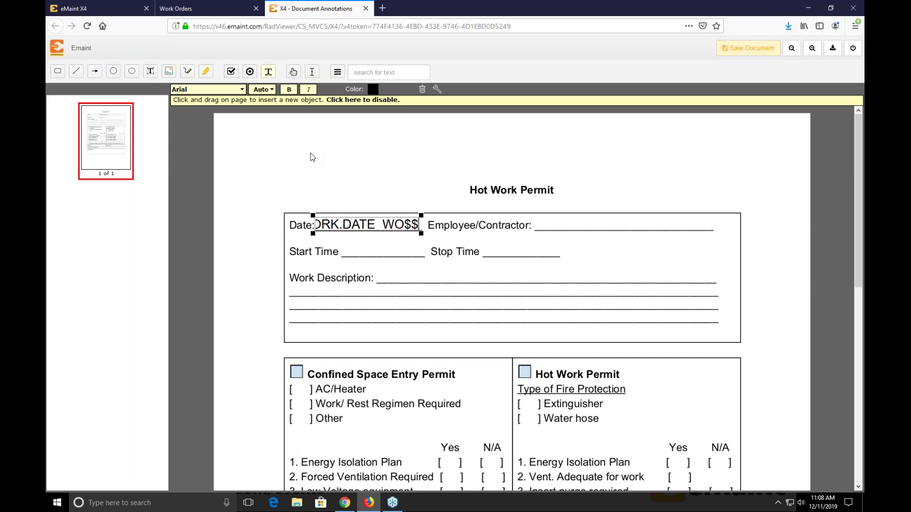
left_click(312, 153)
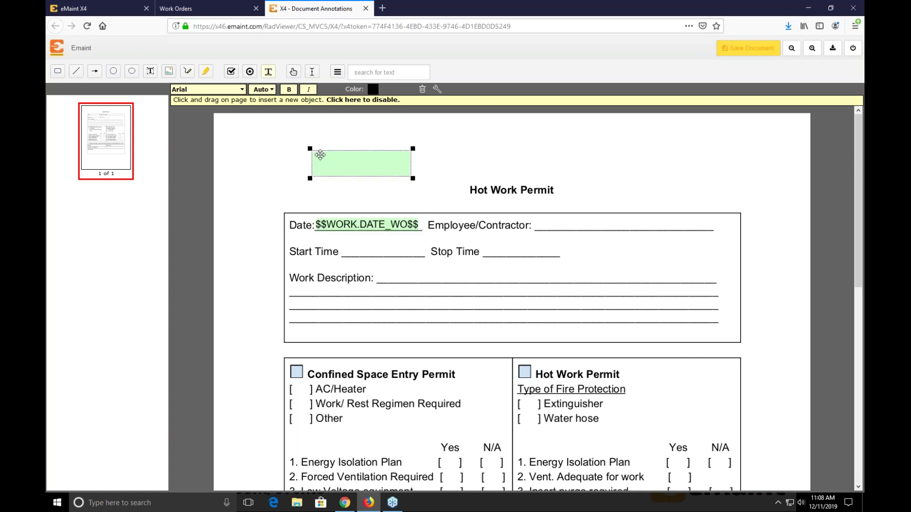
- Delete the stray box above the title and draw a text field over Employee/Contractor
right_click(319, 153)
left_click(353, 158)
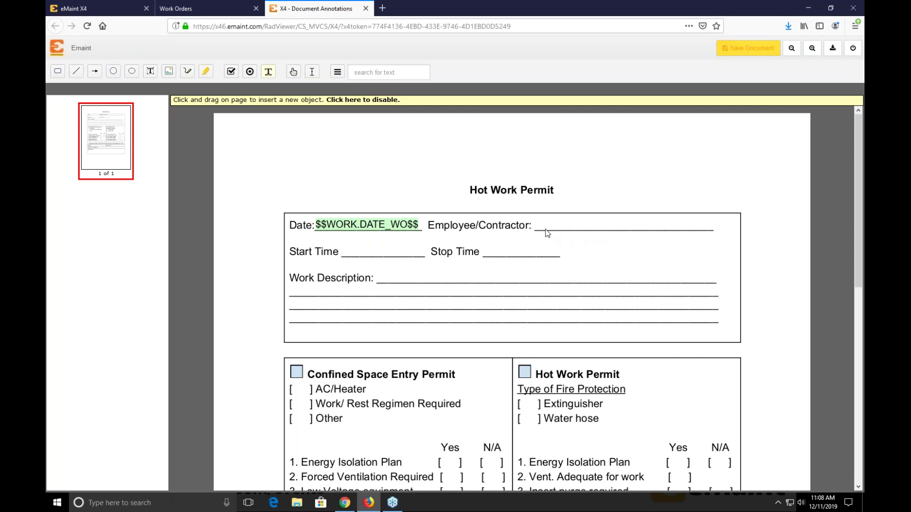
left_click_drag(535, 219, 716, 237)
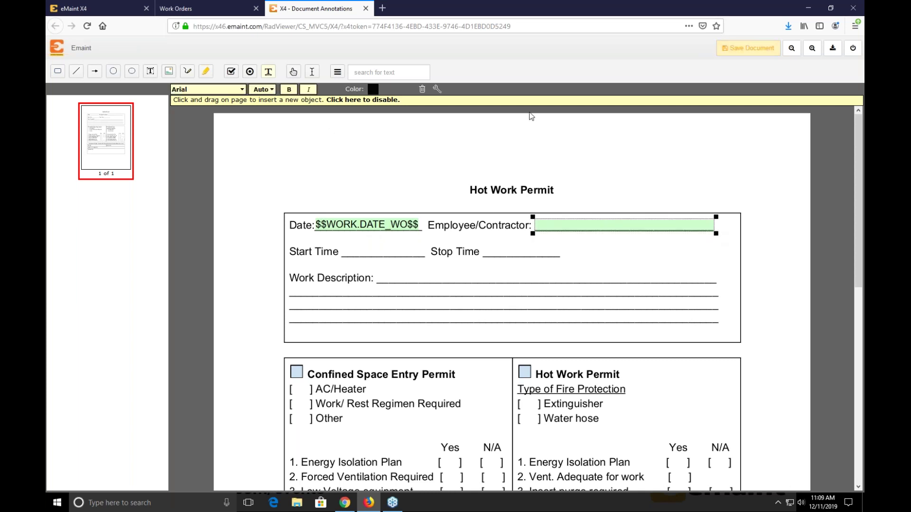
- Enter $$WORK.ASSIGNTO$$ in the Employee/Contractor field and delete the stray Stop Time object
left_click(206, 4)
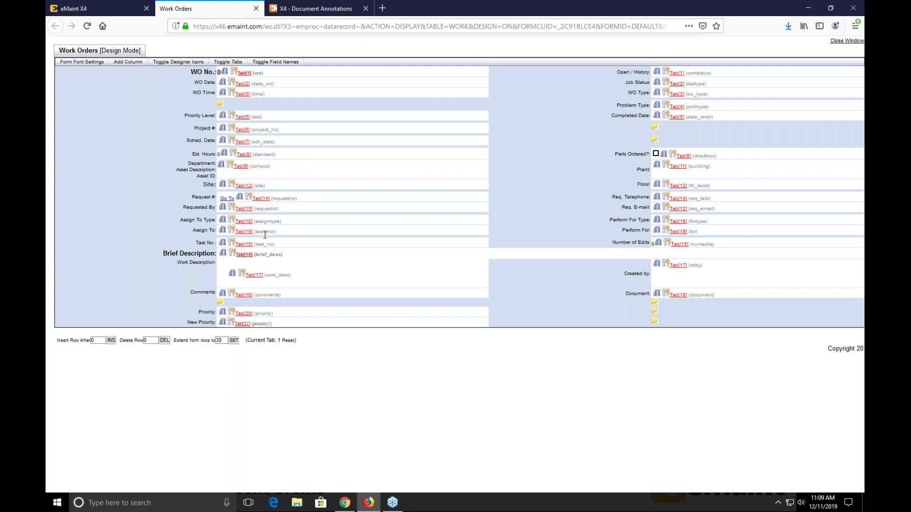
left_click(316, 8)
left_click(545, 230)
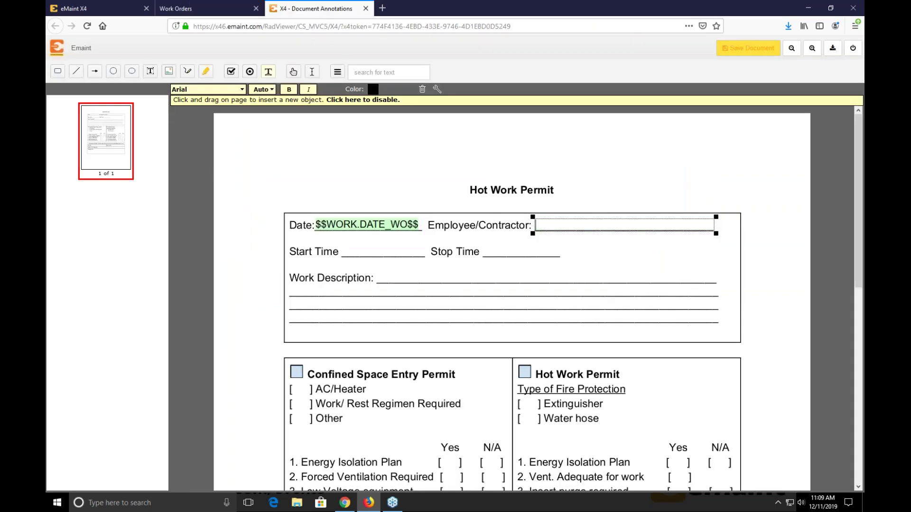
type("$$WORK.ASSI")
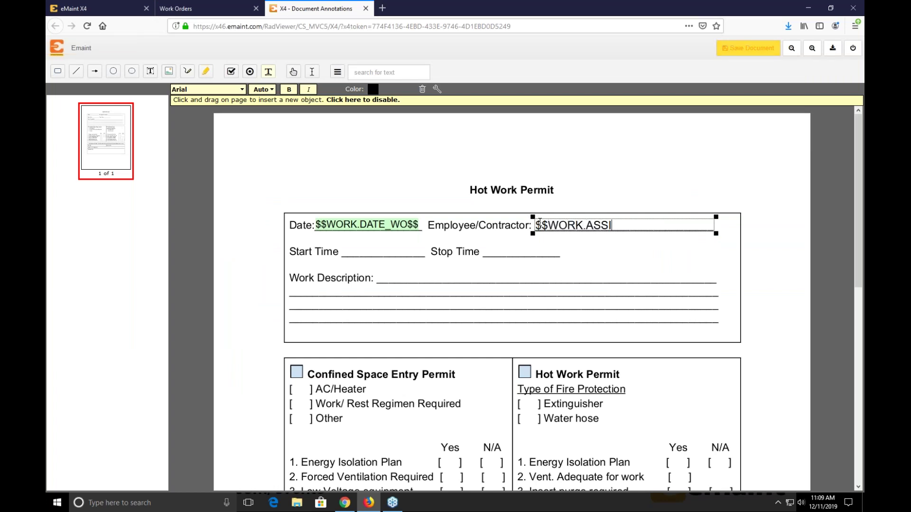
type("GNTO$$")
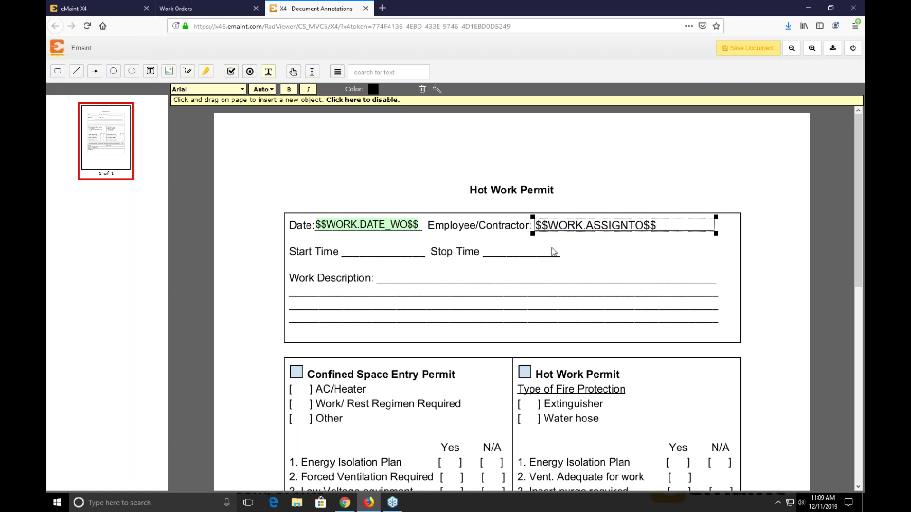
right_click(505, 253)
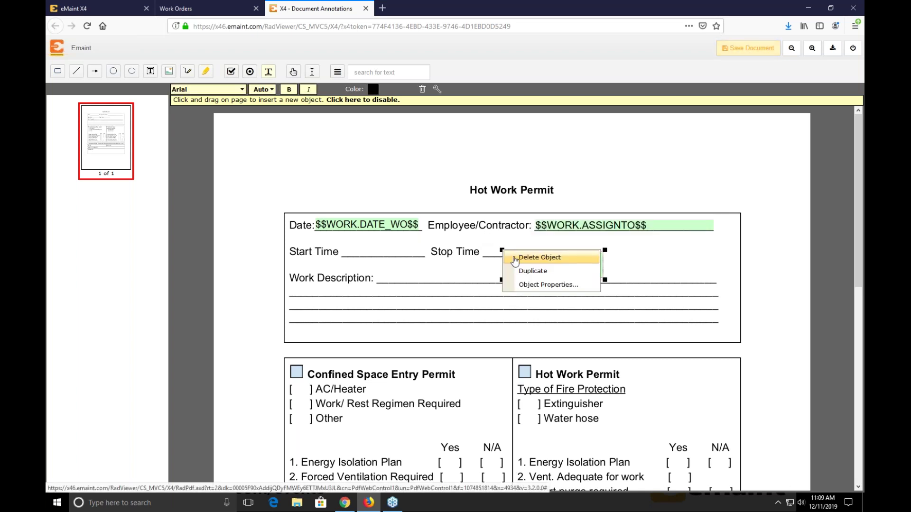
left_click(531, 257)
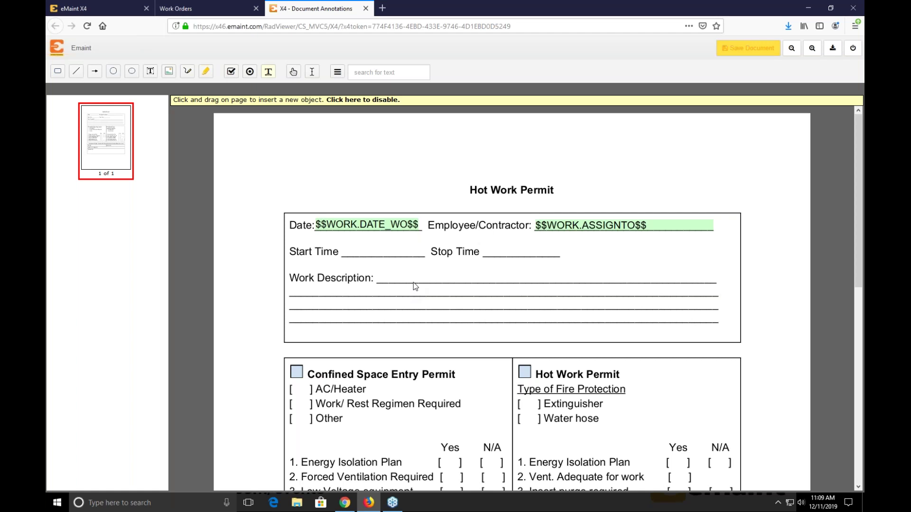
- Scroll down and draw a radio field inside the AC/Heater brackets
scroll(429, 283, "down", 1)
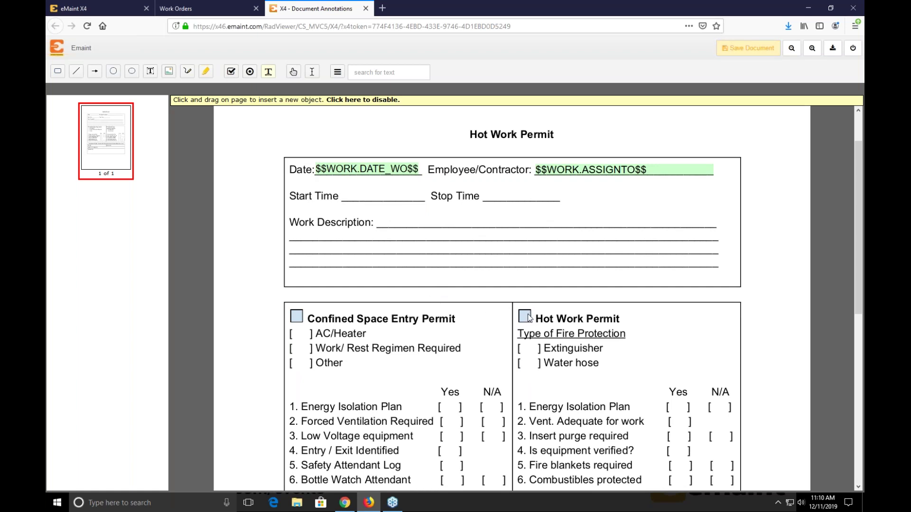
scroll(524, 314, "down", 3)
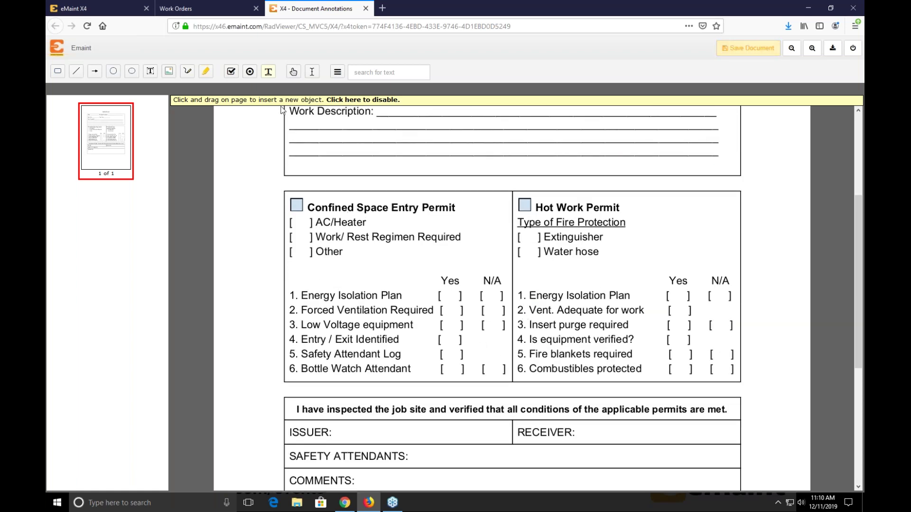
left_click(250, 72)
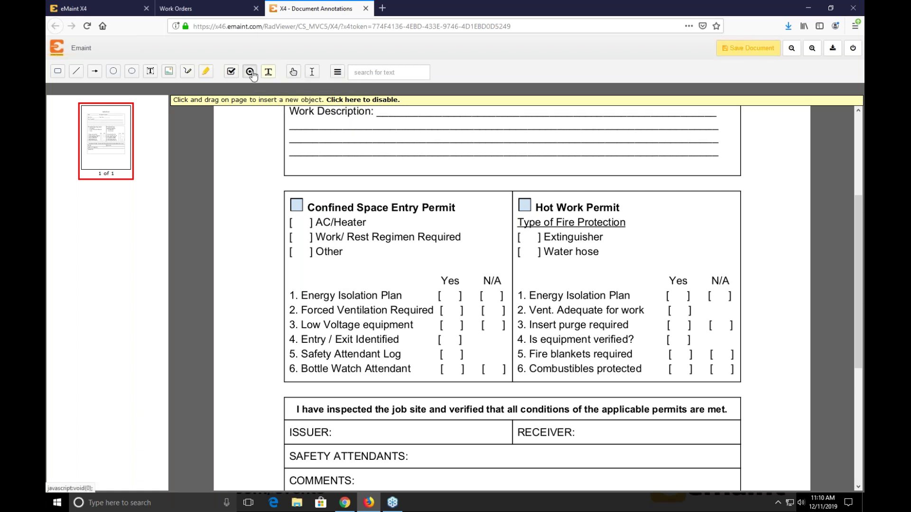
left_click_drag(294, 218, 307, 231)
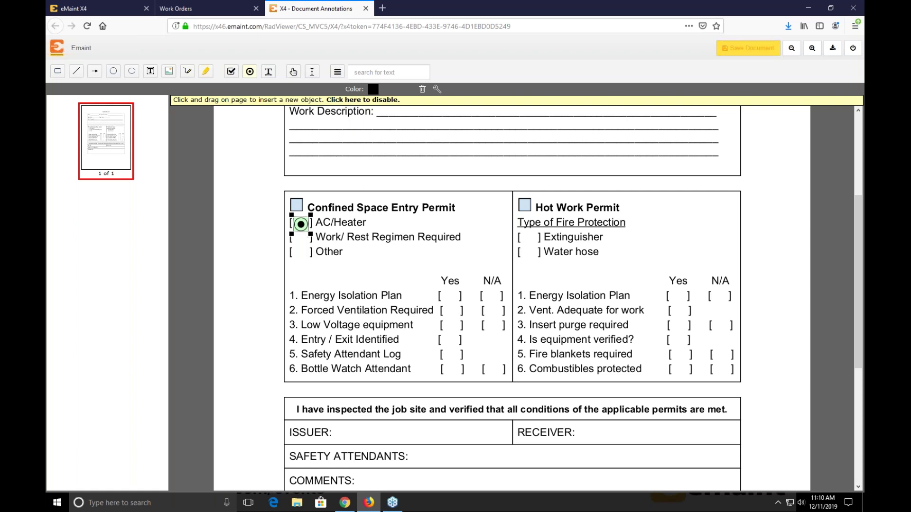
- Delete the AC/Heater radio field and place a checkbox on the Confined Space Entry Permit box
right_click(301, 225)
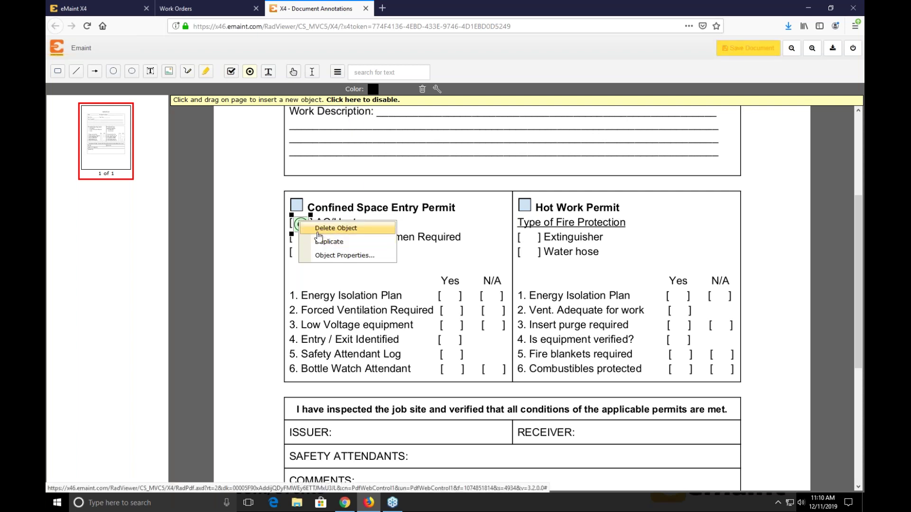
left_click(334, 228)
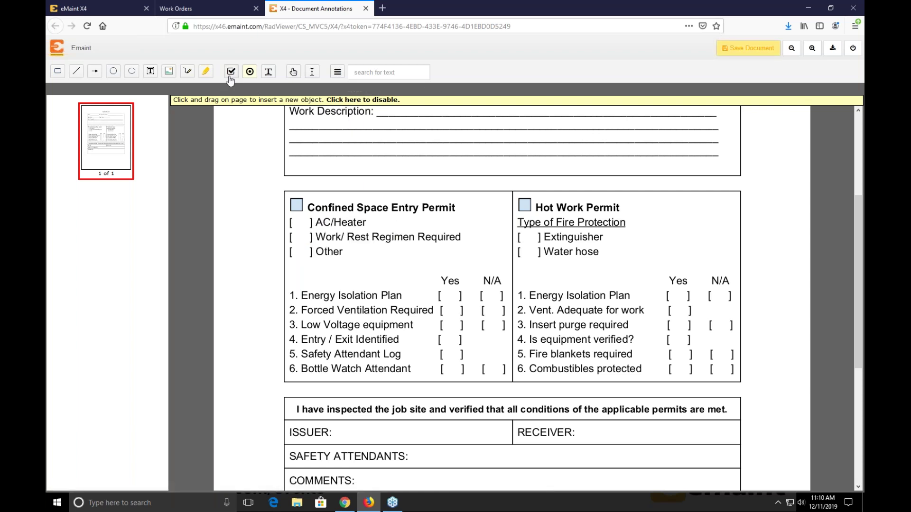
left_click(297, 206)
left_click(297, 206)
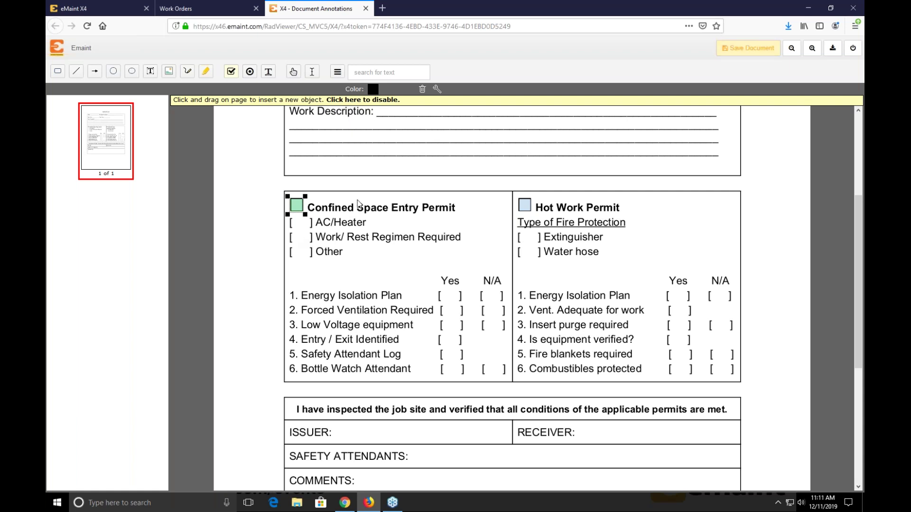
- Put a checkbox on the Hot Work Permit box, re-adding it after a delete, and leave it unchecked
left_click(523, 205)
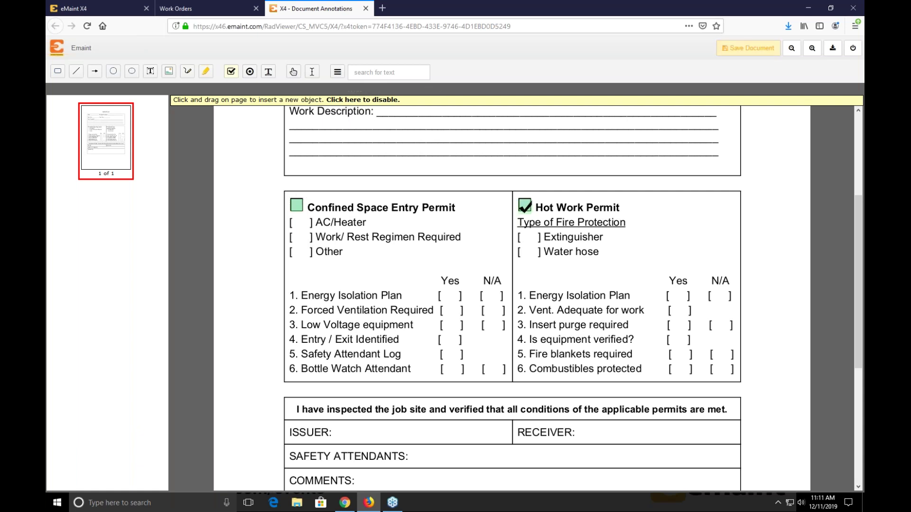
right_click(524, 206)
left_click(528, 208)
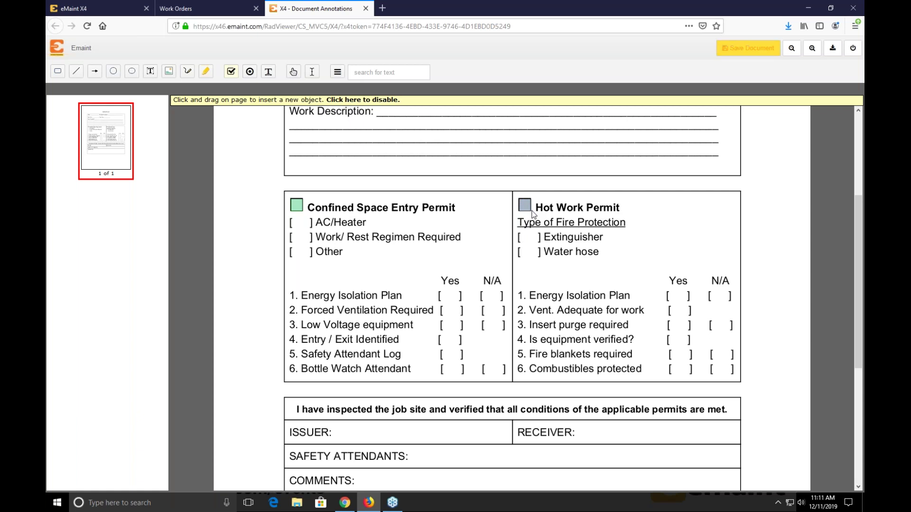
left_click(524, 207)
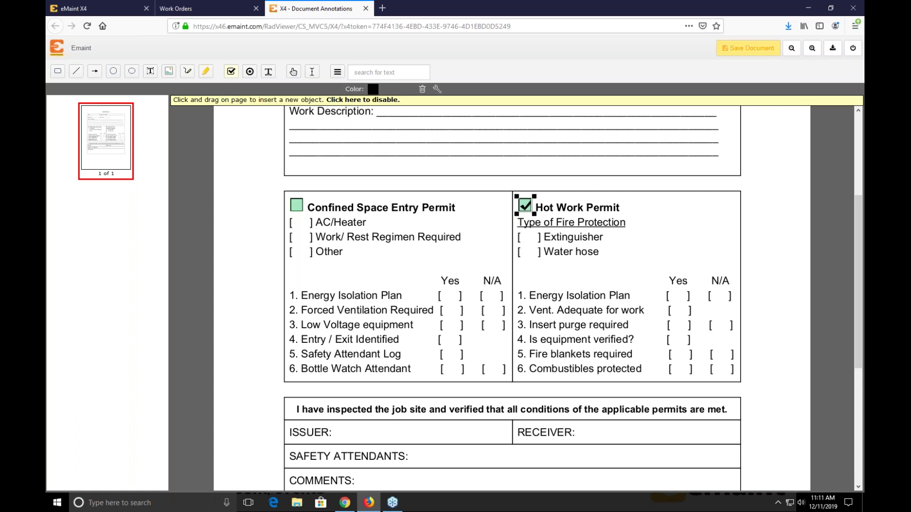
left_click(526, 207)
left_click(297, 206)
- Duplicate the Confined Space checkbox into the AC/Heater and Work/ Rest Regimen Required brackets
right_click(296, 205)
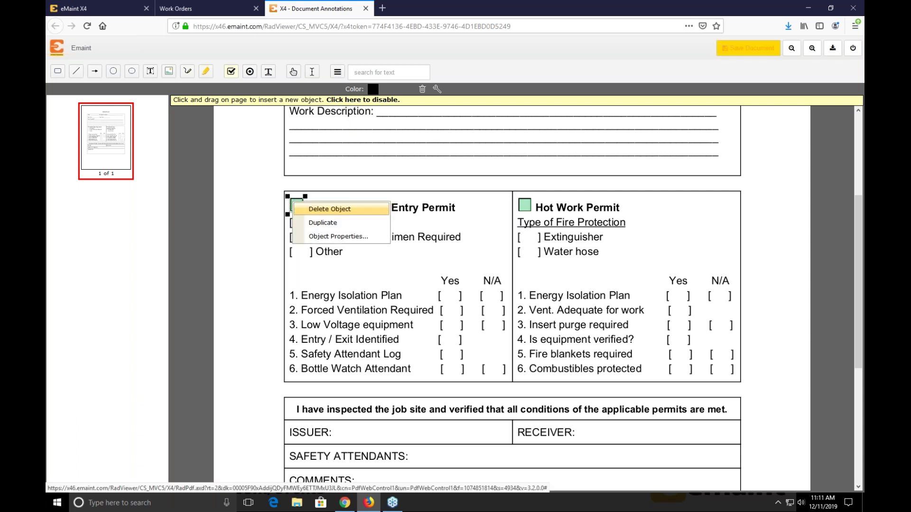
left_click(323, 222)
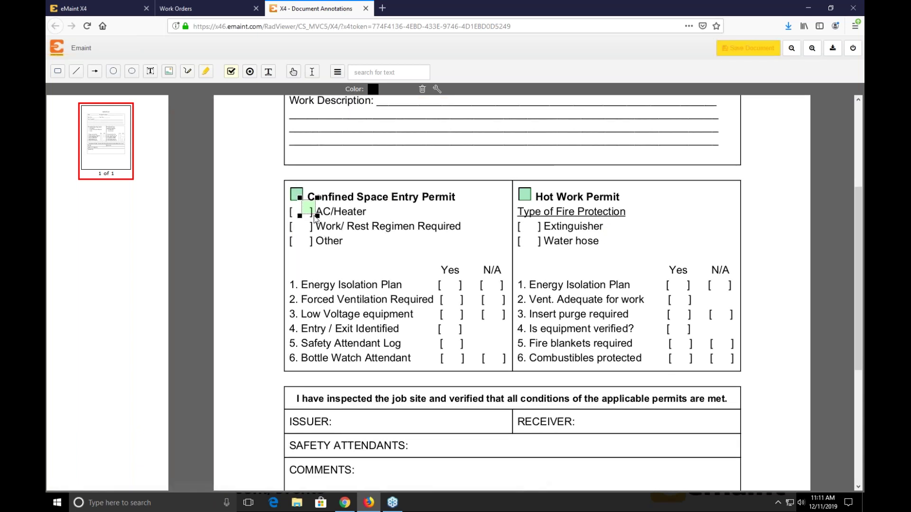
mouse_move(310, 209)
left_mouse_down()
mouse_move(310, 226)
mouse_move(301, 212)
left_mouse_up()
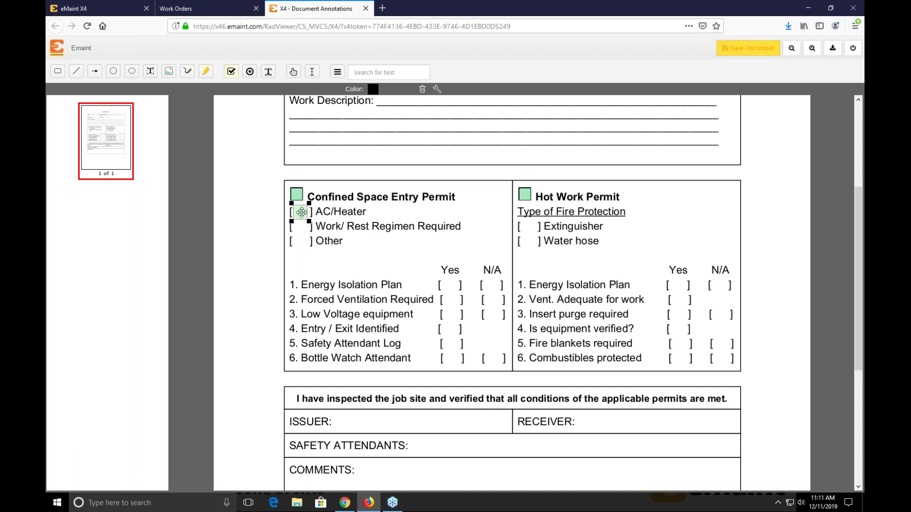
right_click(302, 211)
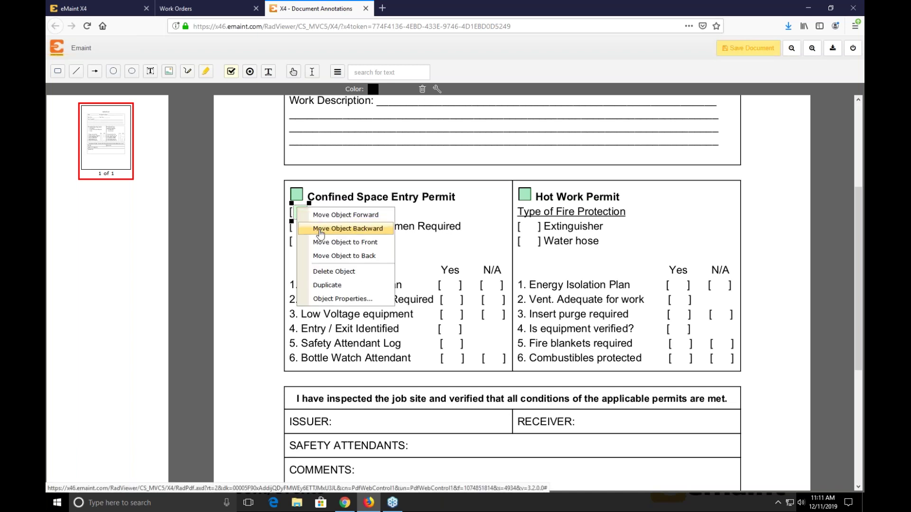
left_click(328, 286)
left_click_drag(313, 225, 301, 229)
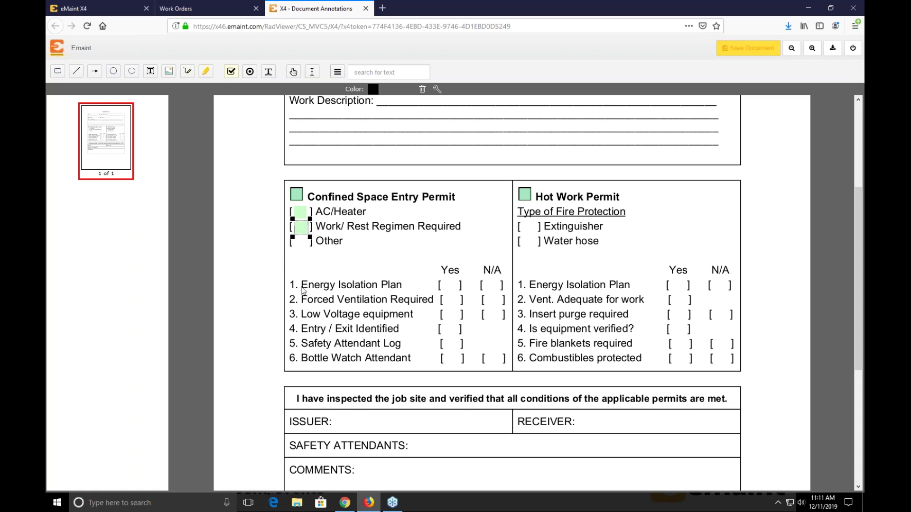
scroll(475, 213, "down", 1)
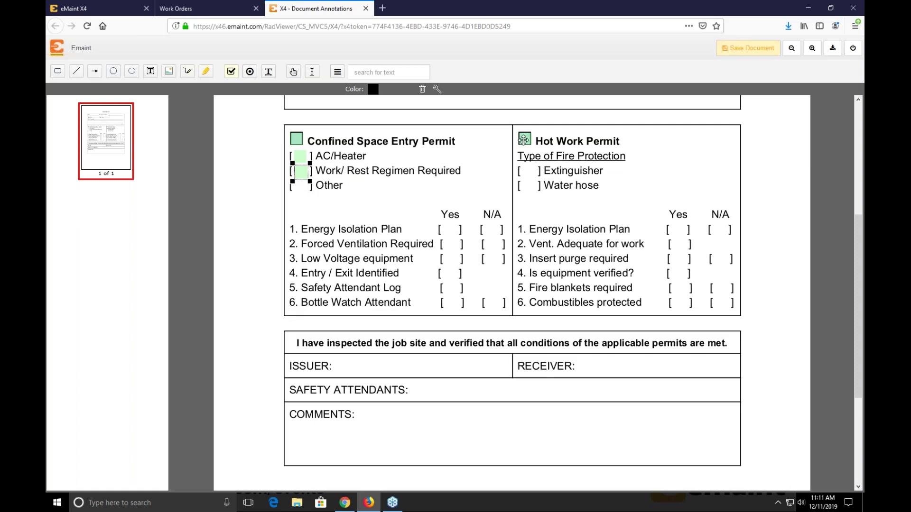
left_click(524, 138)
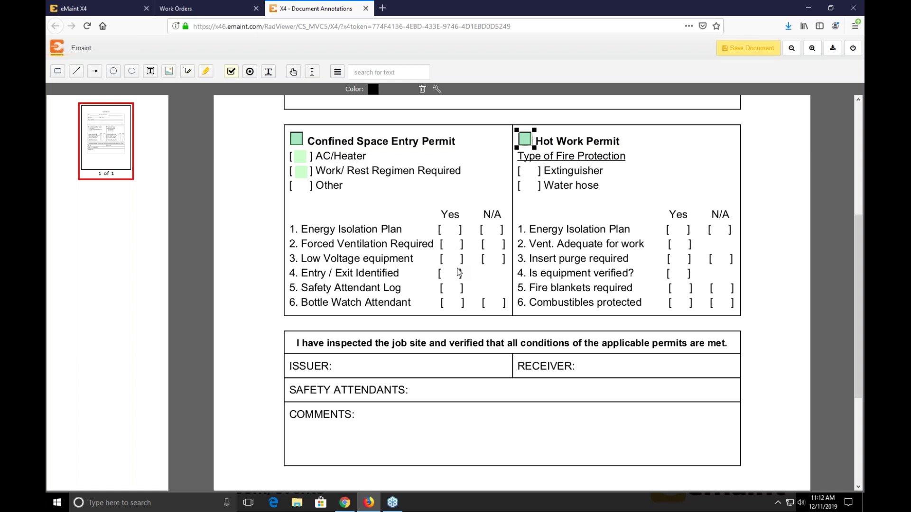
scroll(458, 270, "down", 1)
scroll(460, 271, "down", 3)
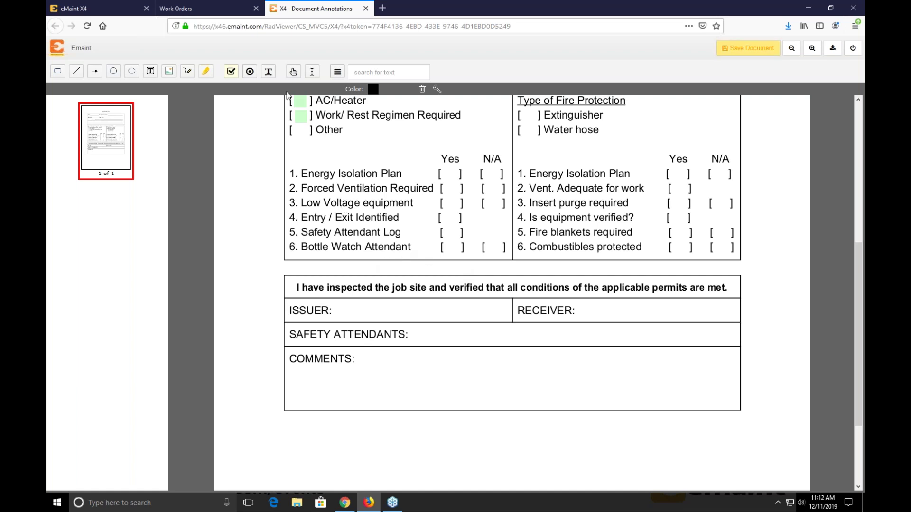
- Draw text fields beside ISSUER and RECEIVER on the permit form
left_click(273, 73)
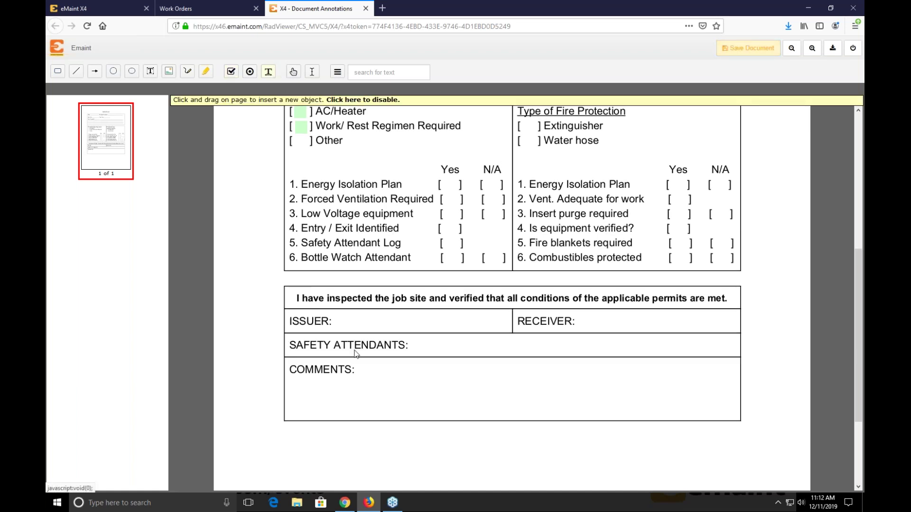
mouse_move(337, 314)
left_mouse_down()
mouse_move(375, 329)
mouse_move(442, 332)
left_mouse_up()
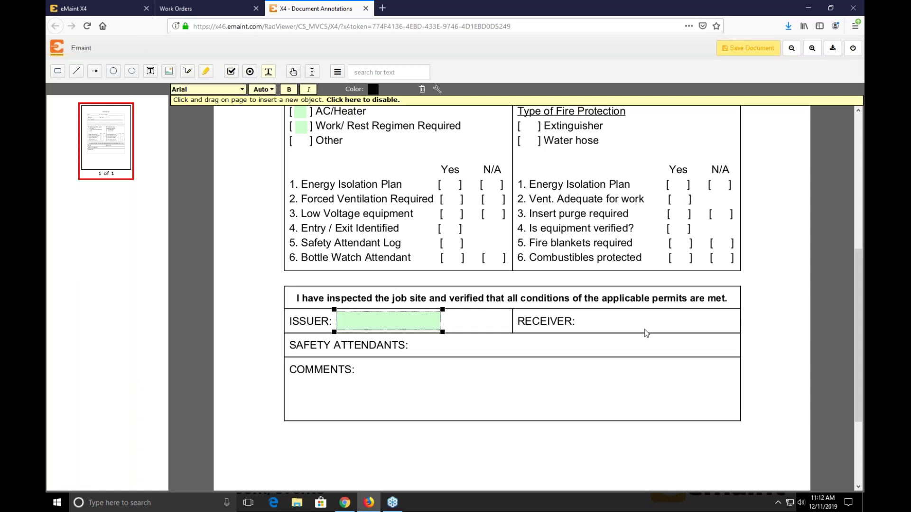
mouse_move(583, 319)
left_mouse_down()
mouse_move(603, 332)
mouse_move(697, 334)
left_mouse_up()
- Mark both the RECEIVER and ISSUER text fields as required in their Object Properties
right_click(636, 321)
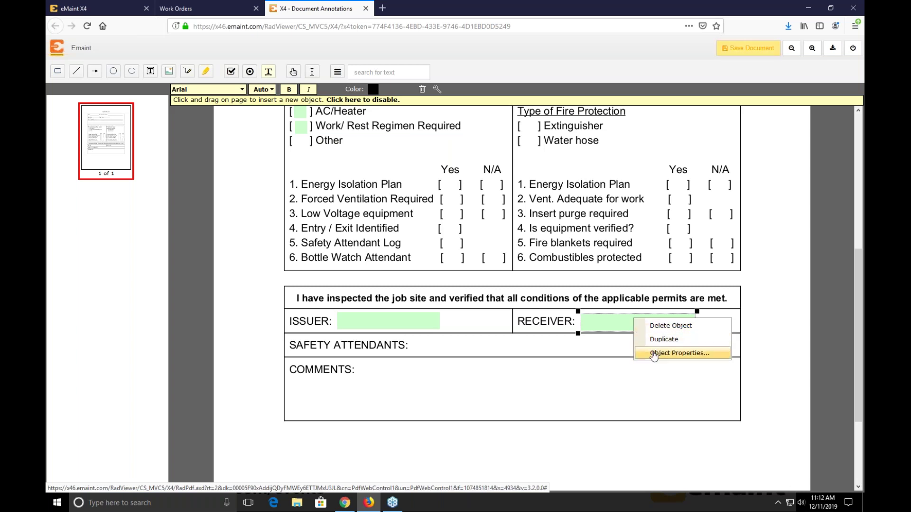
left_click(654, 354)
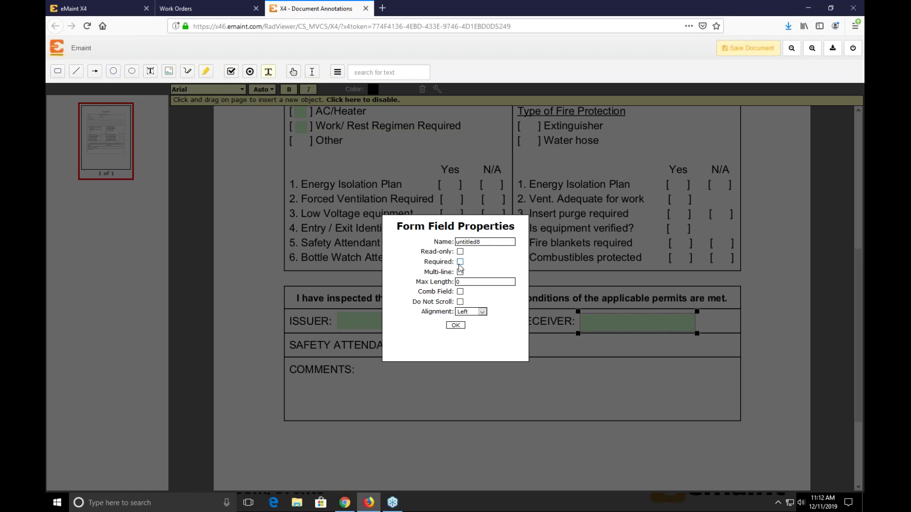
left_click(461, 326)
left_click(416, 316)
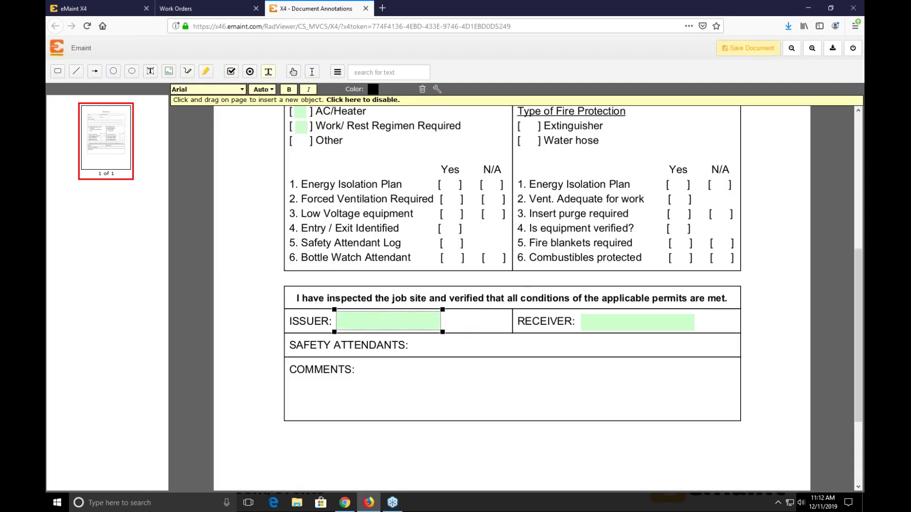
right_click(416, 317)
left_click(449, 350)
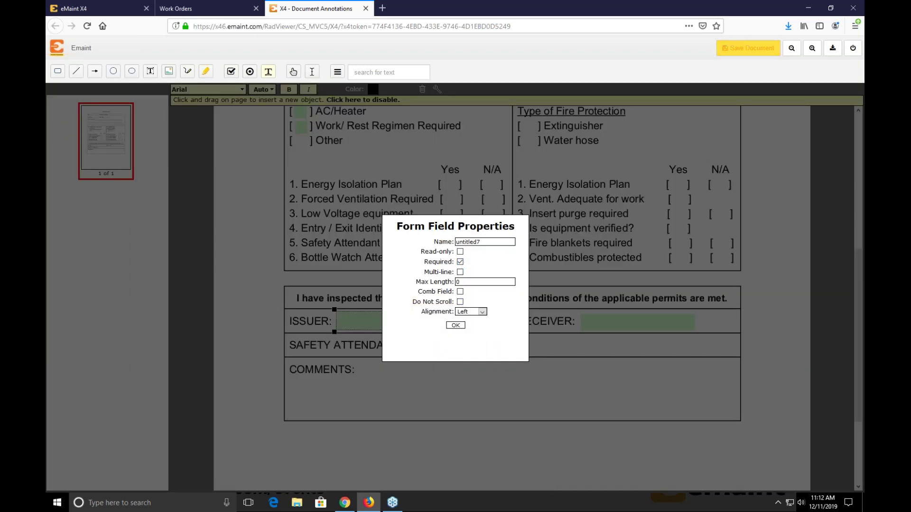
left_click(455, 327)
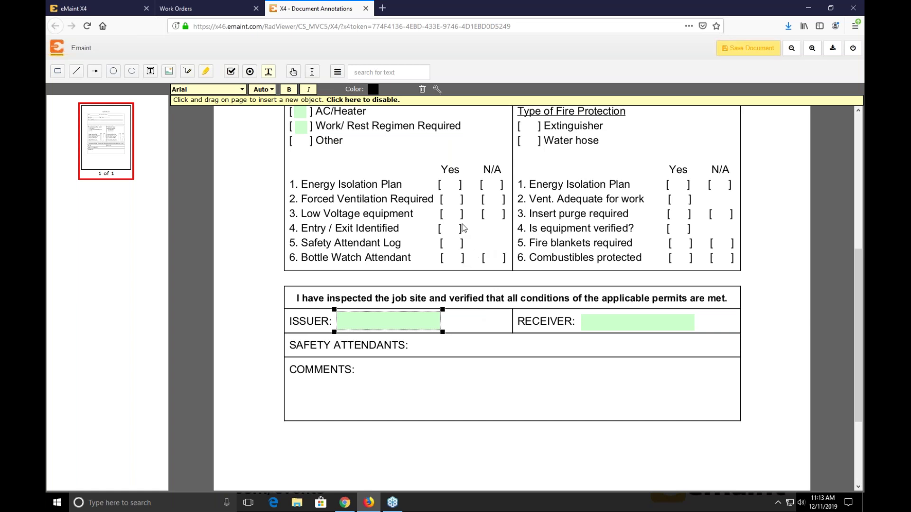
- Save the annotated Hot Work Permit document, dismiss the success alert, and close the Document Annotations tab
scroll(466, 237, "up", 2)
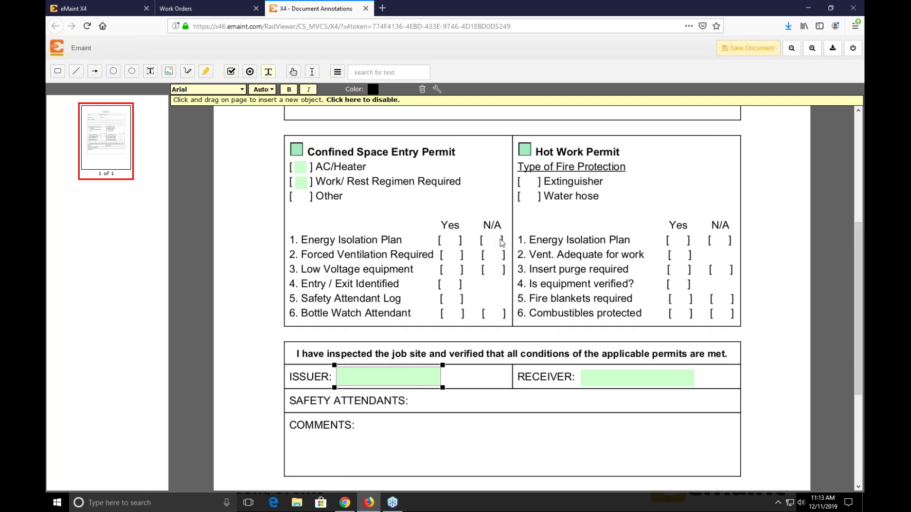
scroll(493, 239, "down", 3)
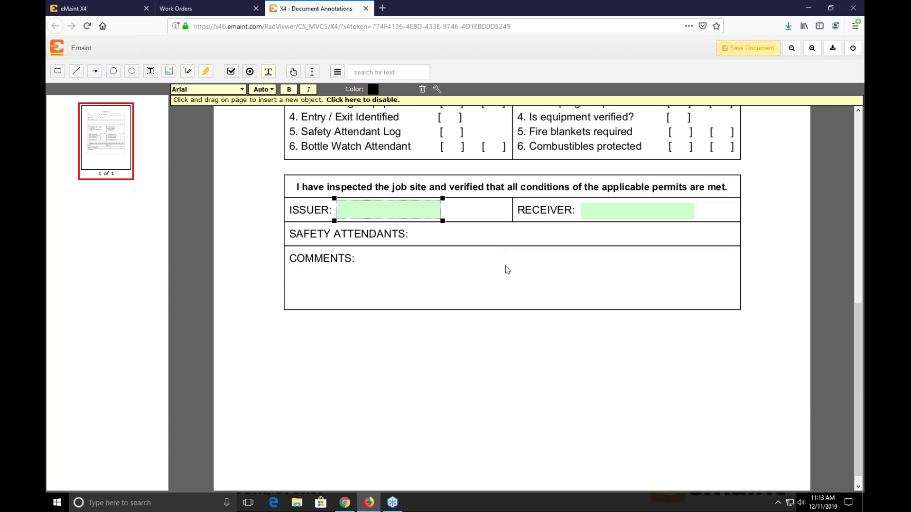
scroll(505, 267, "up", 5)
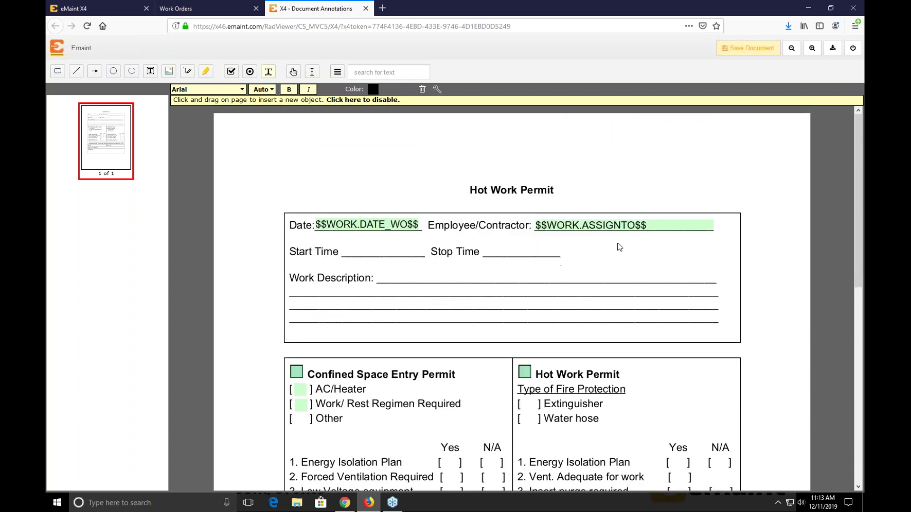
left_click(733, 52)
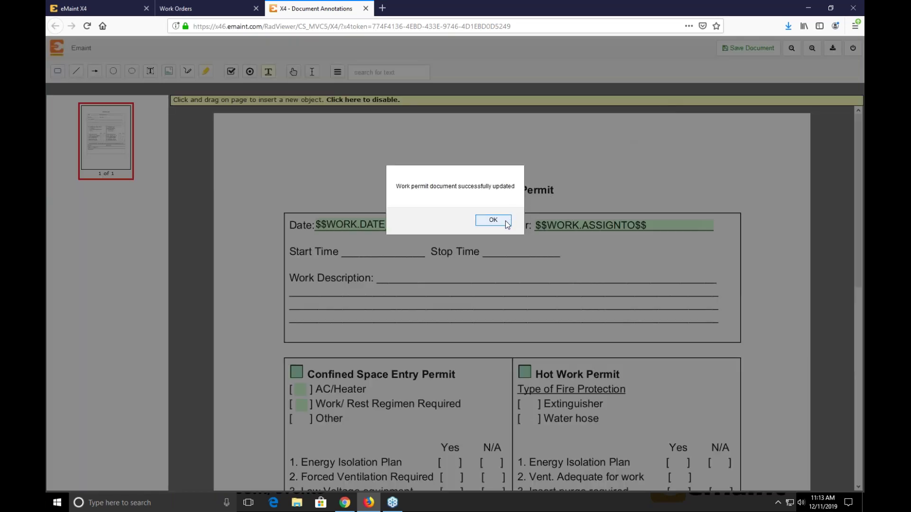
left_click(507, 224)
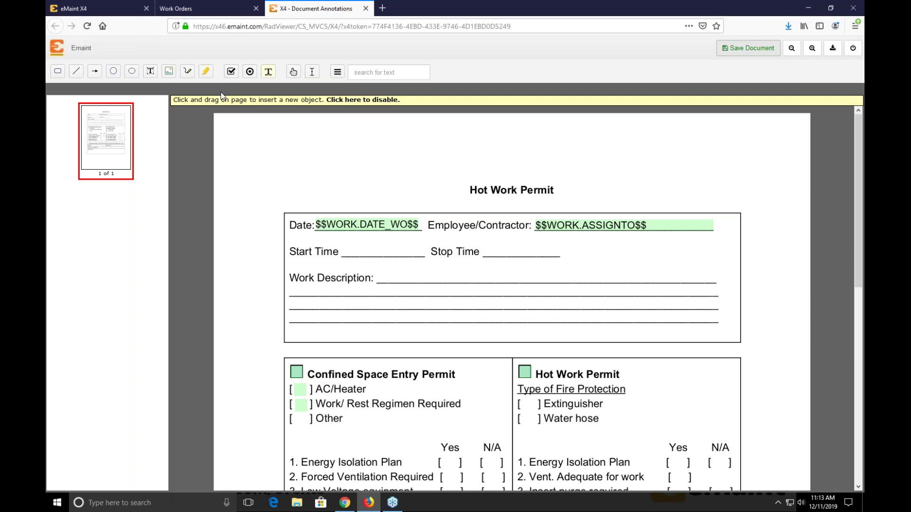
left_click(365, 9)
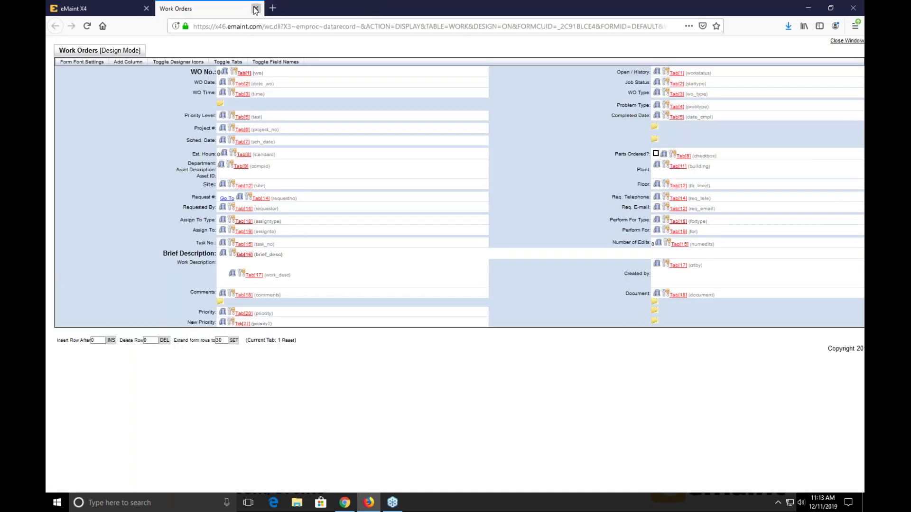
- Close the Work Orders design tab and the Manage Table Forms dialog
left_click(256, 9)
left_click(617, 277)
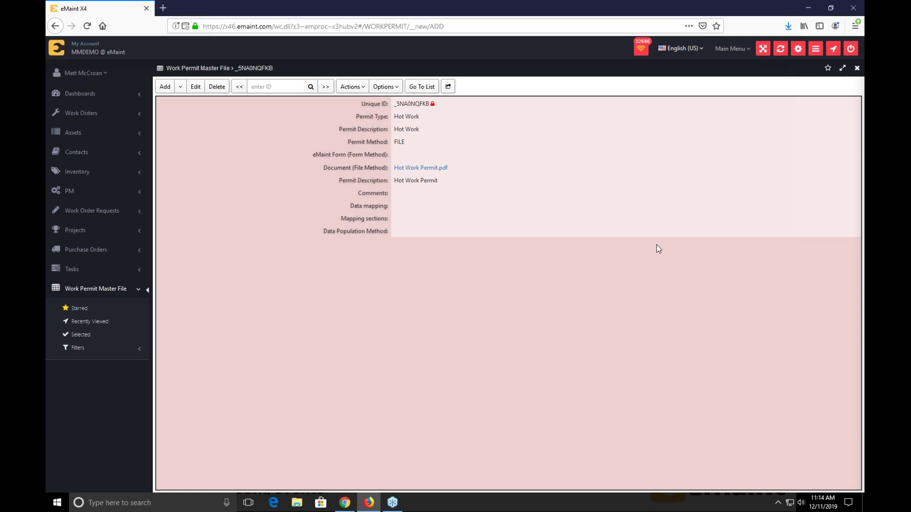
- Open PM 1006 Monthly Pump and Basin Check and view its empty PM Work Permits tab
left_click(55, 193)
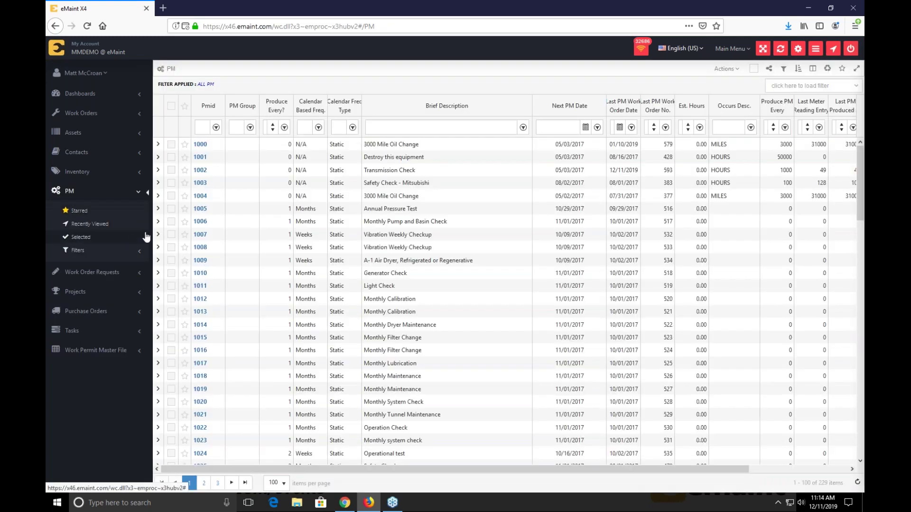
left_click(200, 221)
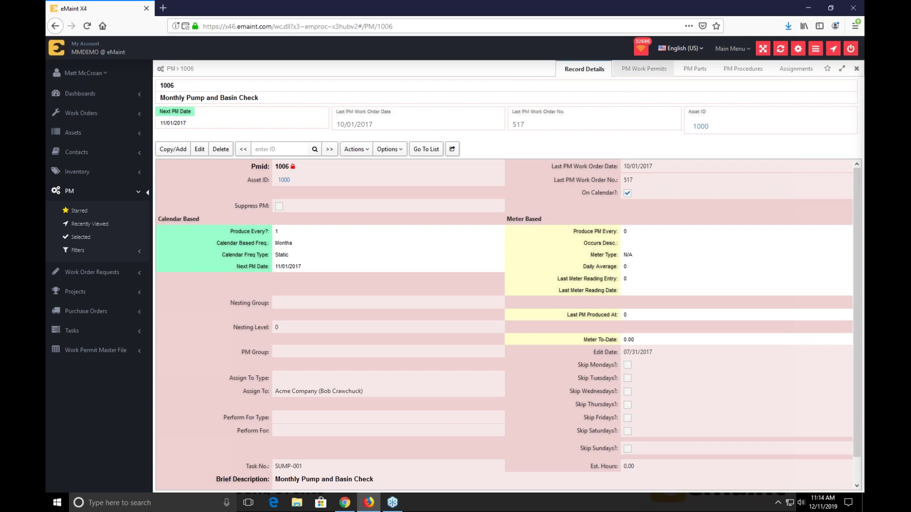
left_click(629, 73)
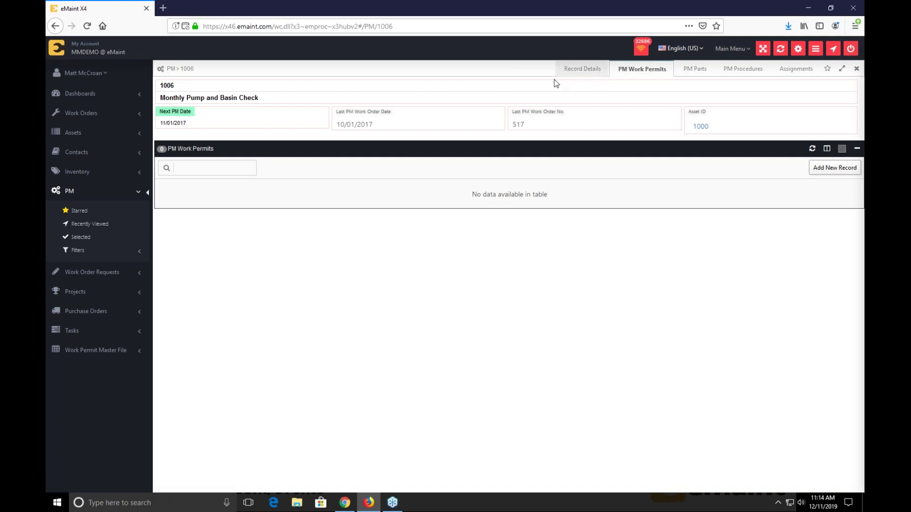
left_click(598, 72)
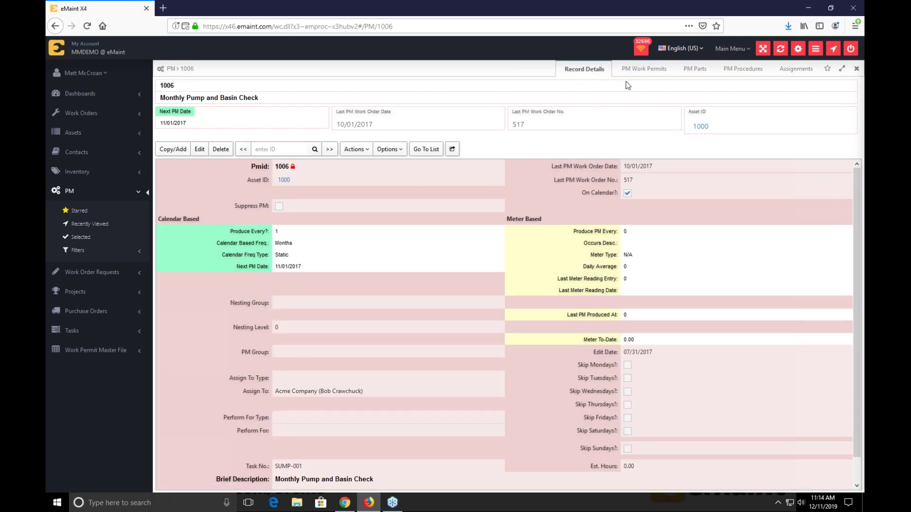
left_click(387, 150)
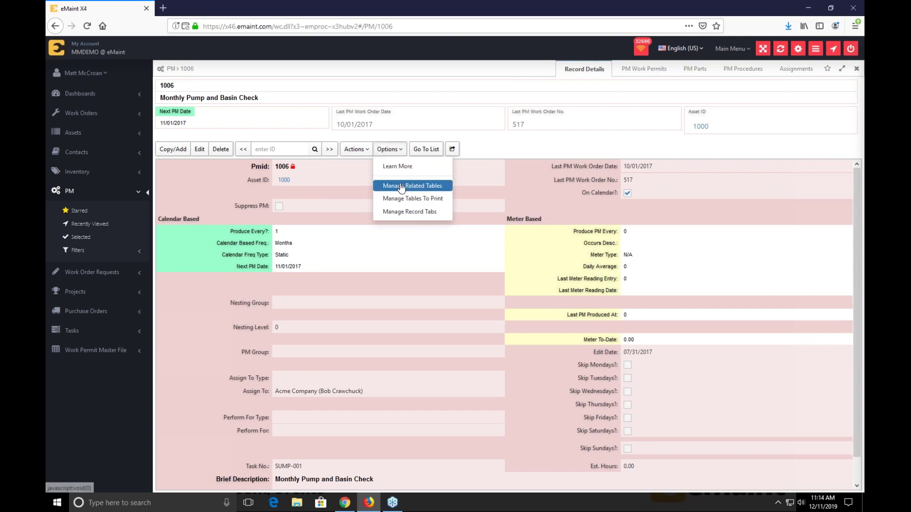
- Add [Related Tables] to PM 1006's record tabs and view its empty PM Documents table
left_click(406, 212)
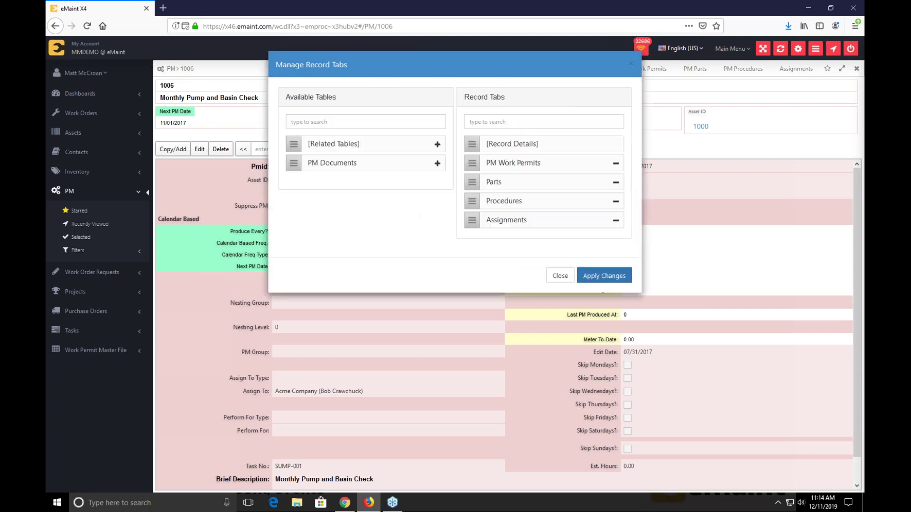
left_click_drag(549, 58, 438, 135)
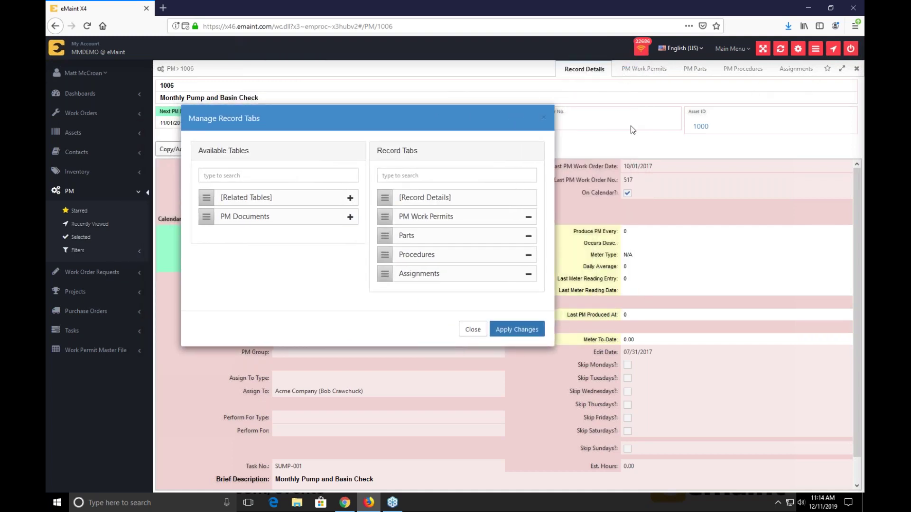
left_click_drag(202, 189, 385, 216)
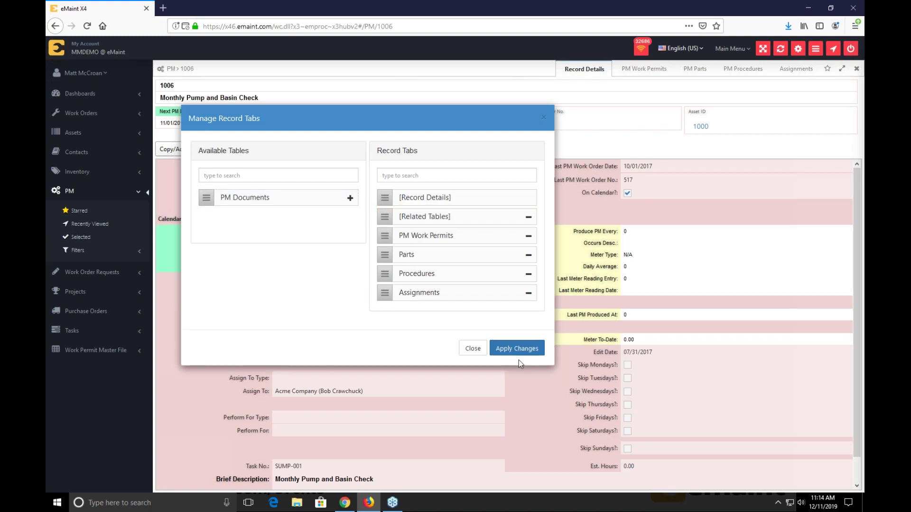
left_click(524, 352)
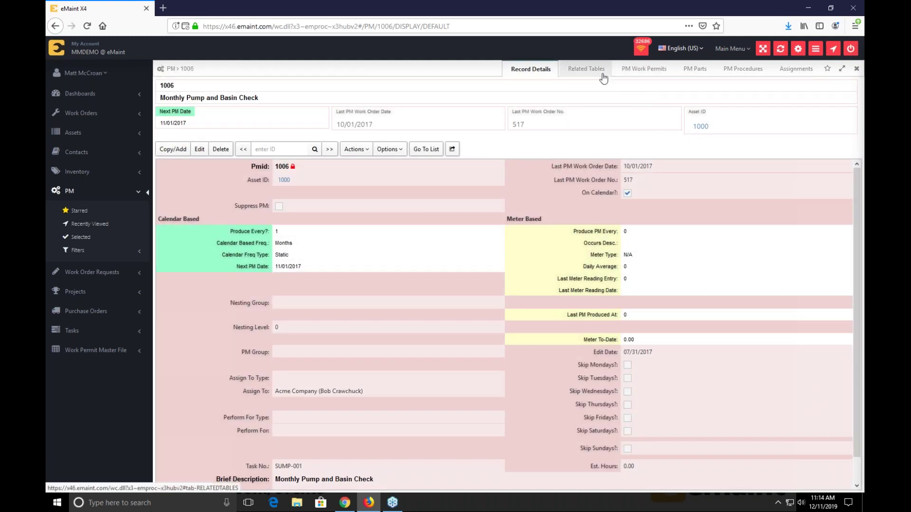
left_click(602, 74)
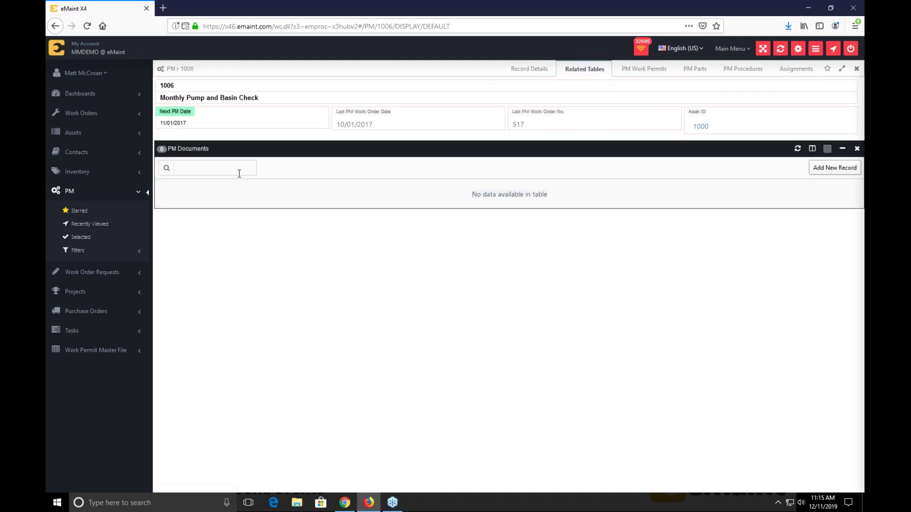
left_click(526, 72)
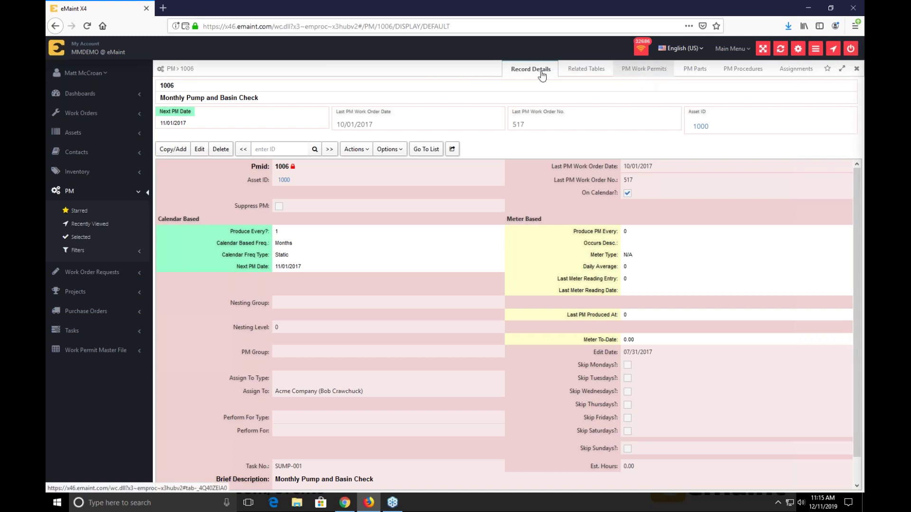
- Remove PM Work Permits from PM 1006's record tabs
left_click(390, 149)
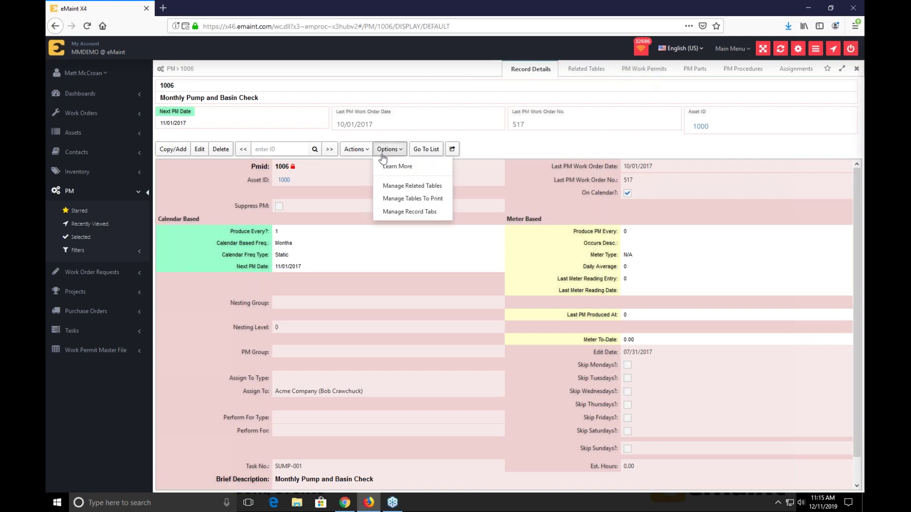
left_click(408, 211)
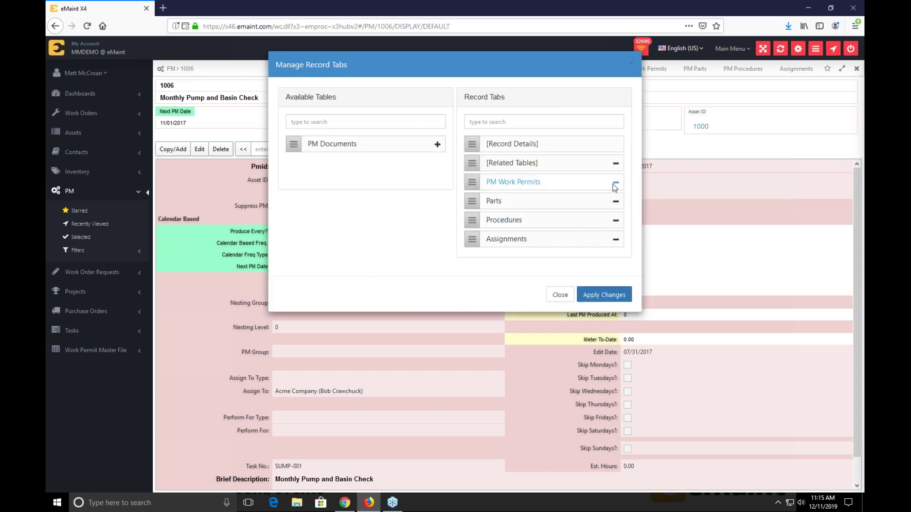
left_click(615, 183)
left_click(615, 277)
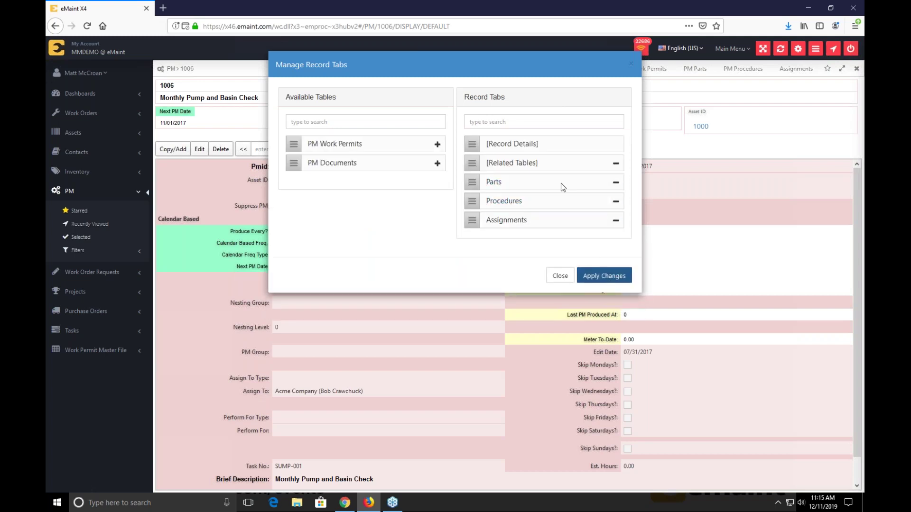
- Apply the Manage Related Tables arrangement and view PM Work Permits under Related Tables
left_click(391, 150)
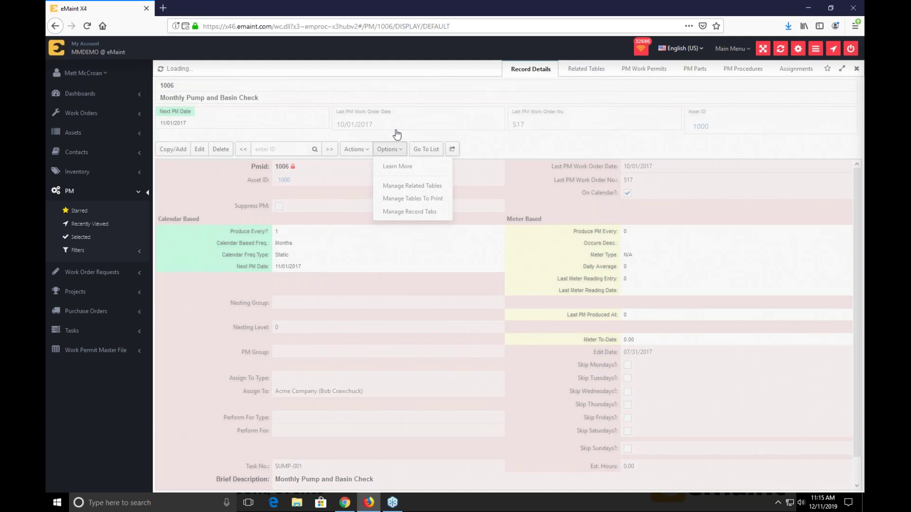
left_click(391, 149)
left_click(405, 186)
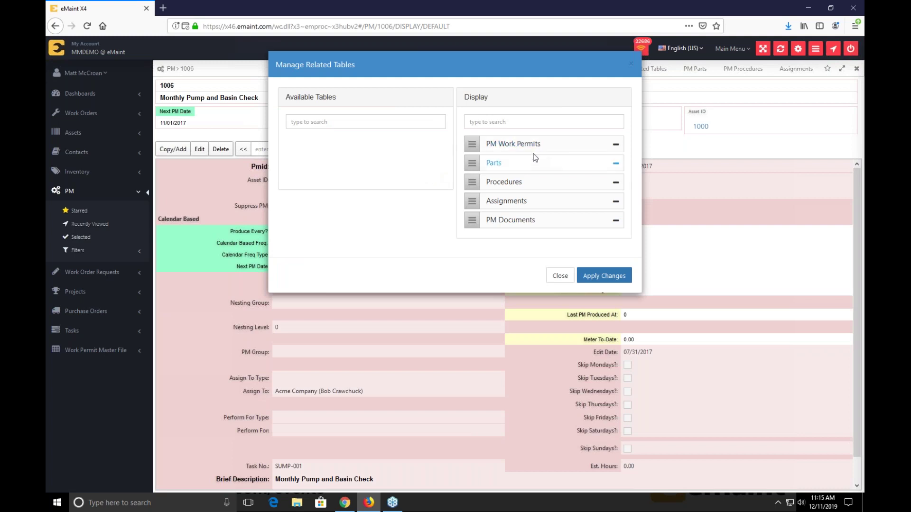
left_click(560, 276)
left_click(646, 70)
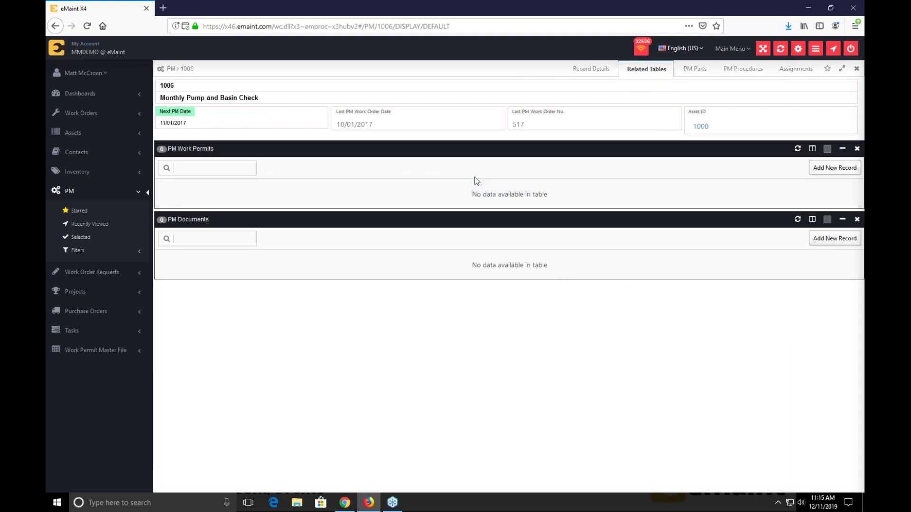
- Start a new PM work permit and choose Hot Work from the permit master list
left_click(814, 169)
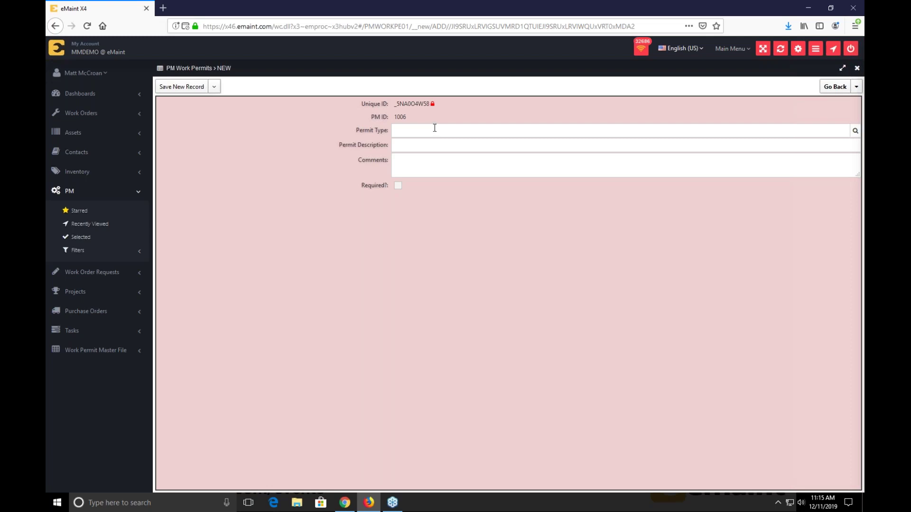
left_click(854, 132)
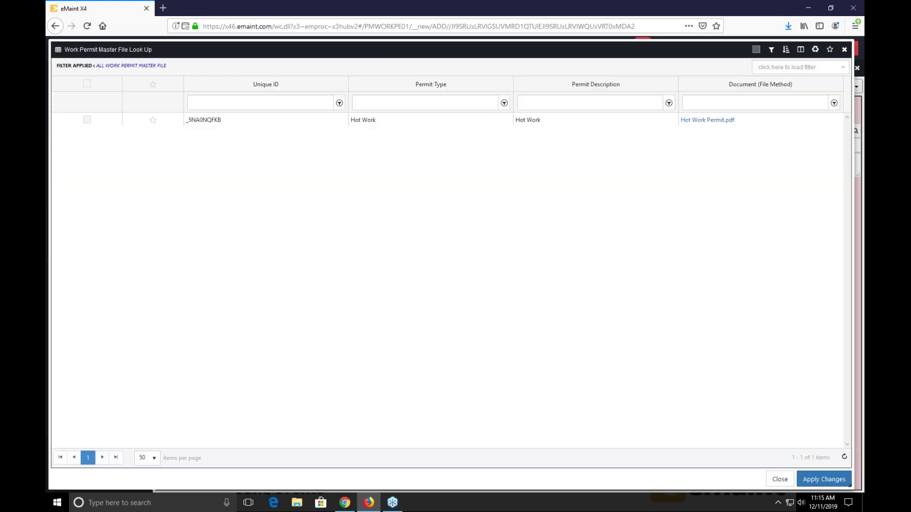
left_click(87, 119)
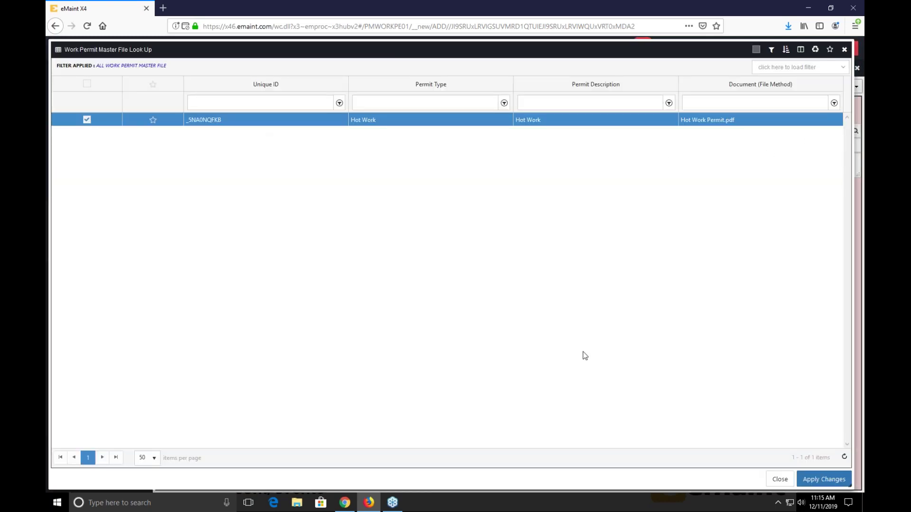
left_click(819, 480)
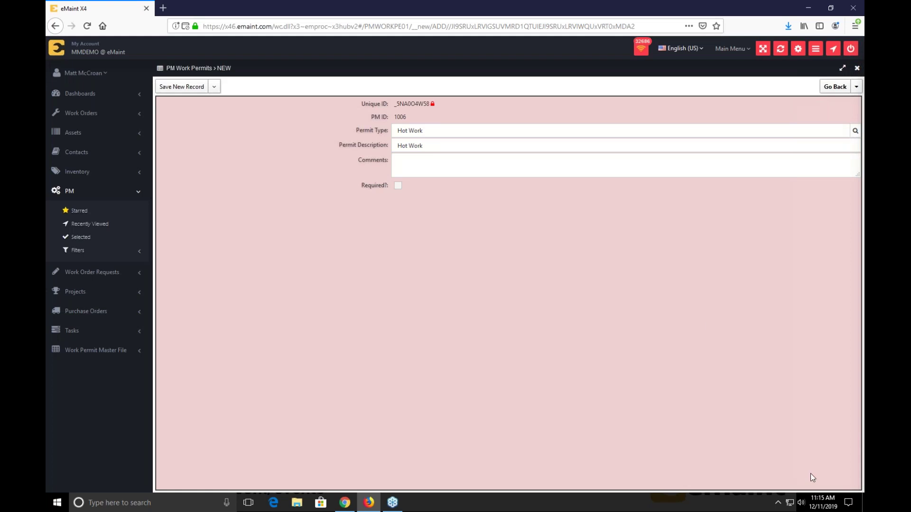
- Comment 'Please complete work permit before closing WO', mark it required, save, and return to PM 1006
left_click(456, 160)
type("pl")
key("BackSpace")
type("Please complete work permit before closing WO")
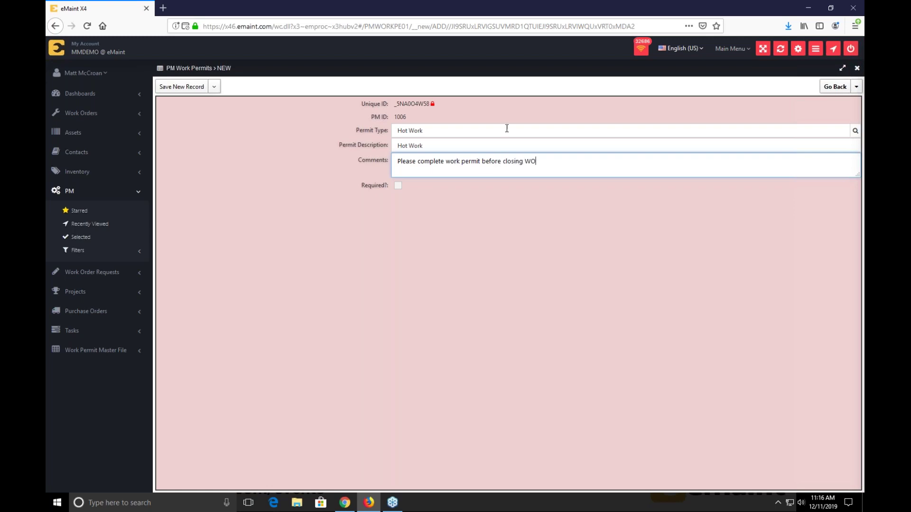
left_click(398, 186)
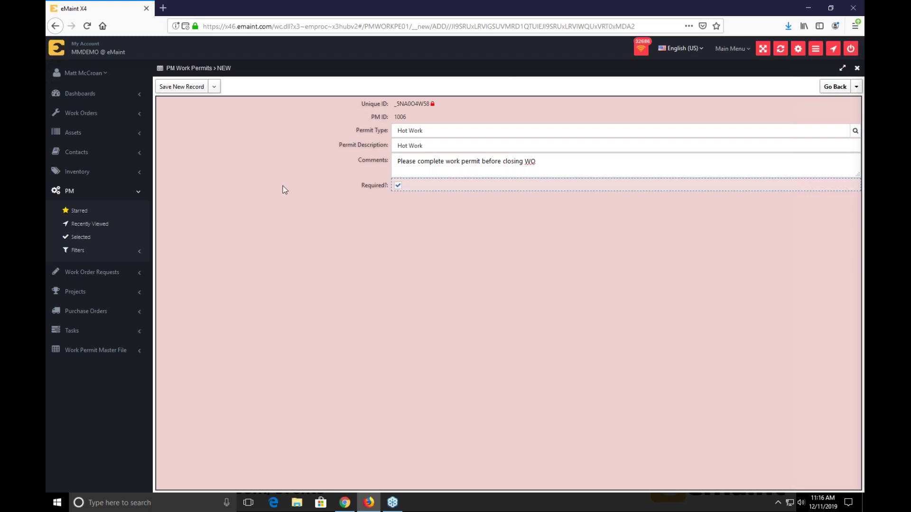
left_click(189, 90)
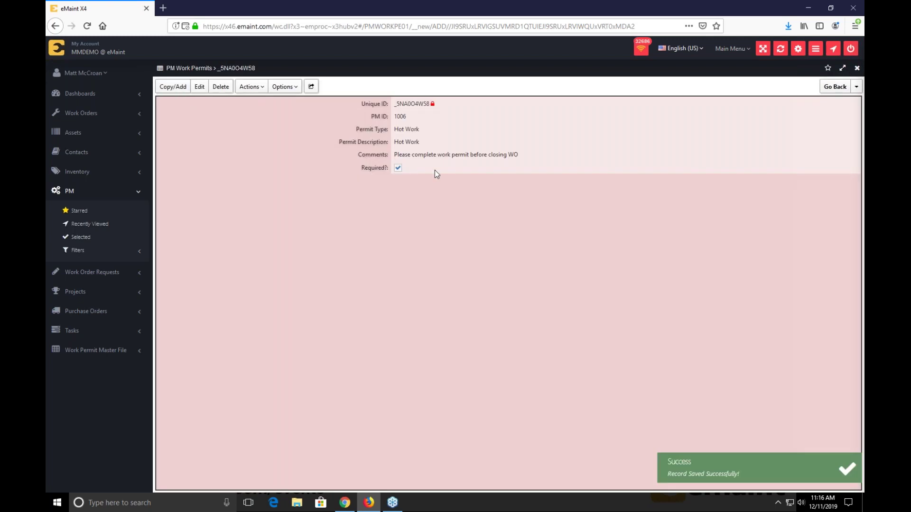
mouse_move(834, 89)
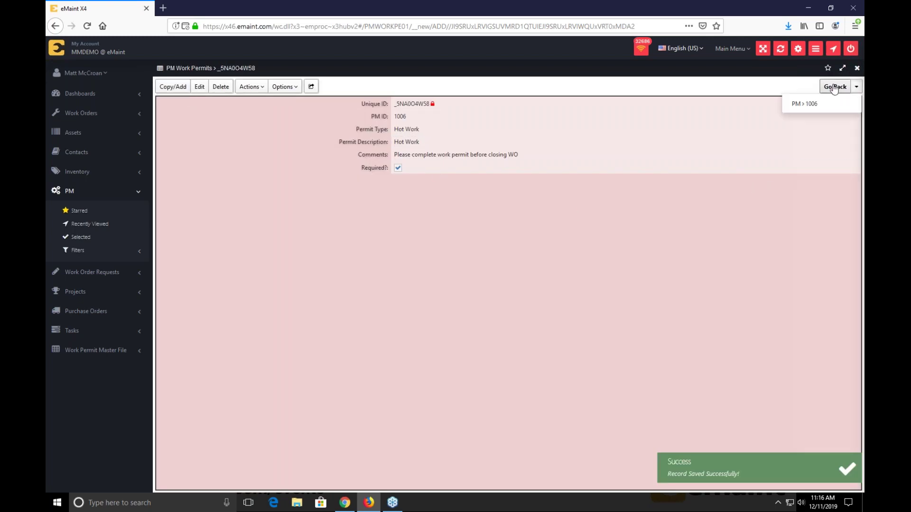
left_click(834, 87)
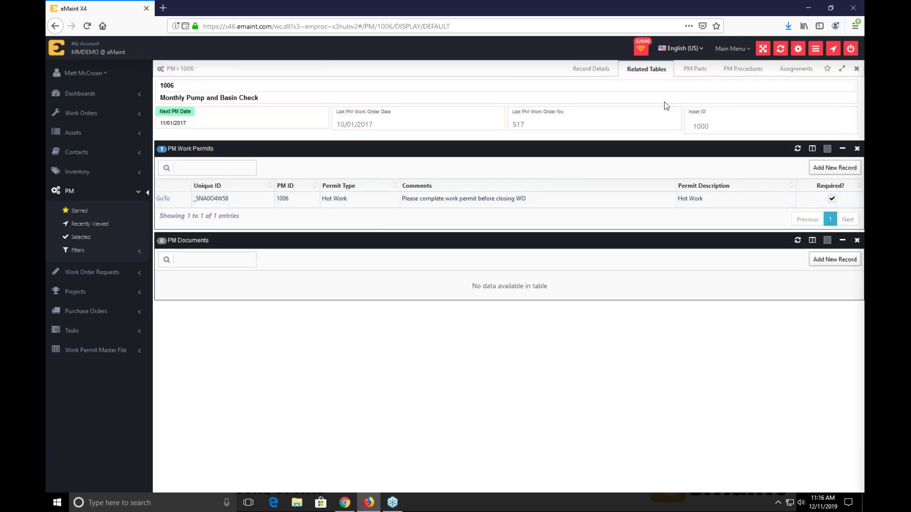
- Manually generate work order 594 from PM 1006 and view its Related Tables listing the Hot Work permit
left_click(591, 69)
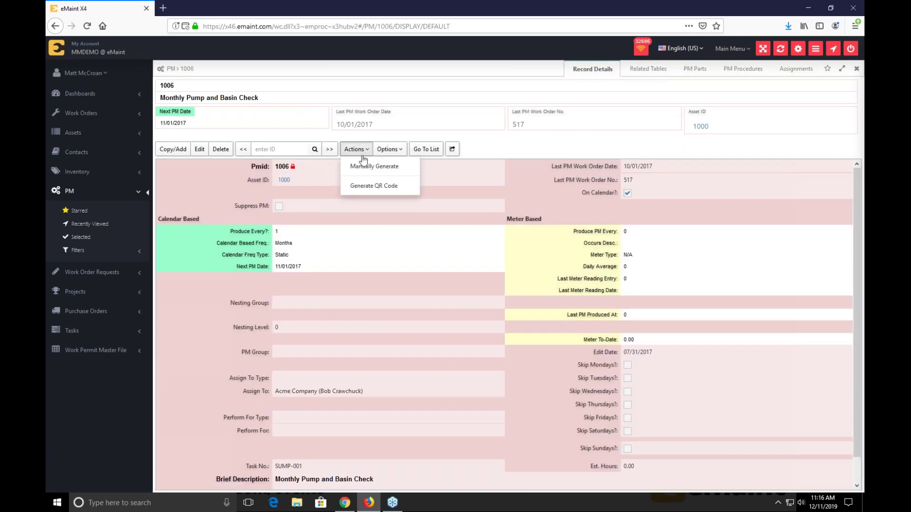
left_click(369, 167)
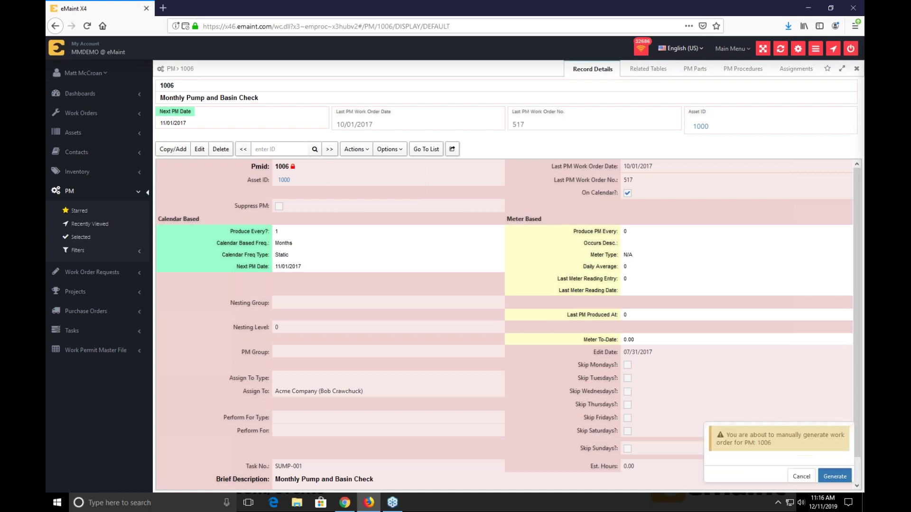
left_click(834, 473)
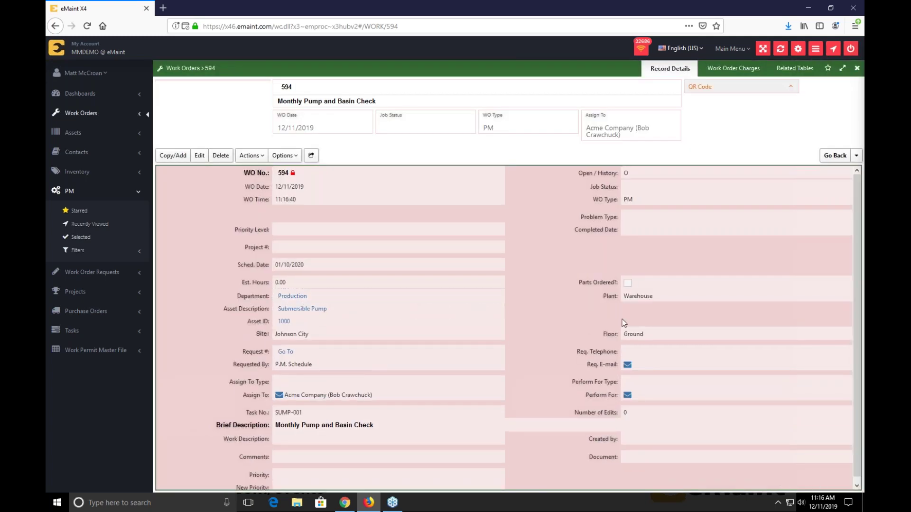
left_click(465, 304)
left_click(795, 69)
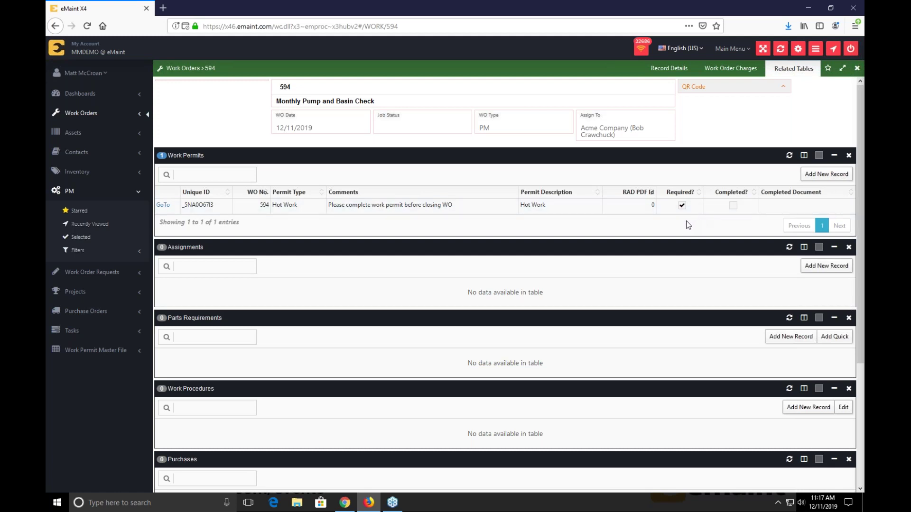
- Go to work order 594's Hot Work permit record and open its permit document via Actions > Open Permit
left_click(163, 204)
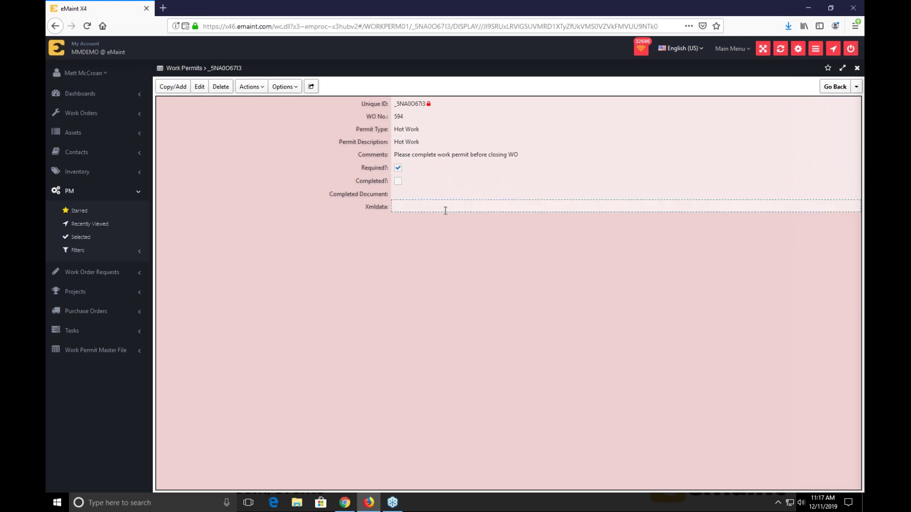
left_click(251, 87)
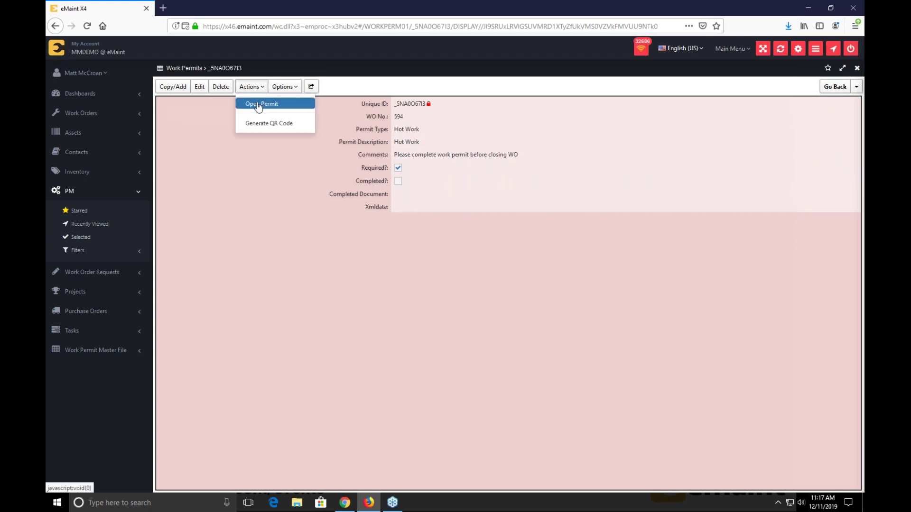
left_click(259, 105)
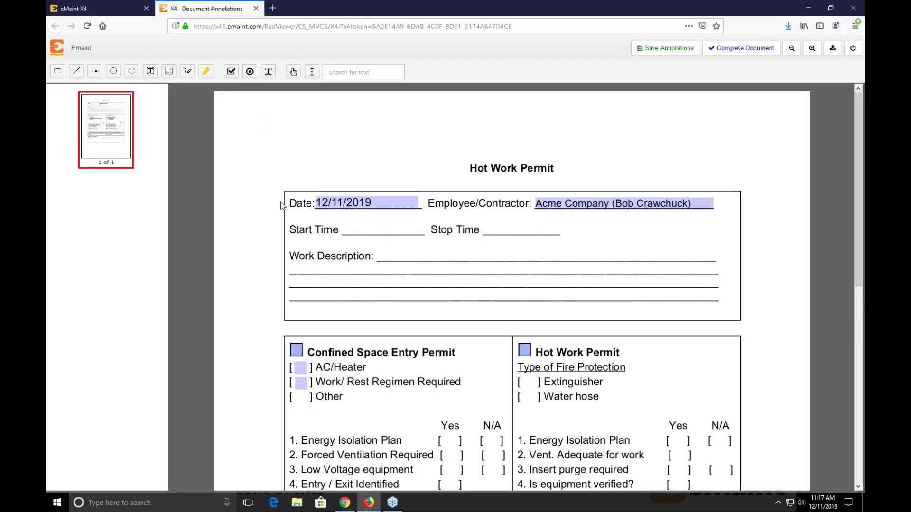
- Try the Confined Space Entry Permit, AC/Heater and Work/Rest Regimen boxes, leaving all cleared
scroll(281, 206, "down", 4)
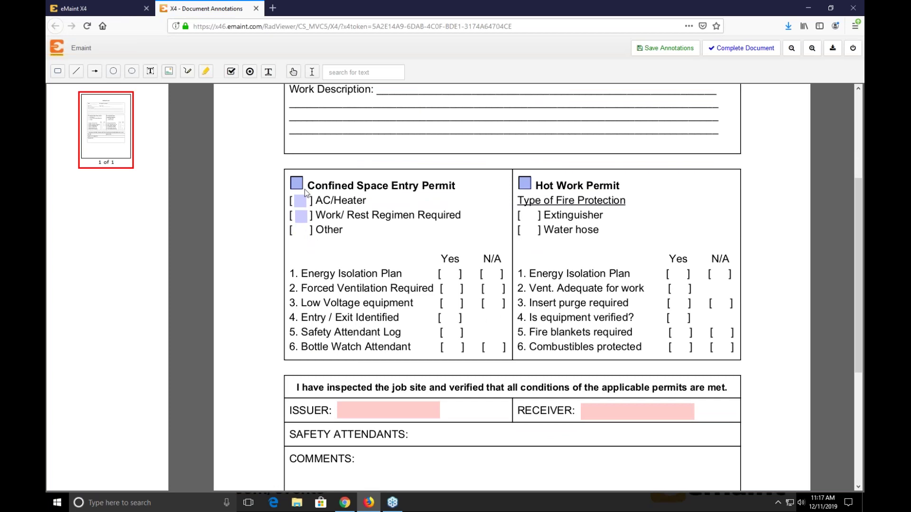
left_click(297, 184)
left_click(298, 186)
left_click(303, 206)
left_click(302, 216)
left_click(302, 216)
left_click(302, 202)
scroll(303, 214, "up", 4)
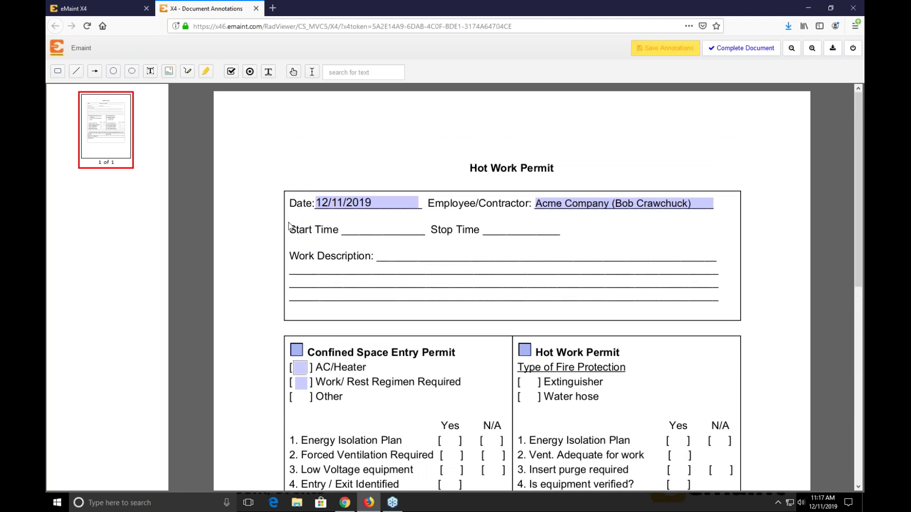
scroll(289, 226, "down", 4)
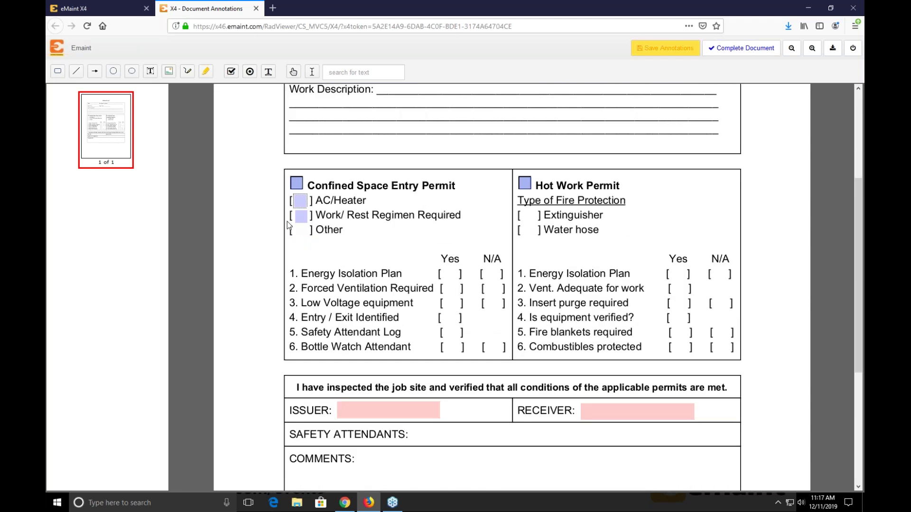
left_click(301, 216)
left_click(301, 216)
scroll(313, 212, "up", 4)
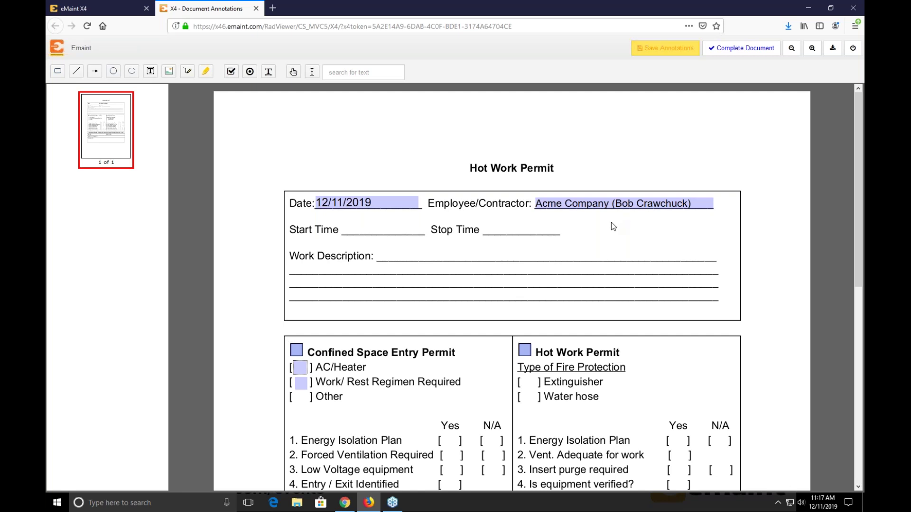
scroll(612, 223, "down", 5)
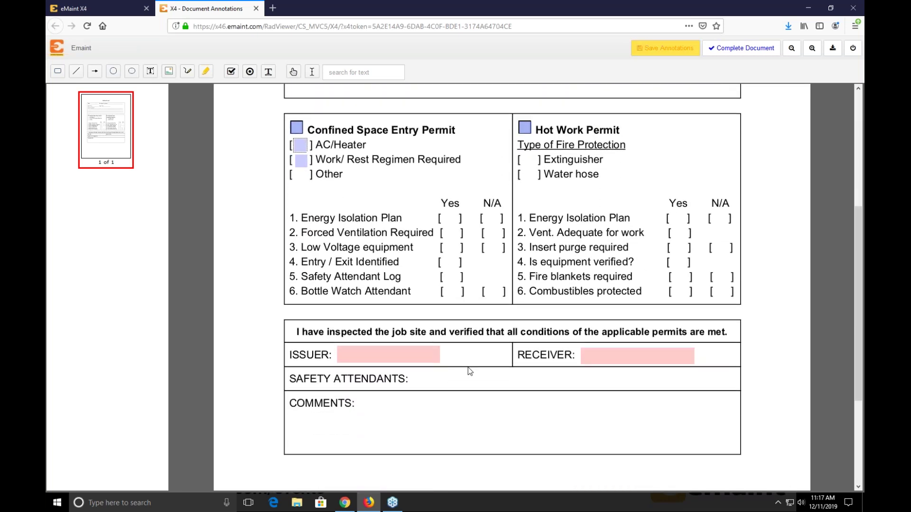
- Try the ISSUER and RECEIVER fields and toggle the Hot Work Permit box off again
left_click(393, 353)
left_click(651, 349)
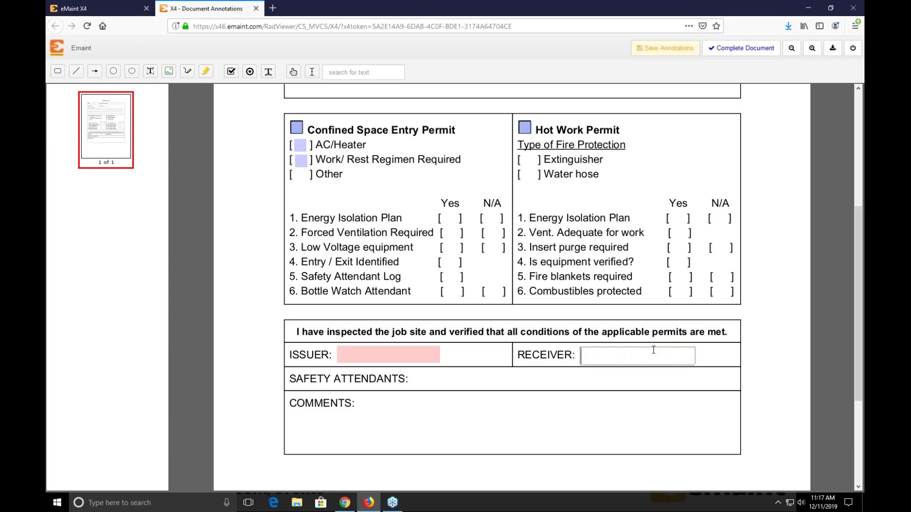
left_click(526, 129)
left_click(526, 129)
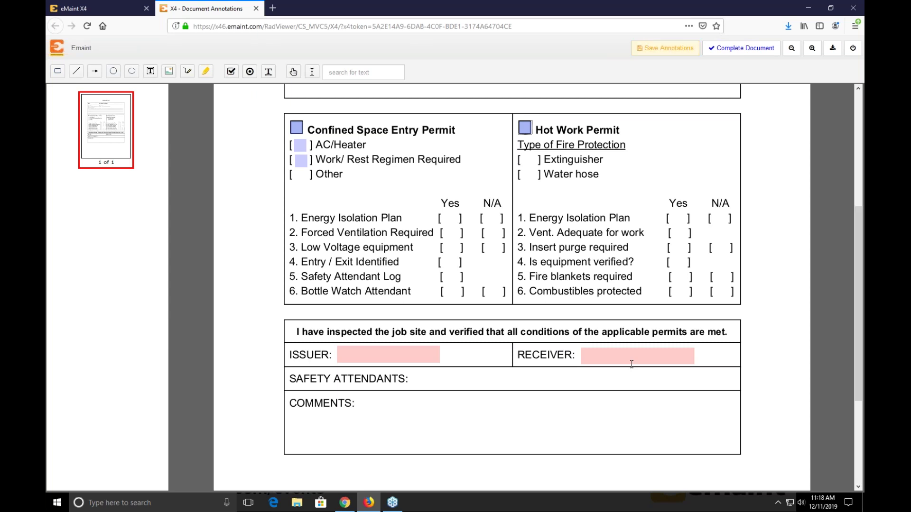
- Tick Confined Space Entry Permit, Hot Work Permit and AC/Heater, save the annotations, and close the document
scroll(485, 168, "up", 5)
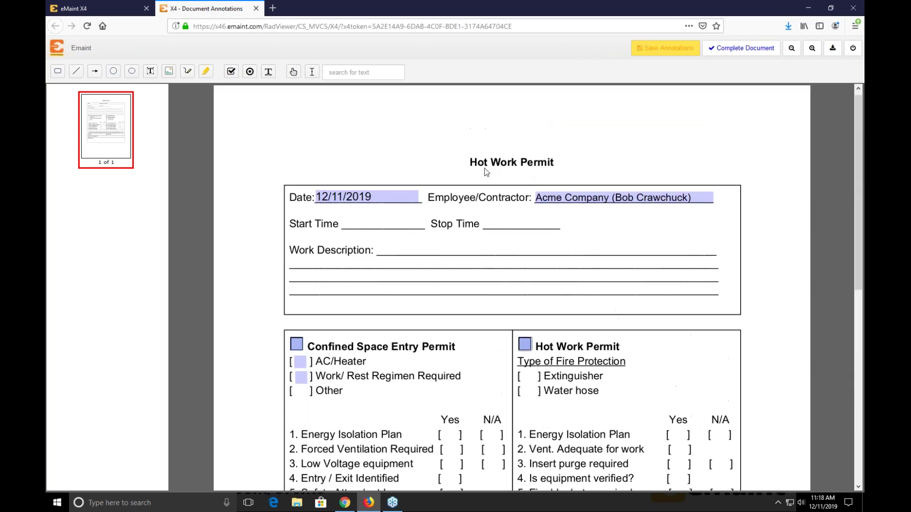
left_click(296, 350)
left_click(527, 356)
left_click(301, 369)
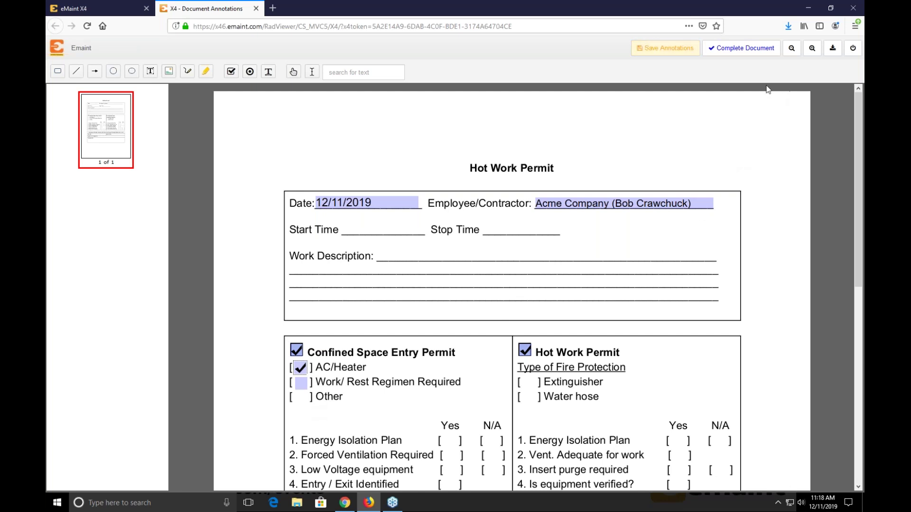
left_click(690, 53)
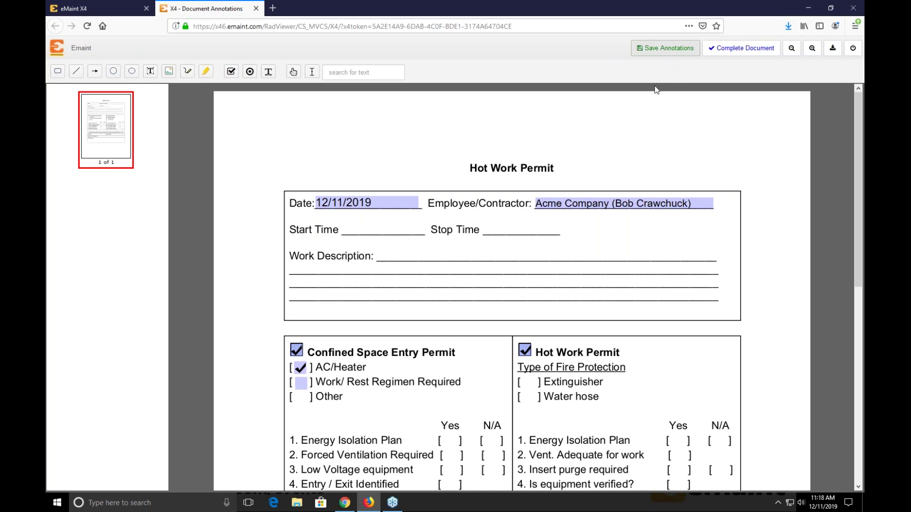
scroll(613, 185, "down", 3)
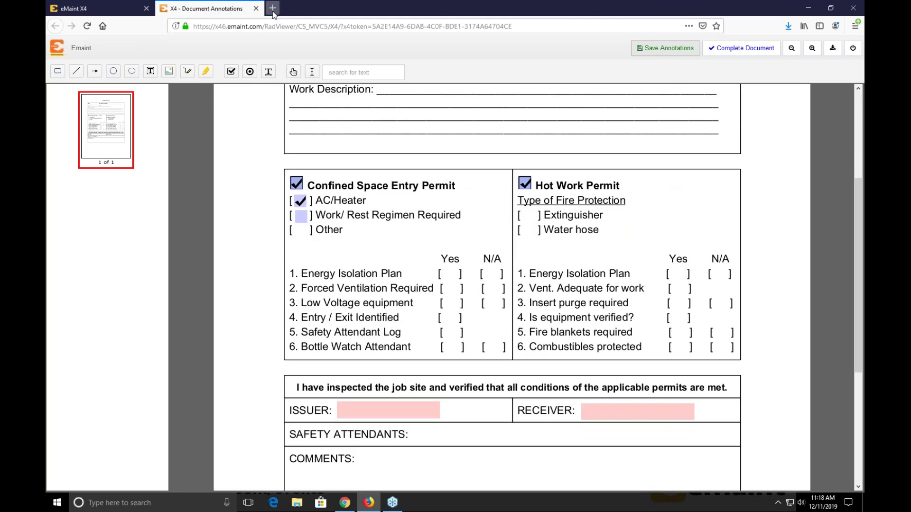
left_click(255, 9)
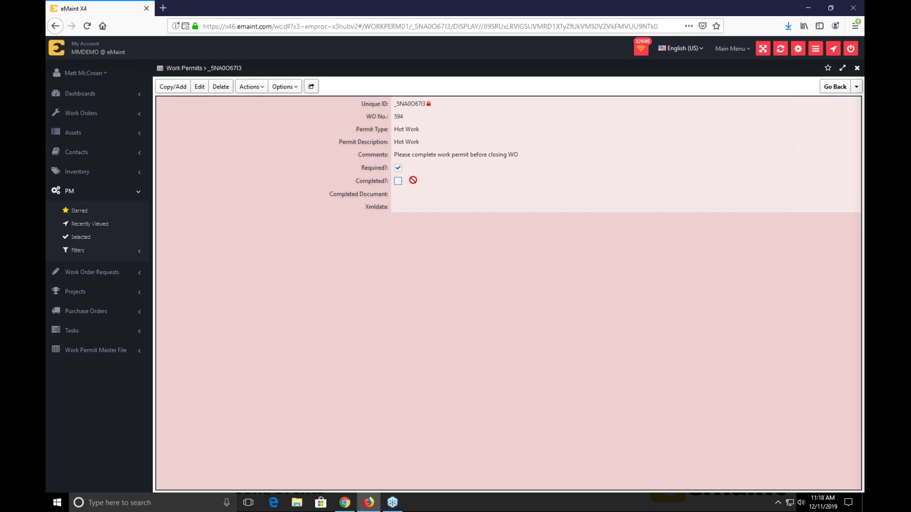
- Reopen the Hot Work permit document from the permit's Actions menu
left_click(251, 90)
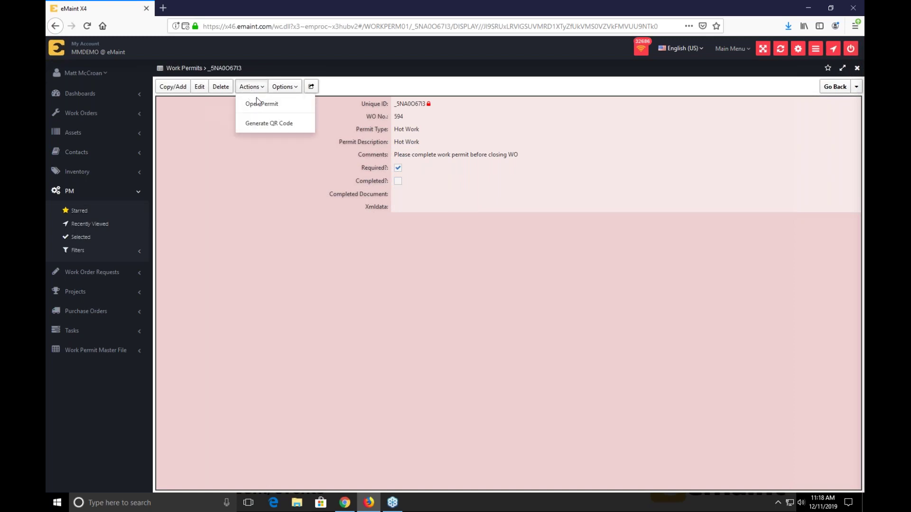
left_click(257, 110)
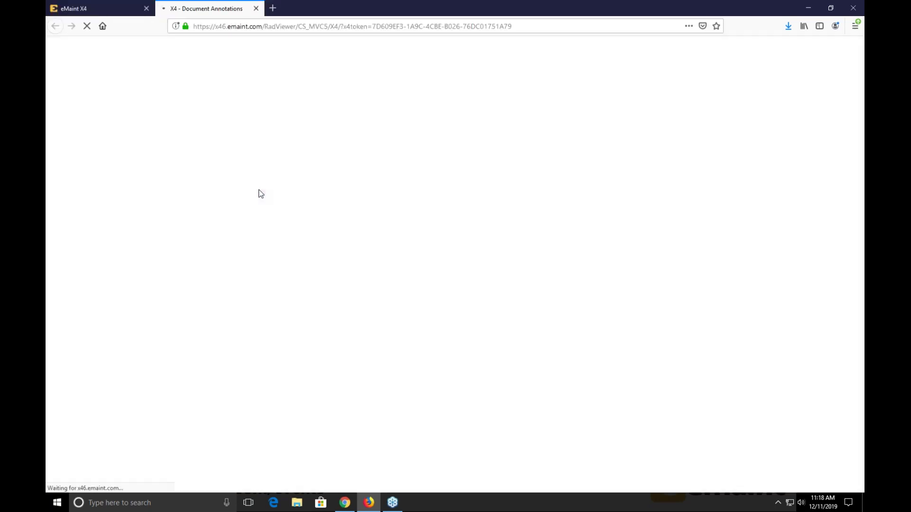
scroll(284, 223, "down", 3)
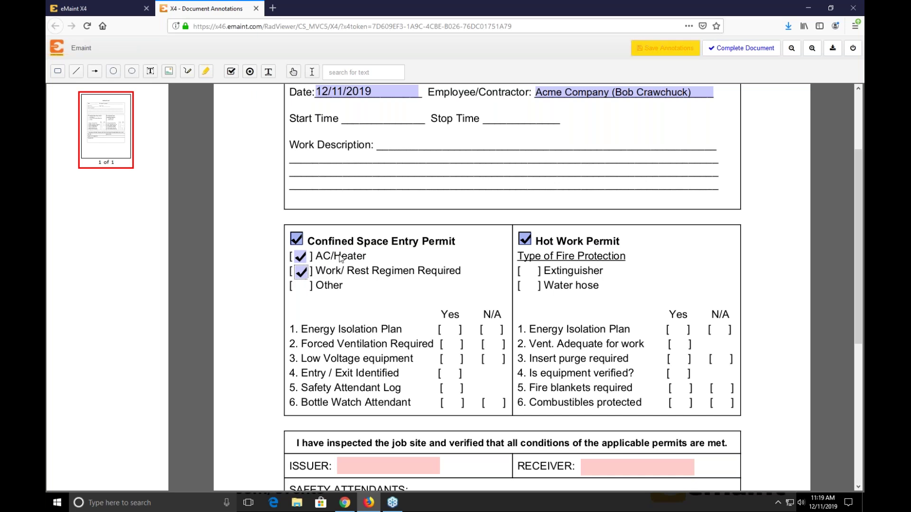
- Enter the issuer's initials MM as ISSUER, then try Complete Document, raising a required-fields warning
left_click(386, 470)
type("MM")
key("BackSpace")
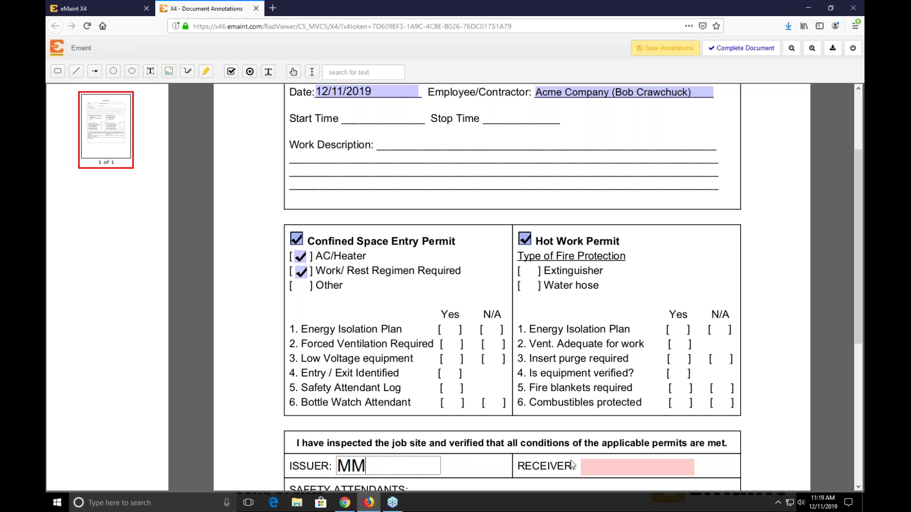
left_click(584, 467)
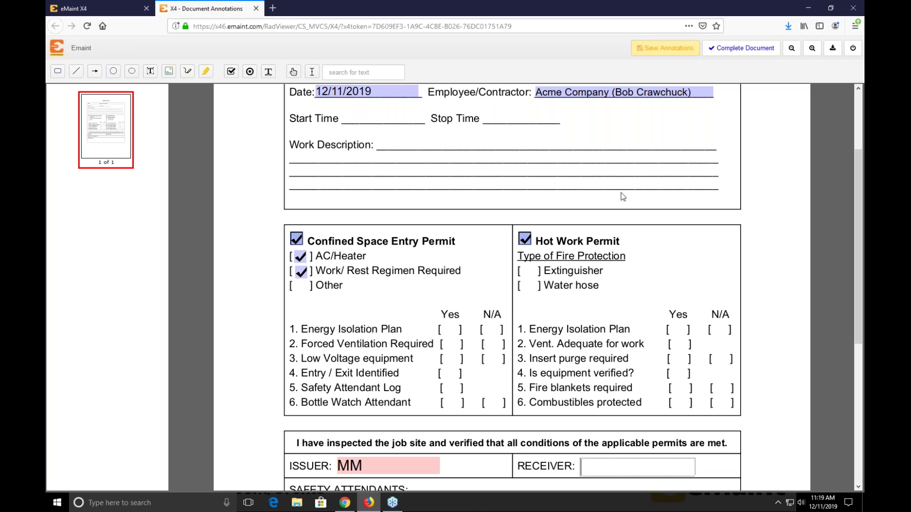
left_click(667, 169)
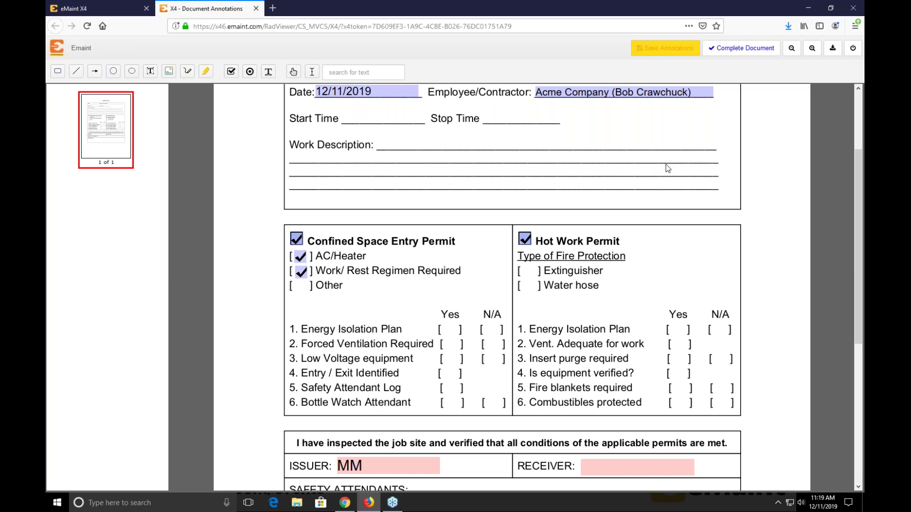
left_click(743, 48)
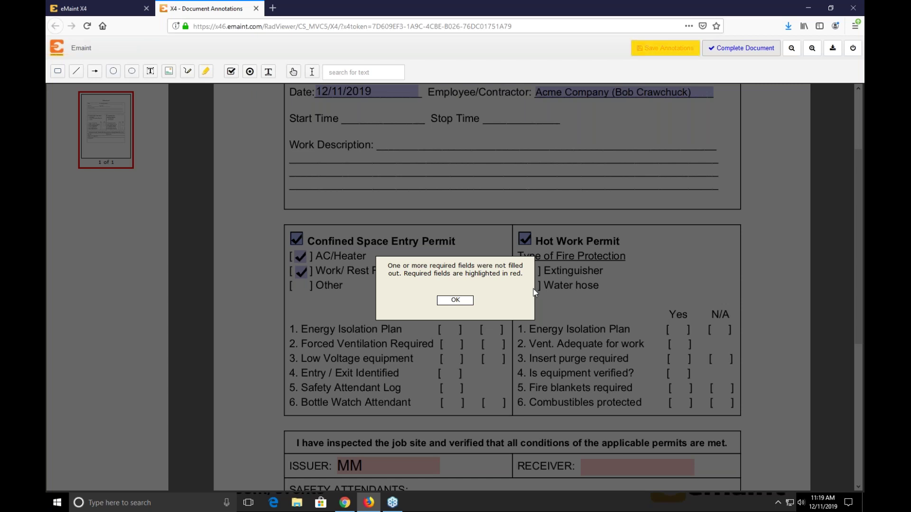
- Dismiss the warning, save the permit annotations, close the document, and return to work order 594
left_click(456, 299)
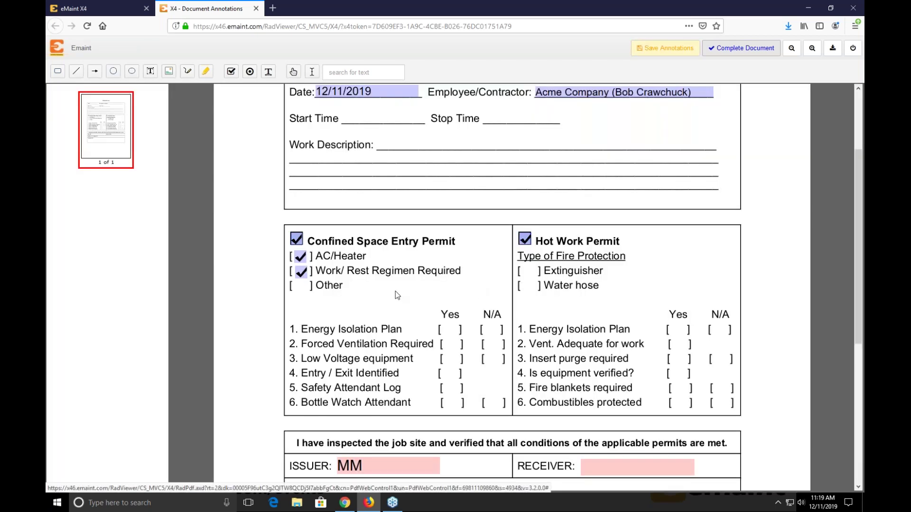
left_click(650, 58)
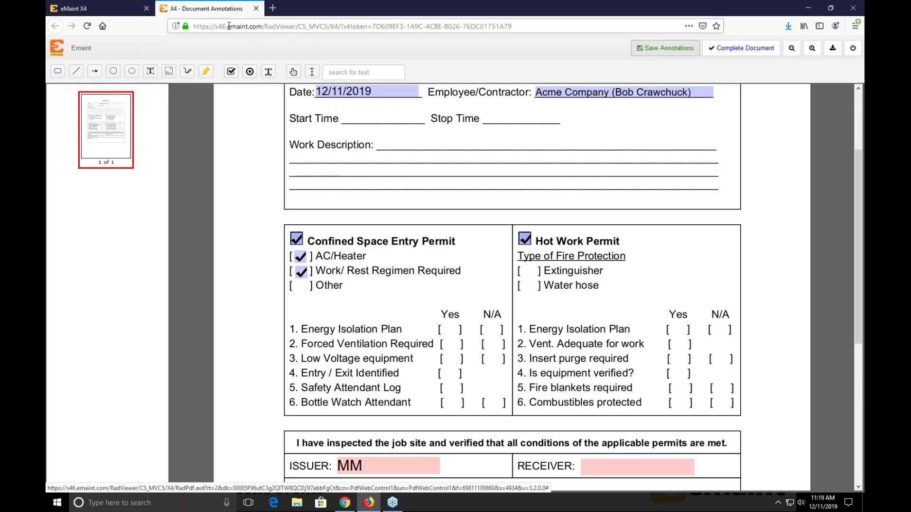
left_click(256, 9)
mouse_move(840, 93)
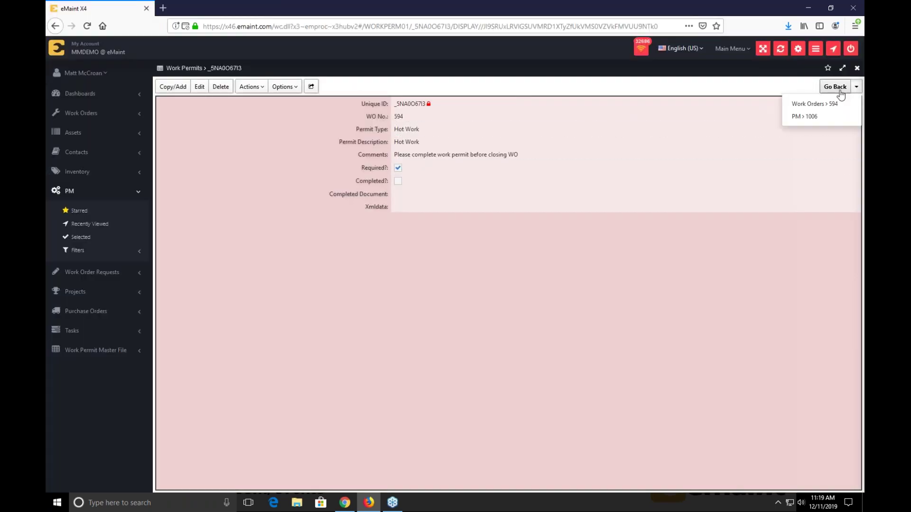
left_click(838, 88)
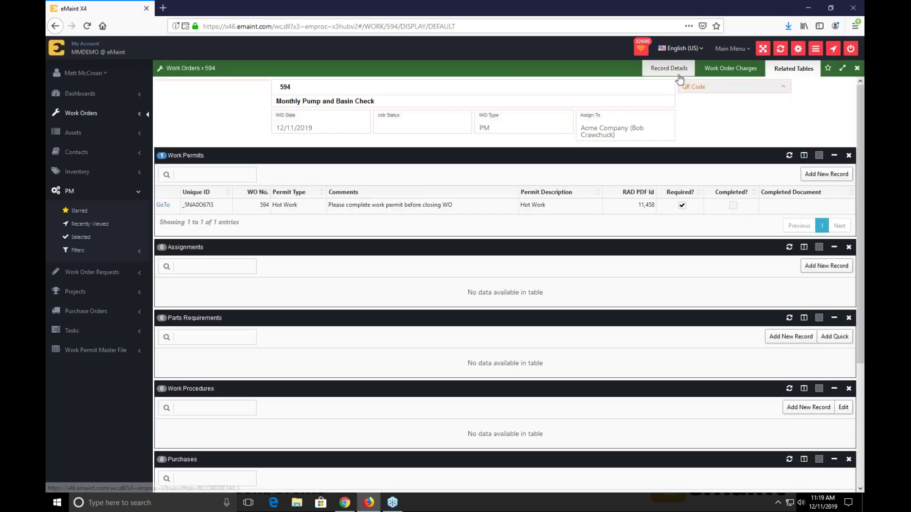
- Attempt to close out work order 594, abandon it after the missing Downtime error, and view Related Tables
left_click(669, 69)
left_click(259, 157)
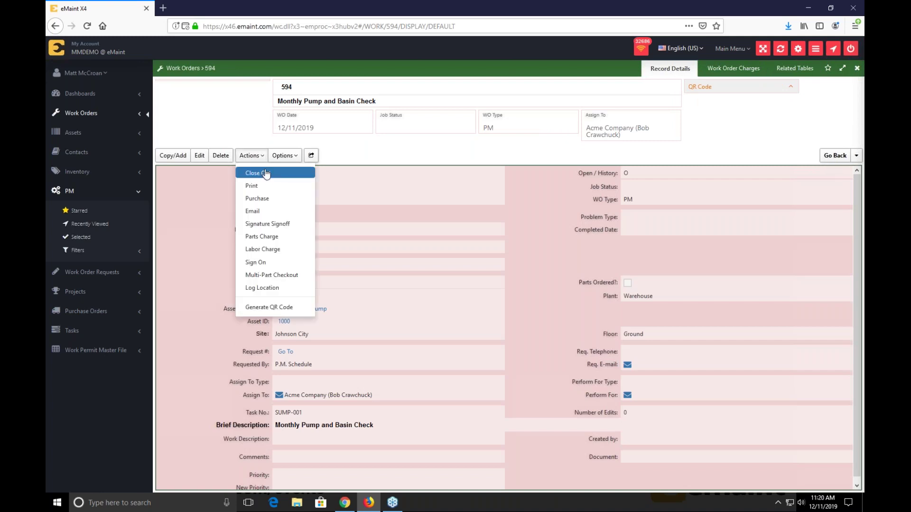
left_click(258, 173)
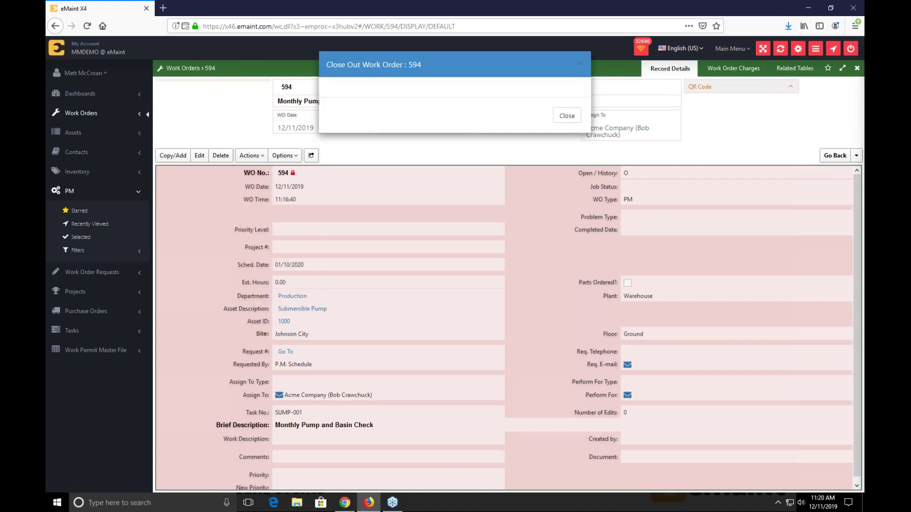
left_click(573, 391)
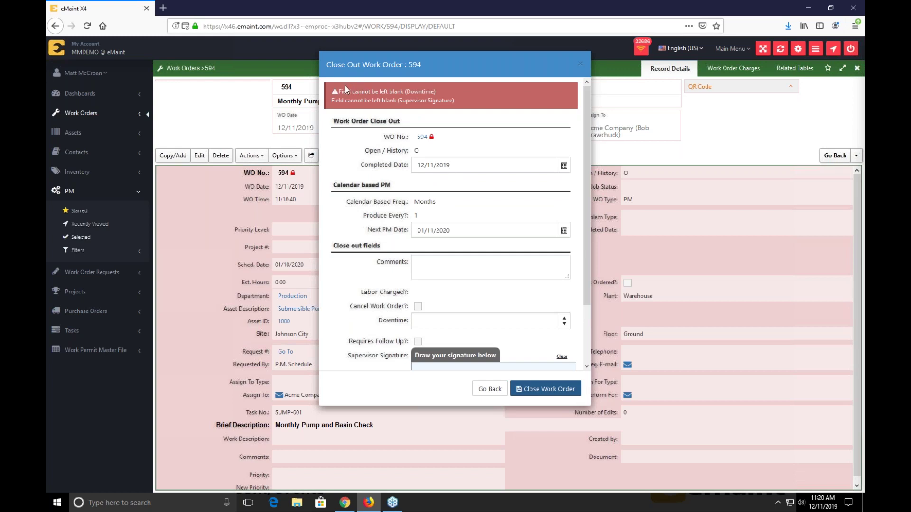
double_click(425, 91)
double_click(417, 92)
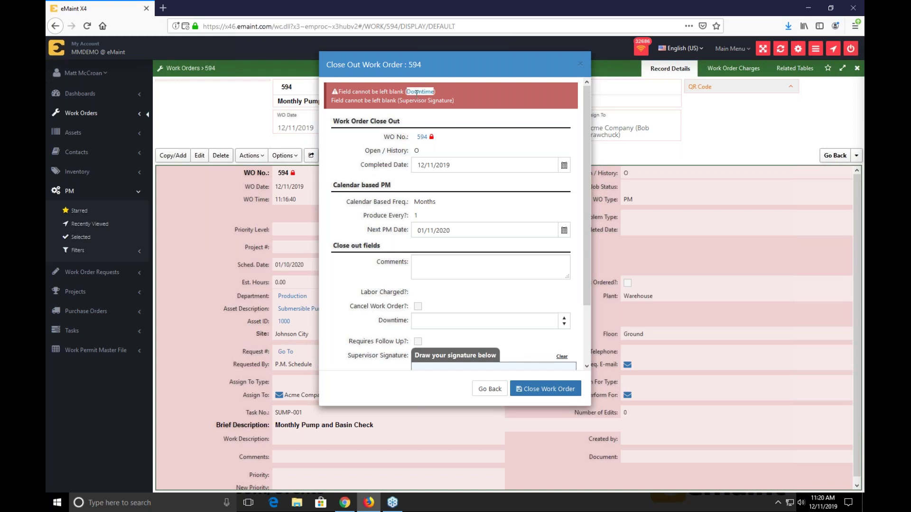
left_click(416, 97)
left_click(489, 389)
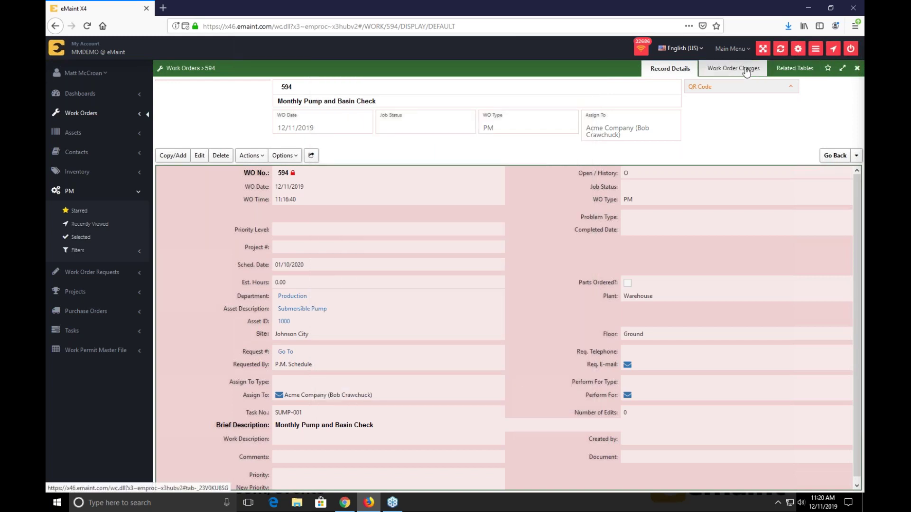
left_click(793, 68)
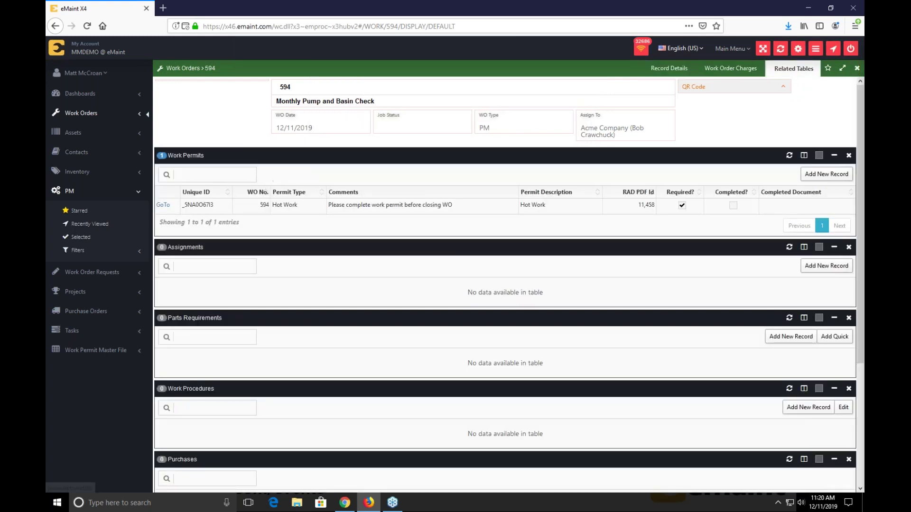
- Sign RECEIVER with MM, complete the Hot Work Permit document, and return to work order 594
left_click(163, 205)
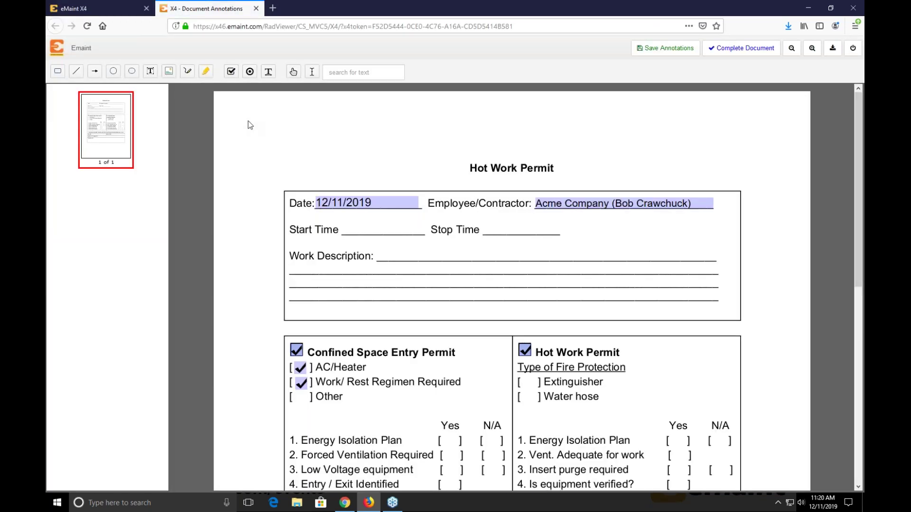
scroll(583, 261, "down", 7)
left_click(602, 244)
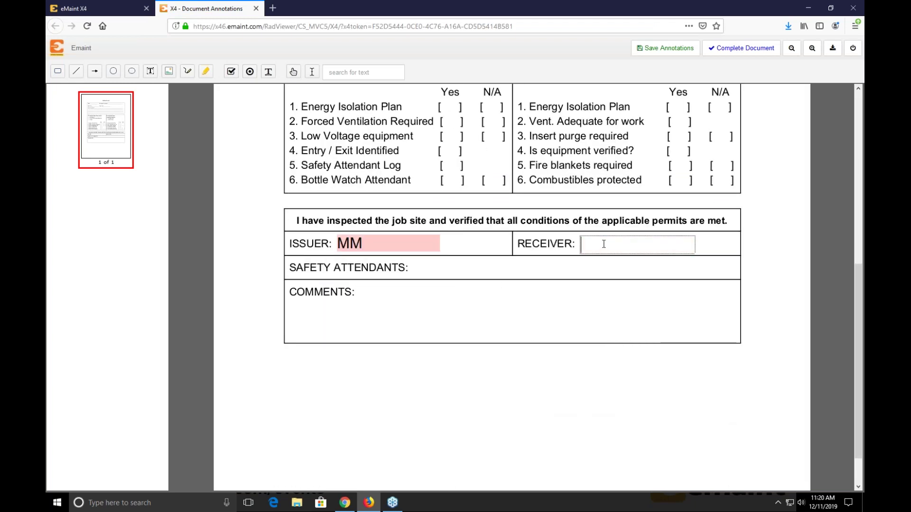
type("MM")
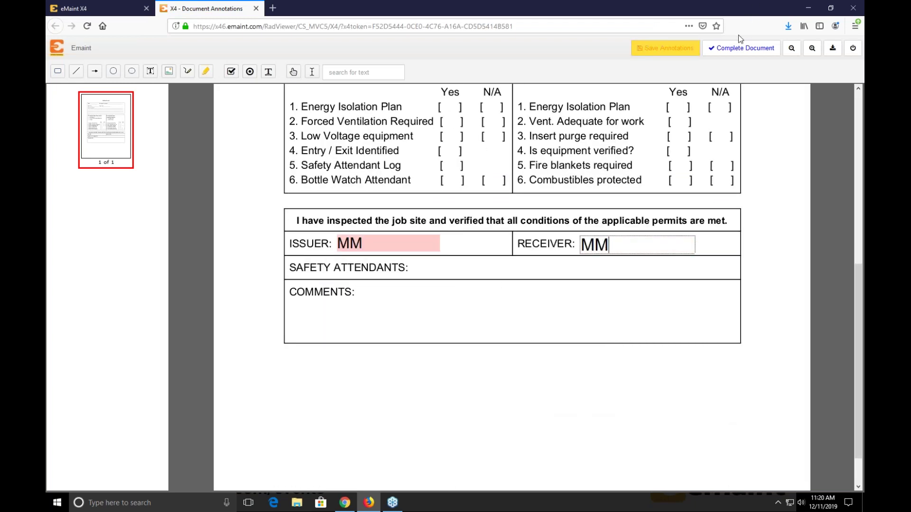
left_click(713, 50)
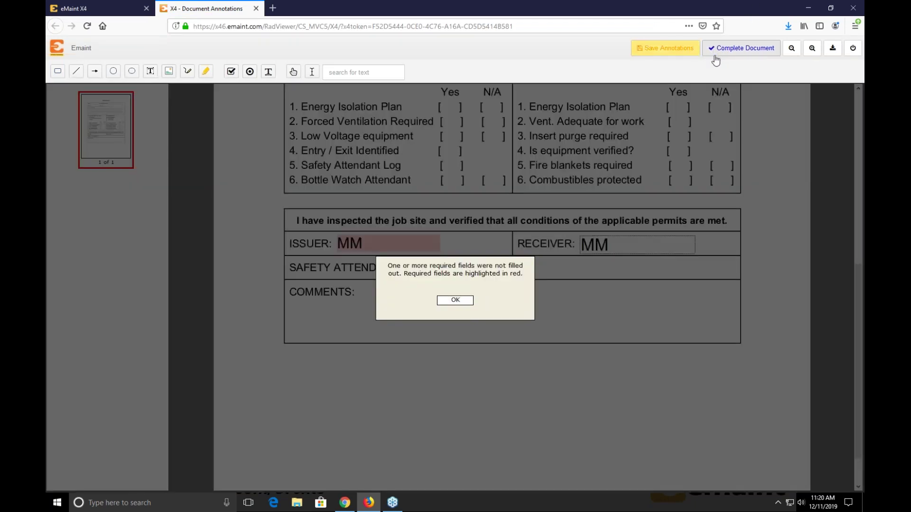
left_click(465, 299)
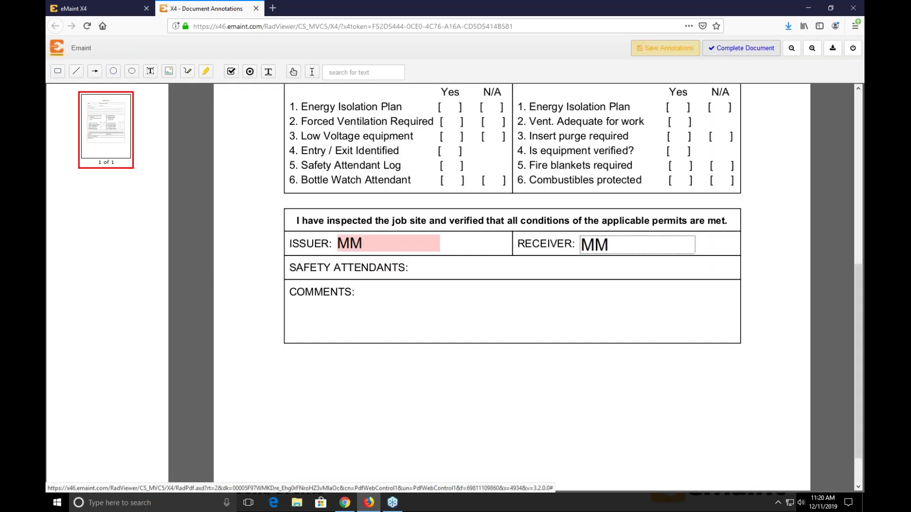
left_click(722, 57)
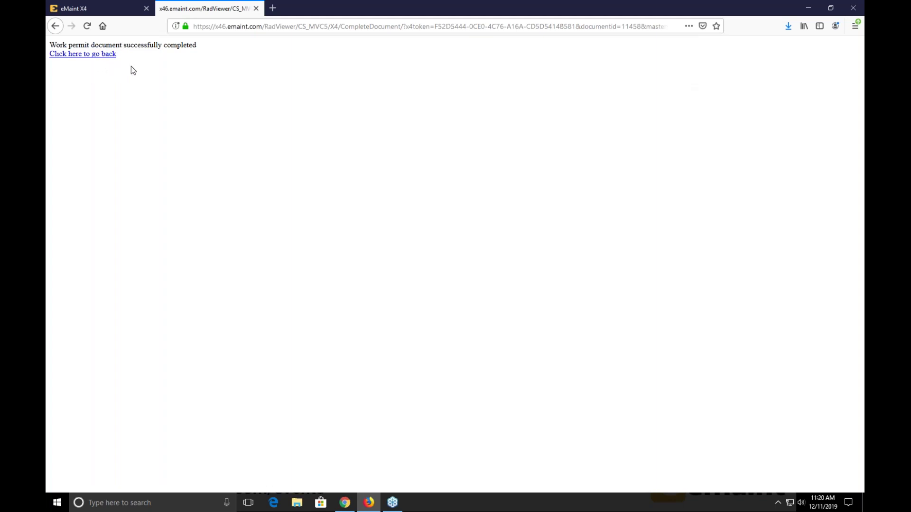
left_click(256, 9)
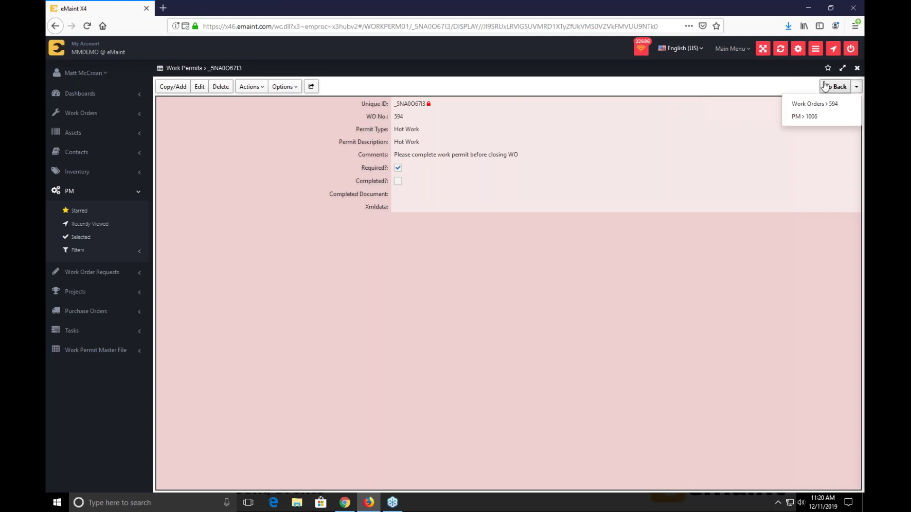
left_click(825, 86)
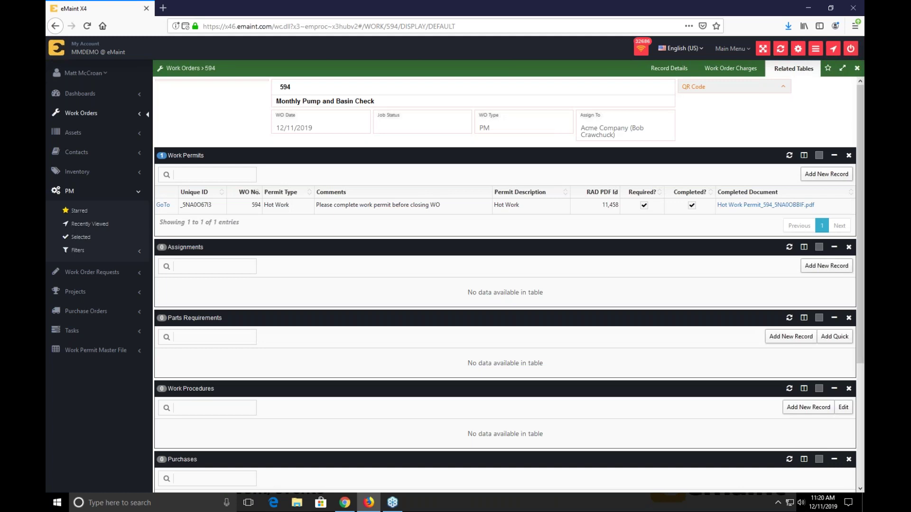
- Open work order 594's Record Details in Edit mode, scroll the form, and cancel without changes
left_click(665, 72)
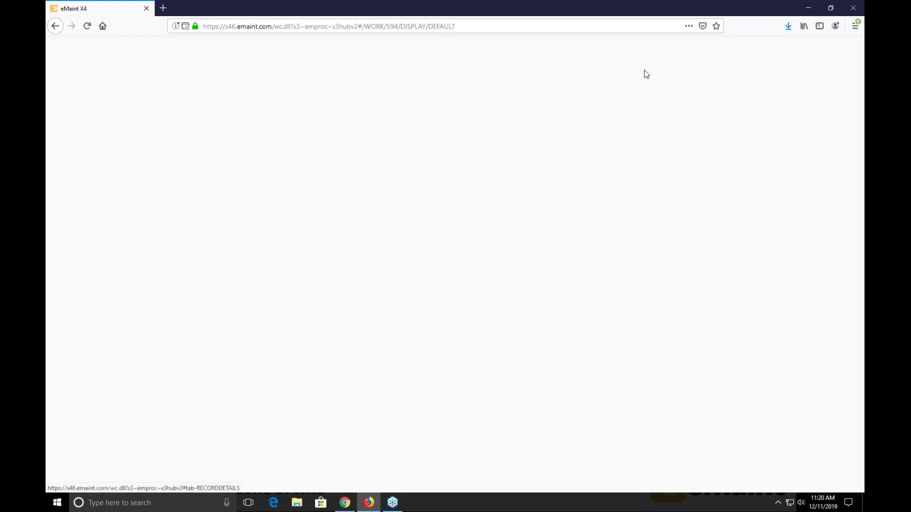
left_click(199, 156)
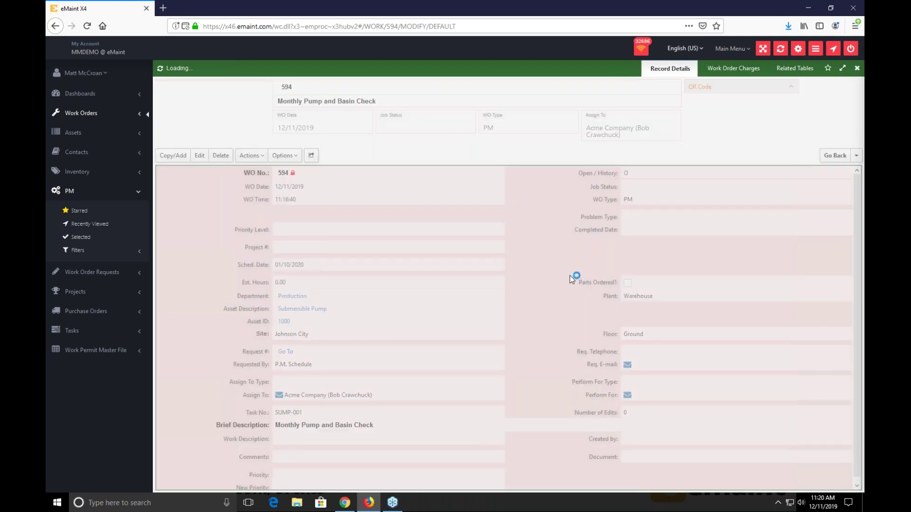
scroll(309, 300, "down", 3)
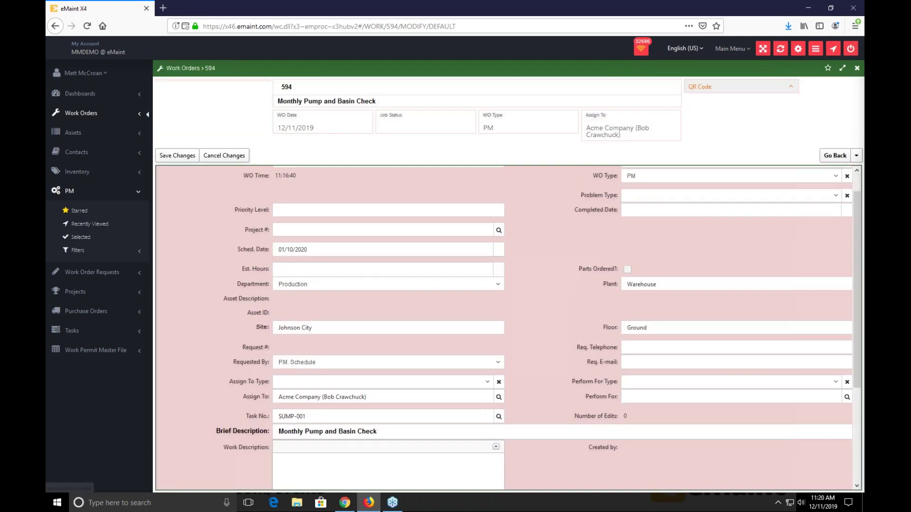
scroll(311, 365, "down", 2)
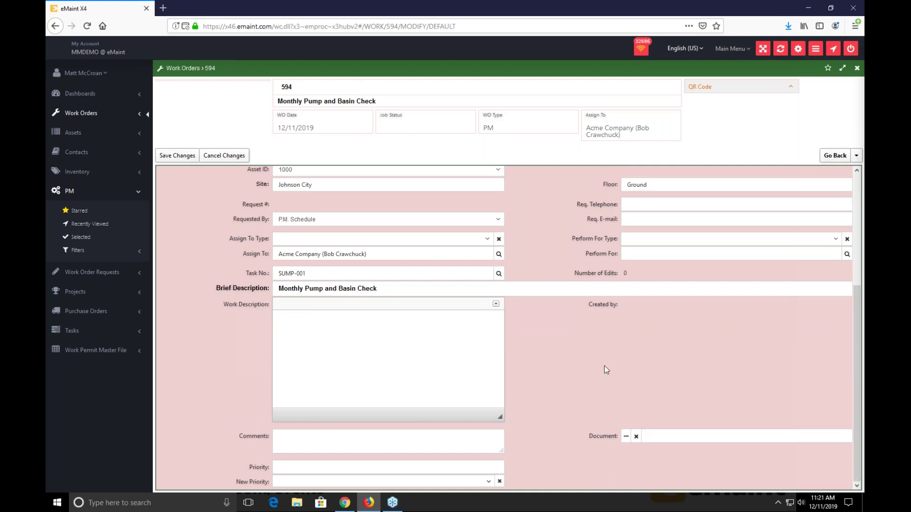
scroll(606, 358, "up", 2)
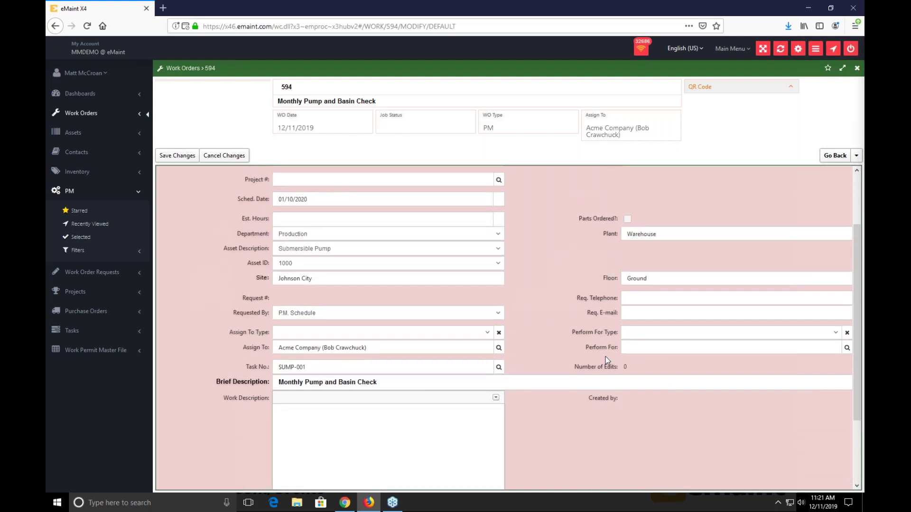
scroll(606, 357, "up", 2)
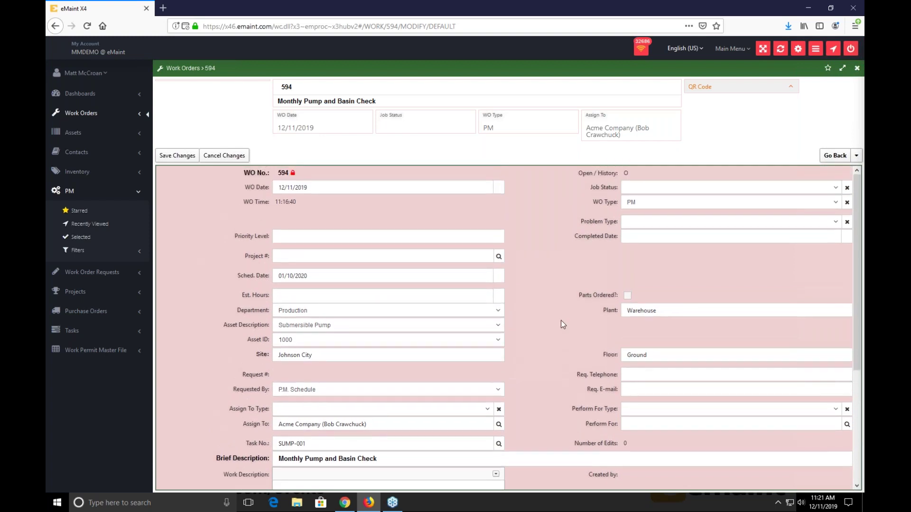
left_click(237, 157)
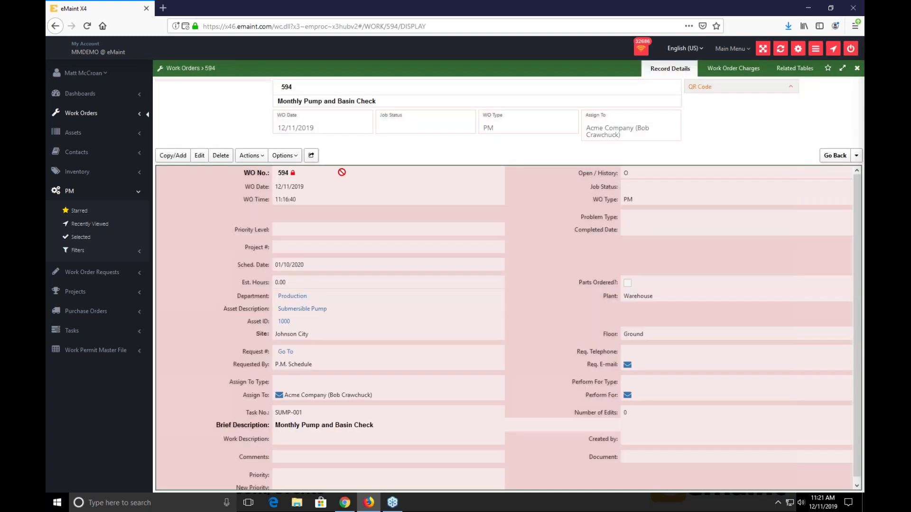
- Close out work order 594 with Downtime 1 and a drawn supervisor signature, then dismiss the confirmation
left_click(247, 161)
left_click(257, 174)
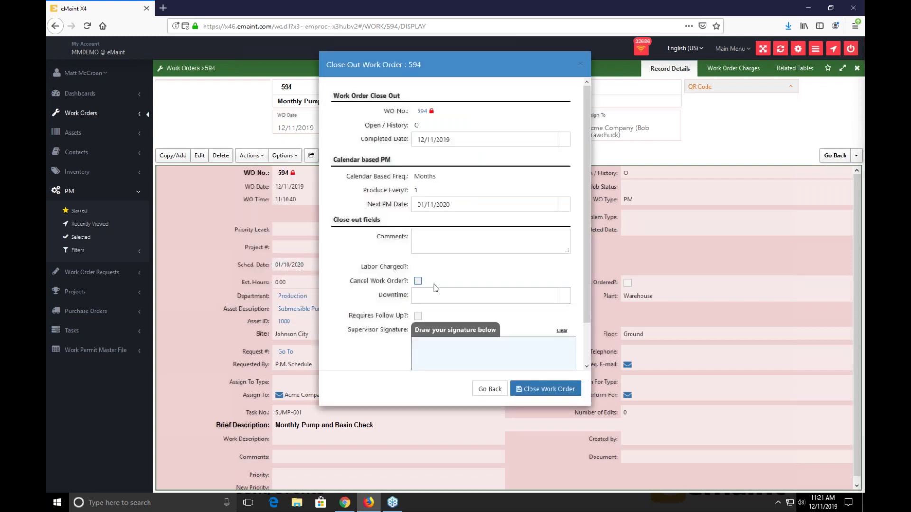
left_click(435, 290)
left_click(418, 281)
left_click(431, 299)
type("1")
scroll(446, 309, "down", 2)
mouse_move(444, 304)
left_mouse_down()
mouse_move(468, 337)
mouse_move(520, 323)
mouse_move(527, 298)
left_mouse_up()
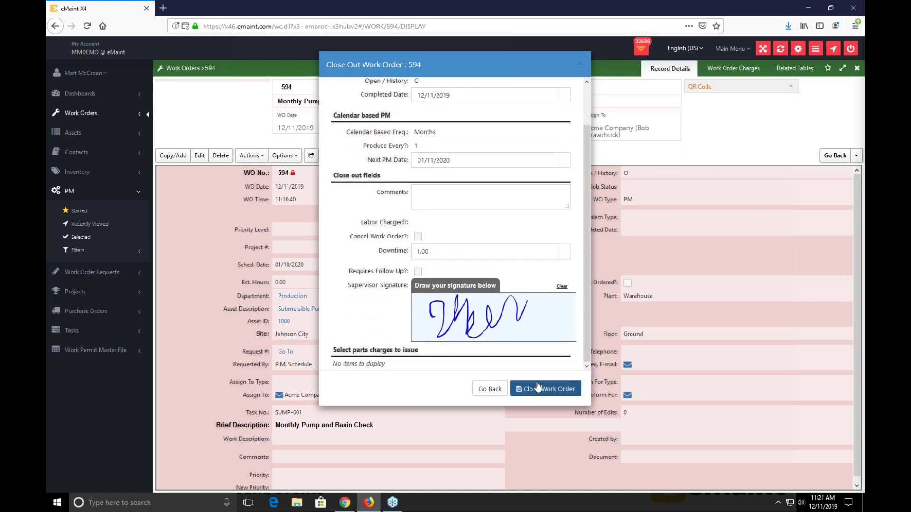
left_click(539, 392)
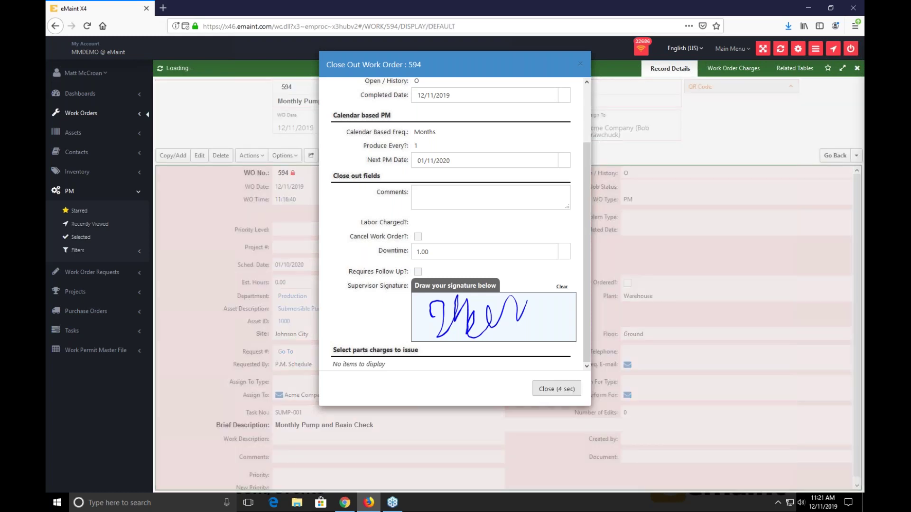
left_click(545, 392)
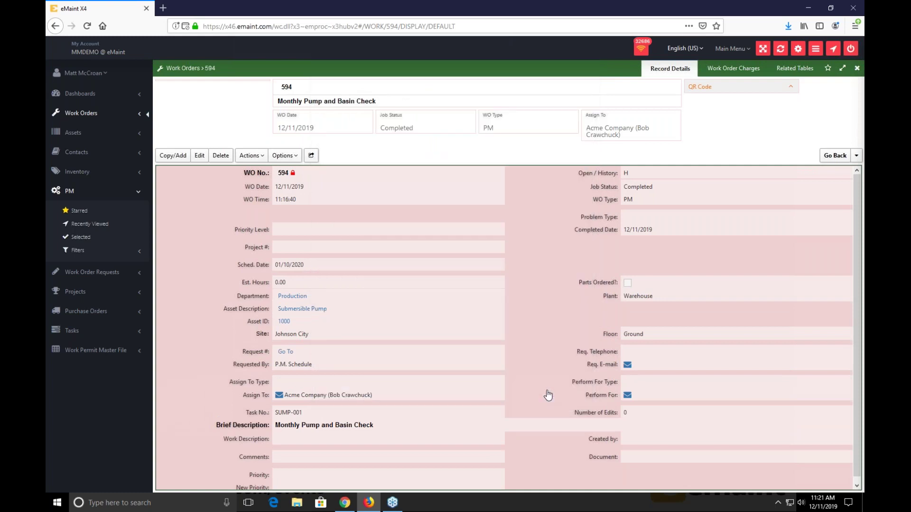
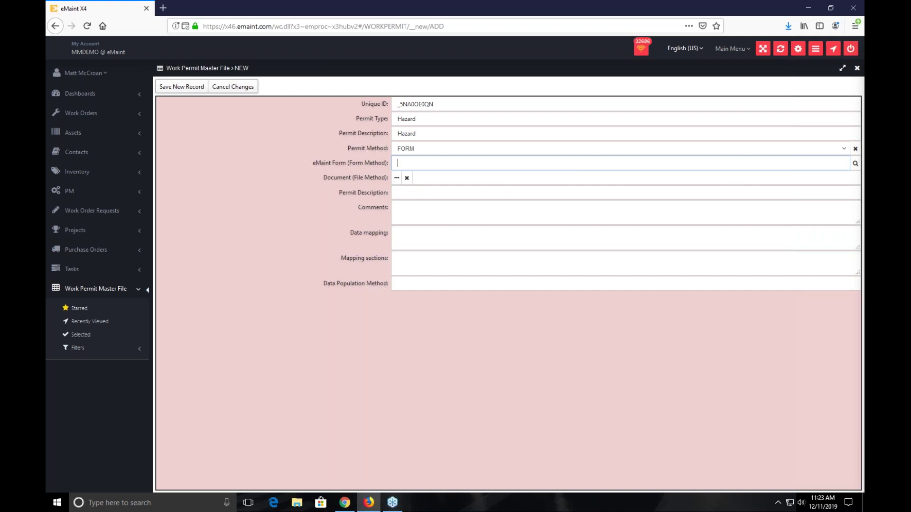
- Link the HAZARD form to the new permit, enter 'Hazard' as its second description, and save
left_click(854, 163)
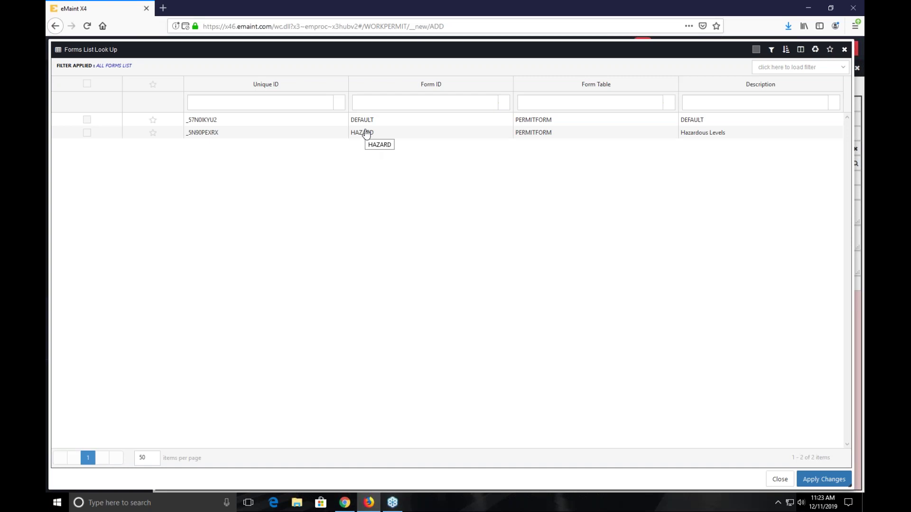
left_click(87, 133)
left_click(825, 480)
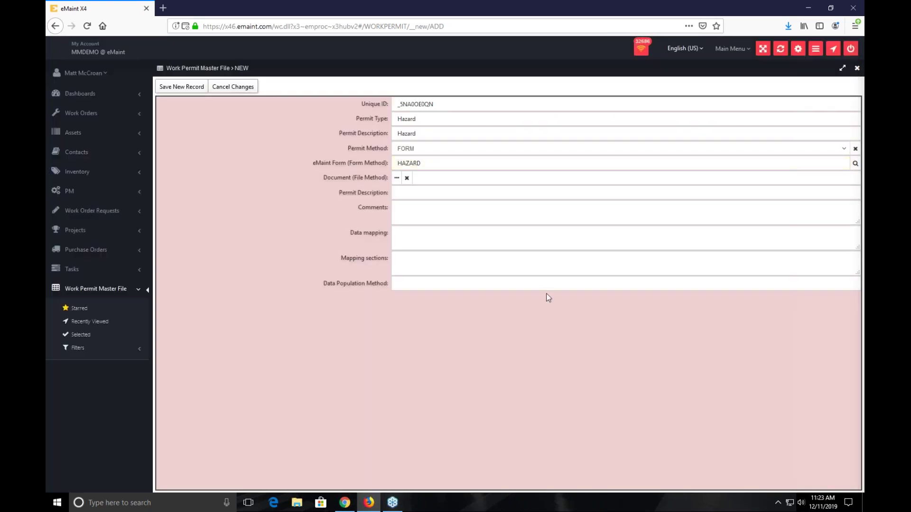
left_click(431, 195)
type("Hazard")
left_click(187, 87)
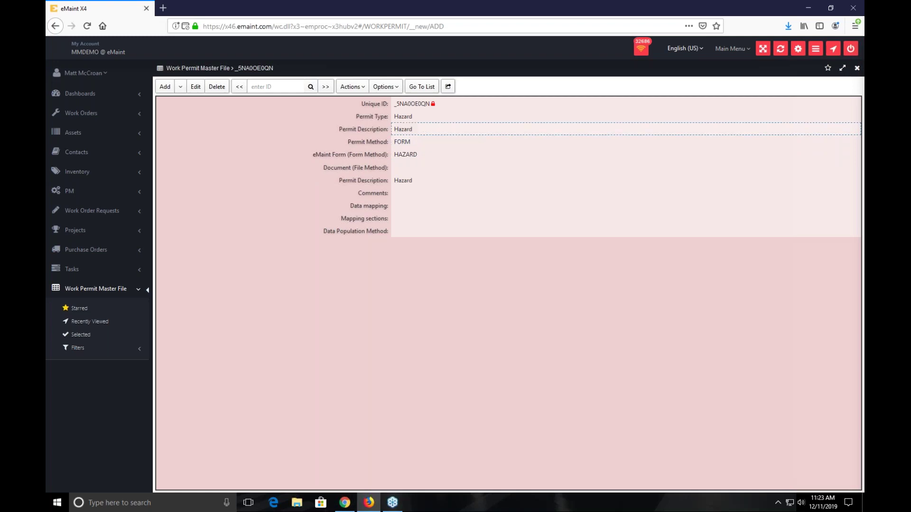
- Preview the permit's form via Actions > Modify Permit, close the preview, and open the Main Menu
left_click(352, 86)
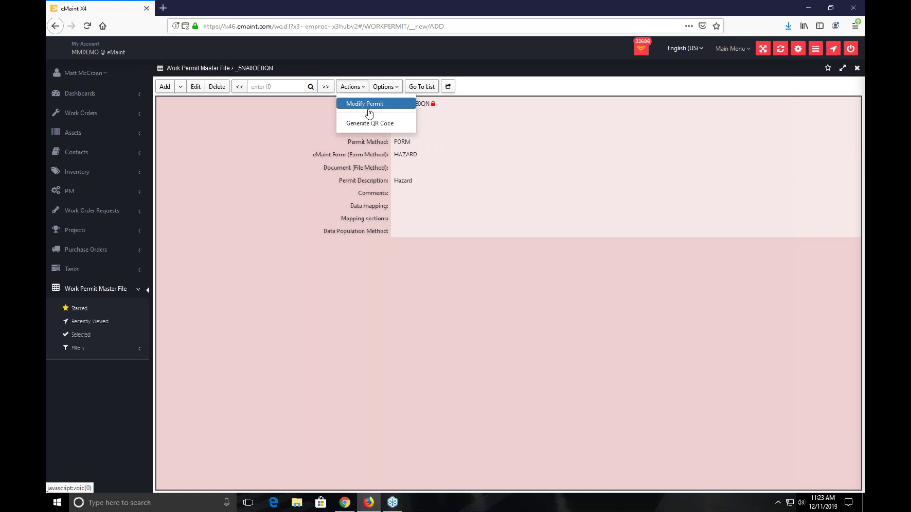
left_click(366, 104)
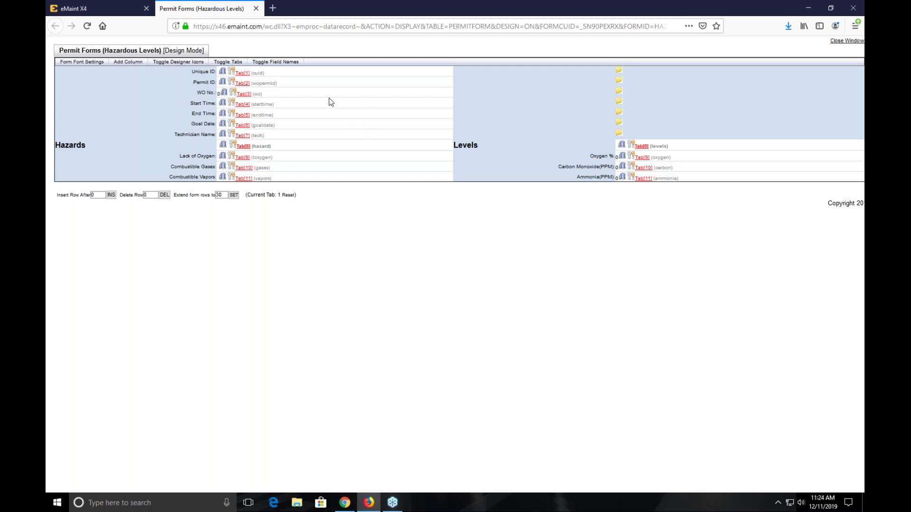
left_click(256, 8)
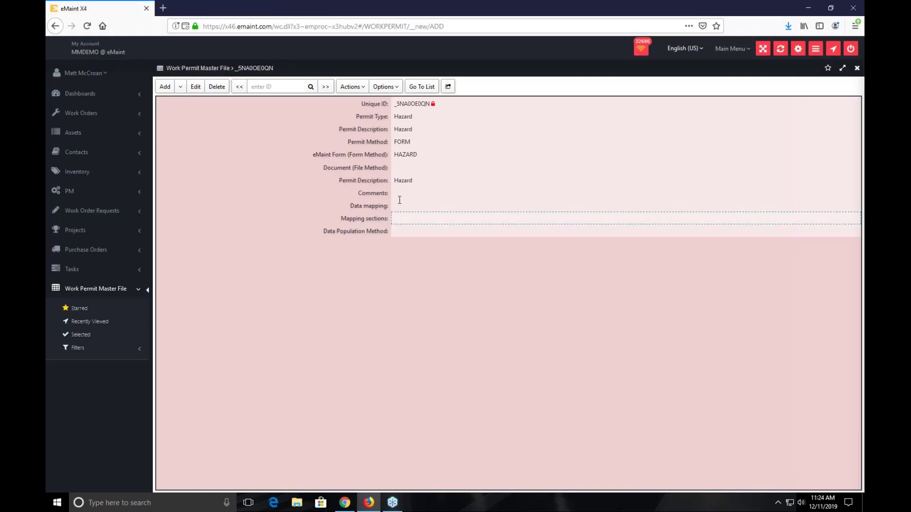
left_click(107, 75)
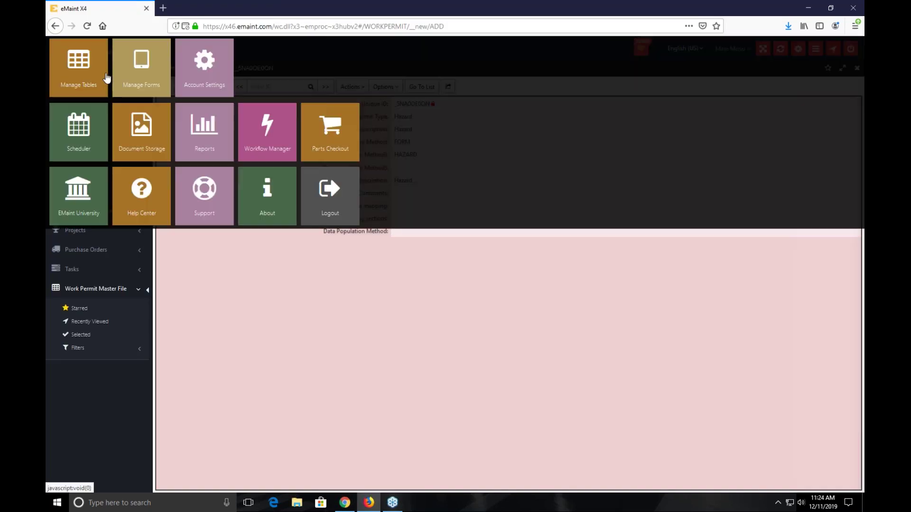
- In Manage Forms, filter tables by 'permit' and list the Permit Forms table's forms
left_click(137, 76)
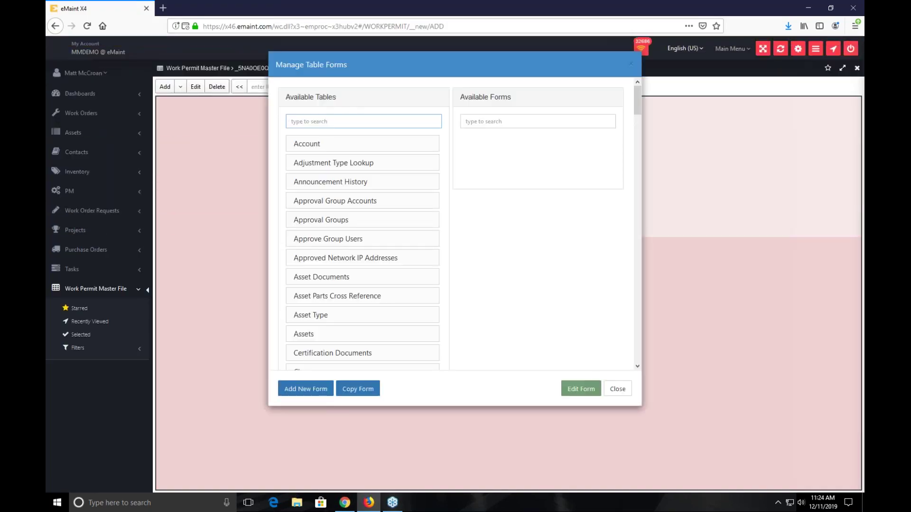
type("permit")
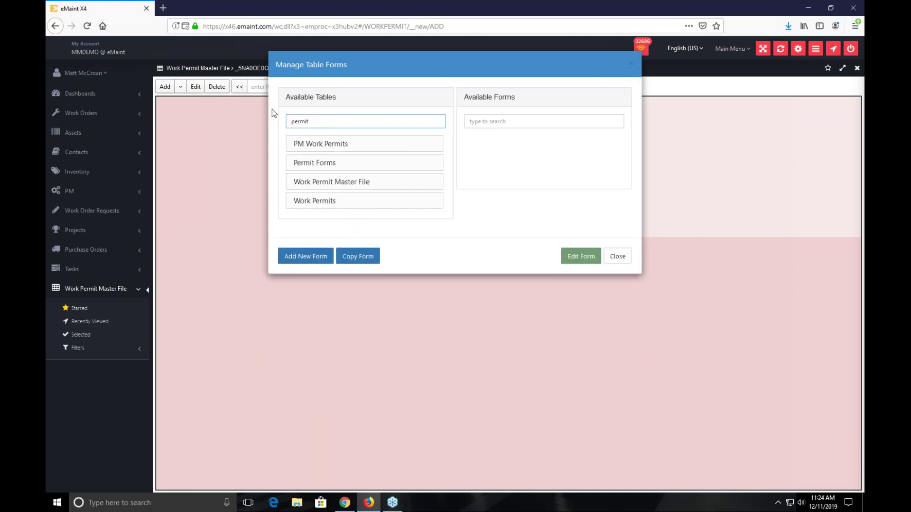
type(" fo")
key("BackSpace")
key("BackSpace")
key("BackSpace")
left_click_drag(401, 74, 576, 212)
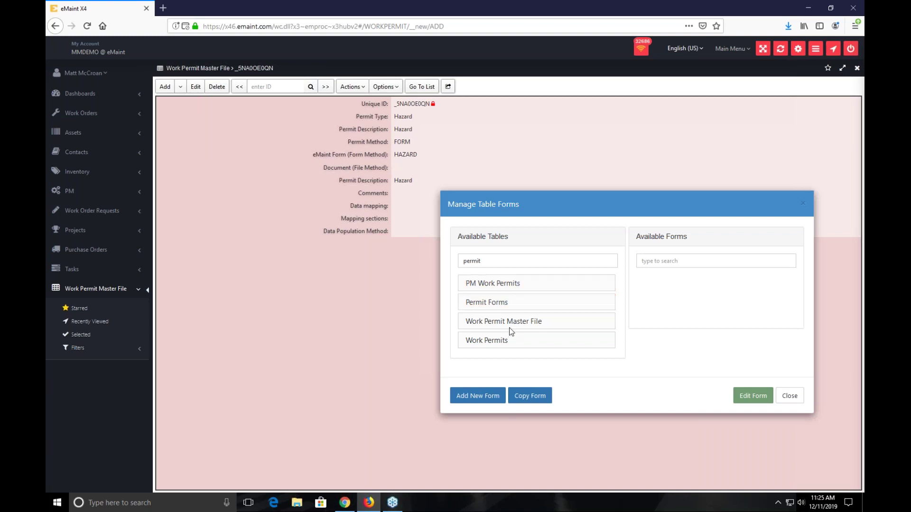
left_click_drag(524, 195, 435, 130)
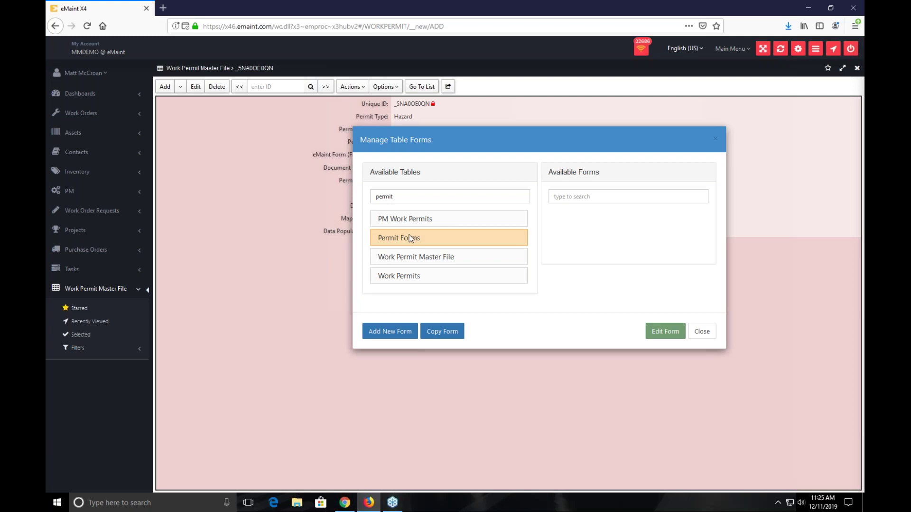
left_click_drag(387, 144, 343, 164)
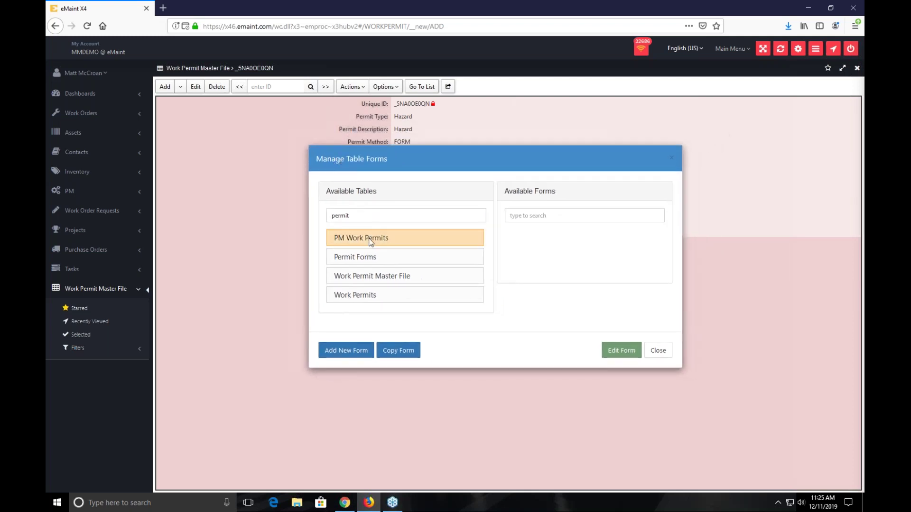
left_click(381, 256)
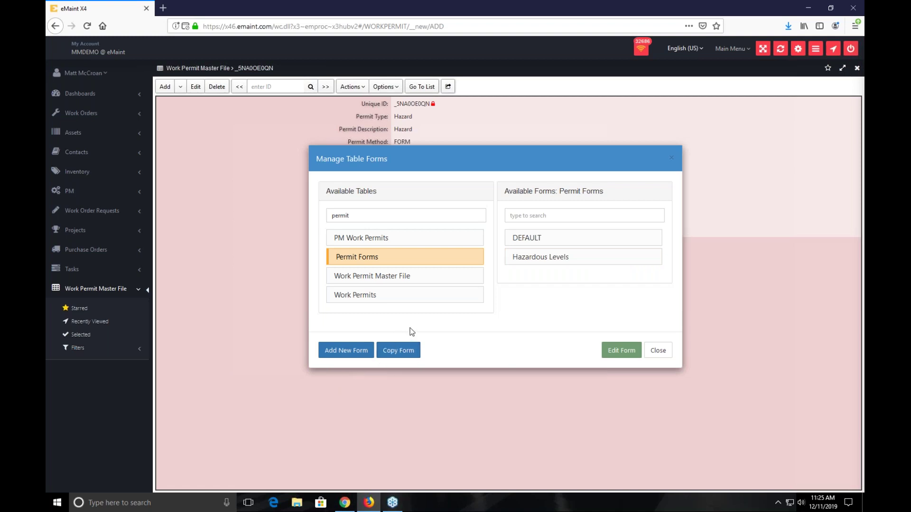
- Start and cancel a new permit form, open DEFAULT in design mode, then select Hazardous Levels
left_click(567, 239)
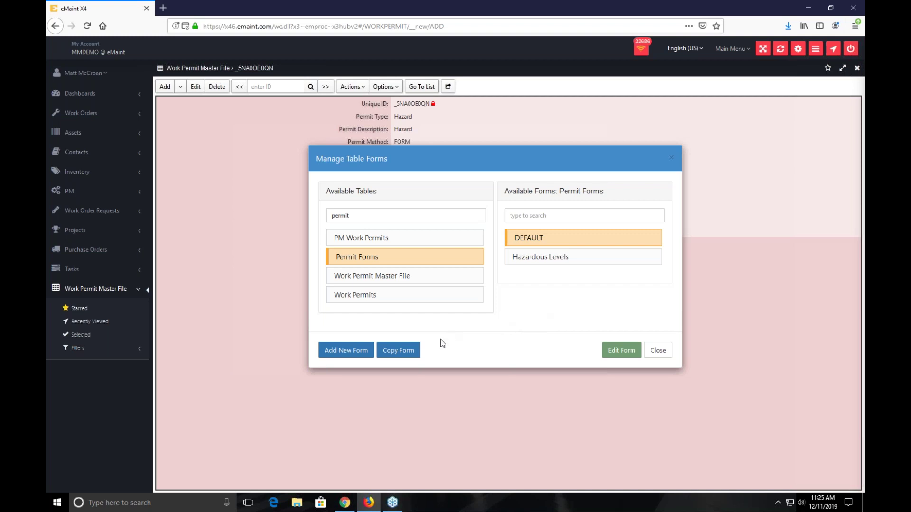
left_click(399, 359)
left_click_drag(455, 68, 479, 161)
left_click(456, 220)
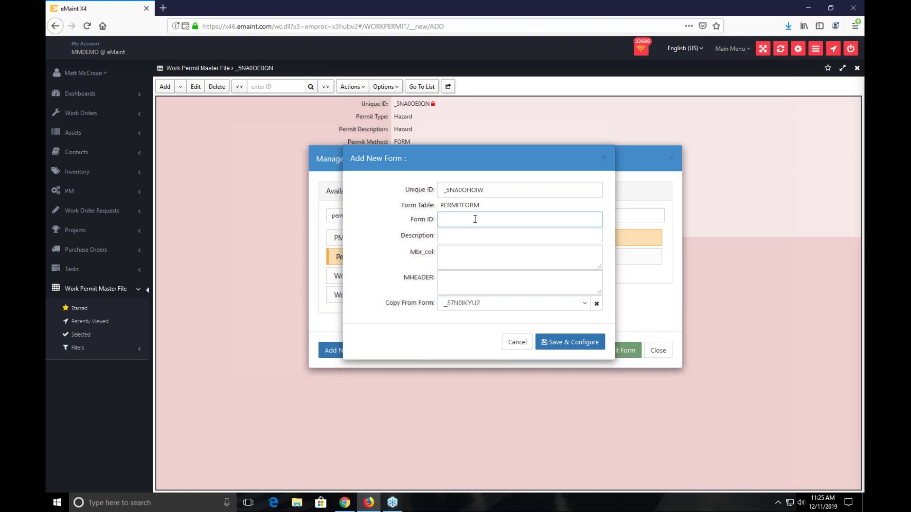
left_click_drag(466, 163, 180, 191)
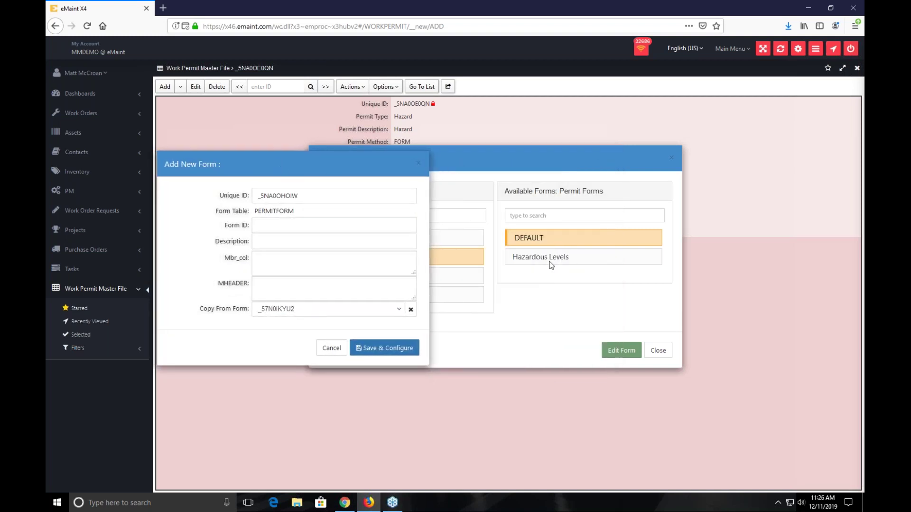
left_click(284, 241)
left_click(332, 348)
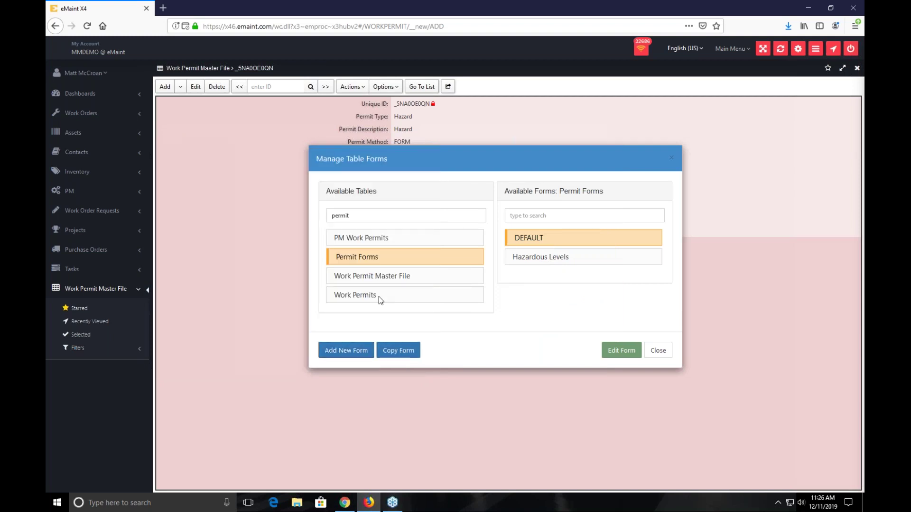
double_click(530, 242)
left_click(528, 259)
- Open Hazardous Levels in design mode and change Goal Date's default value to $$DATETIME()+1$$
double_click(538, 259)
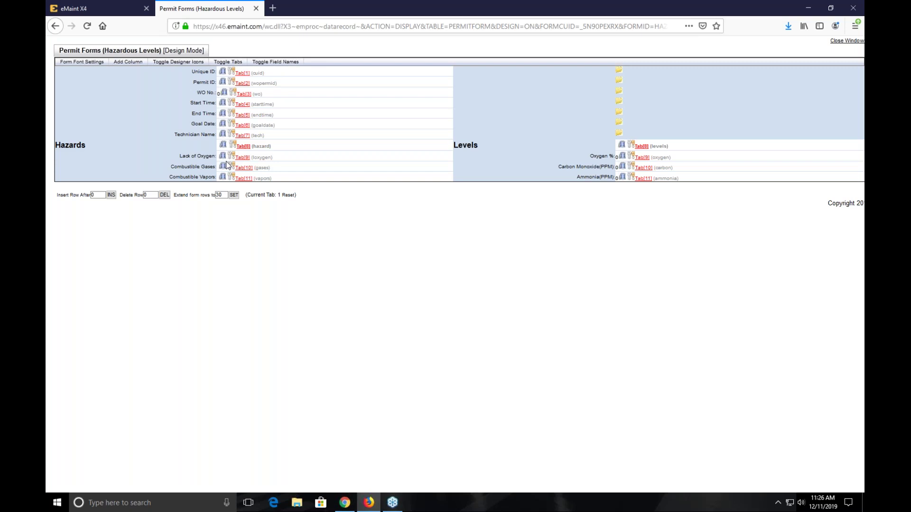
left_click(237, 129)
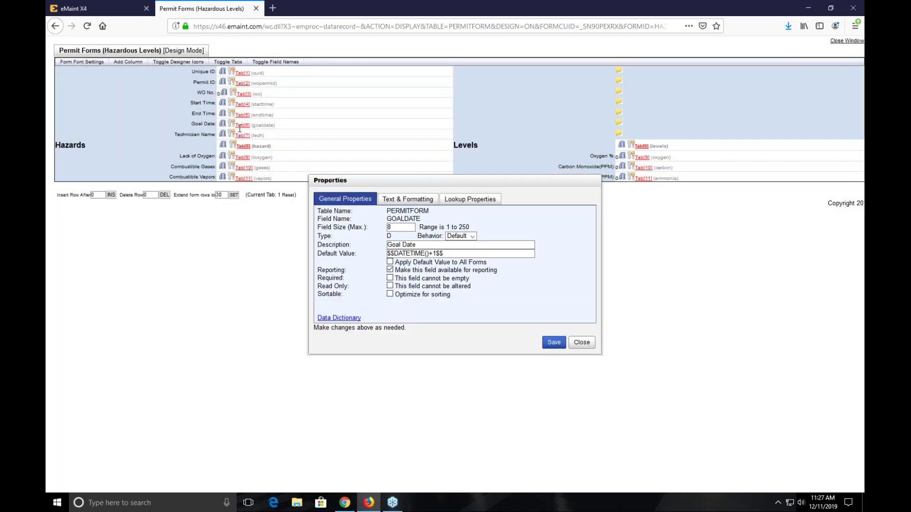
left_click_drag(418, 184, 420, 148)
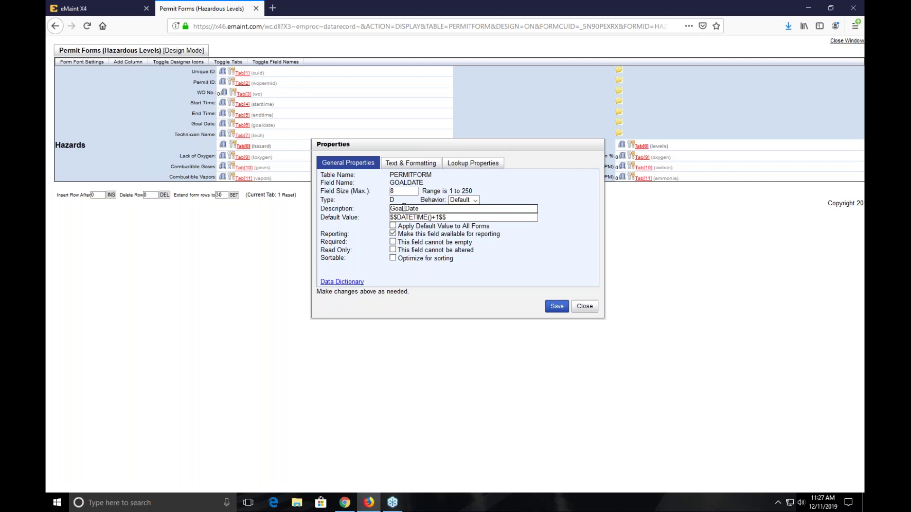
left_click(437, 217)
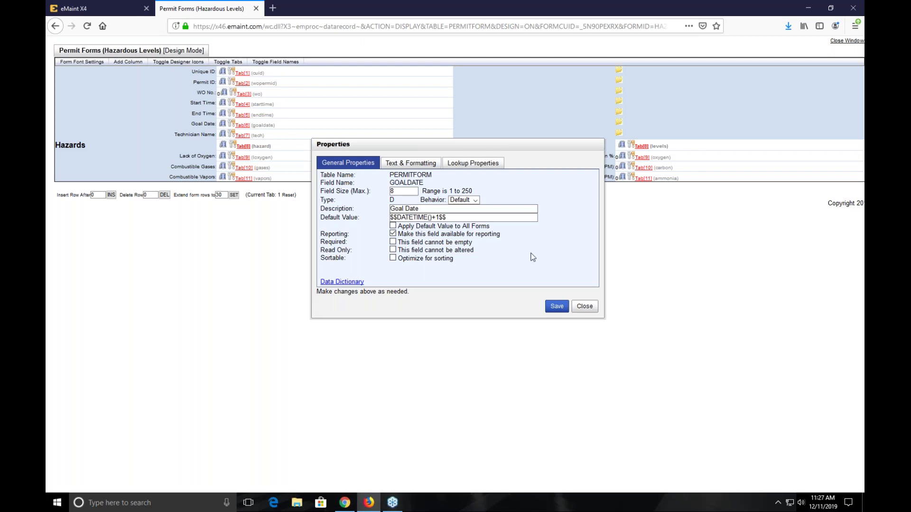
double_click(440, 217)
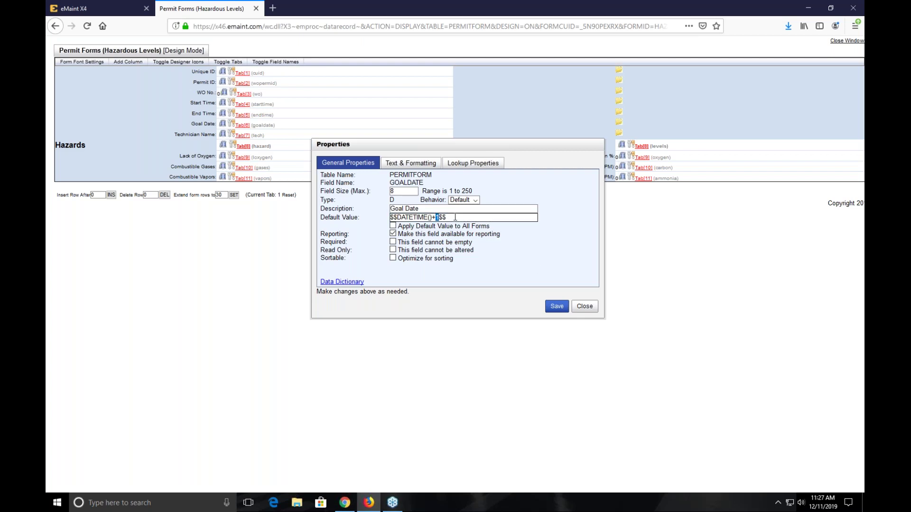
type("14")
key("BackSpace")
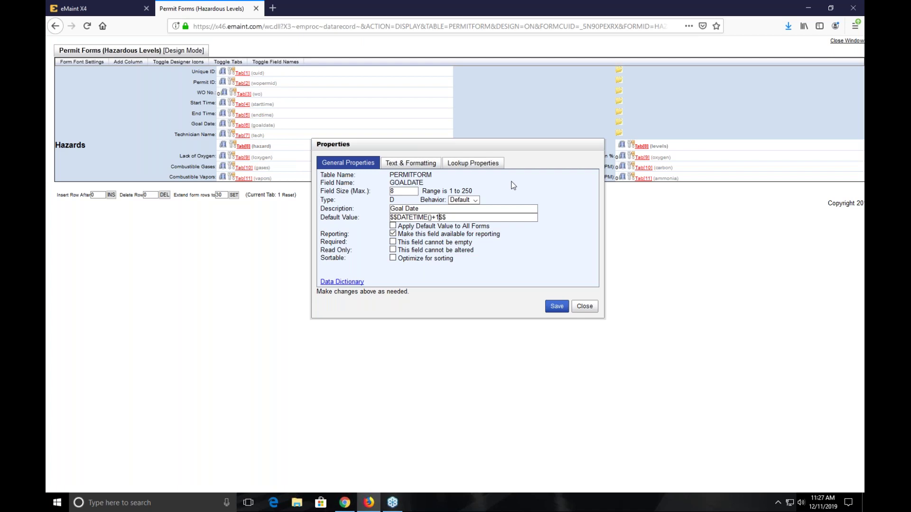
left_click(584, 306)
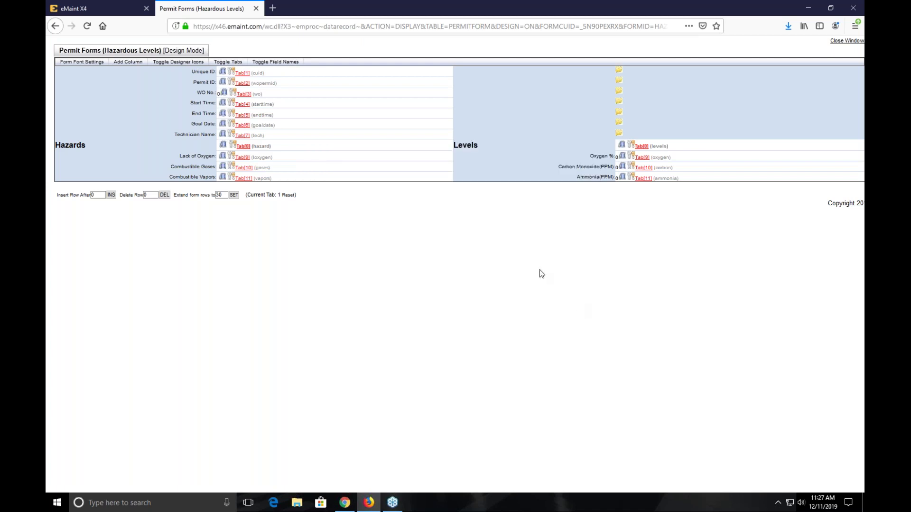
- View Technician Name properties without changes, then close the form designer and Manage Table Forms
left_click(231, 135)
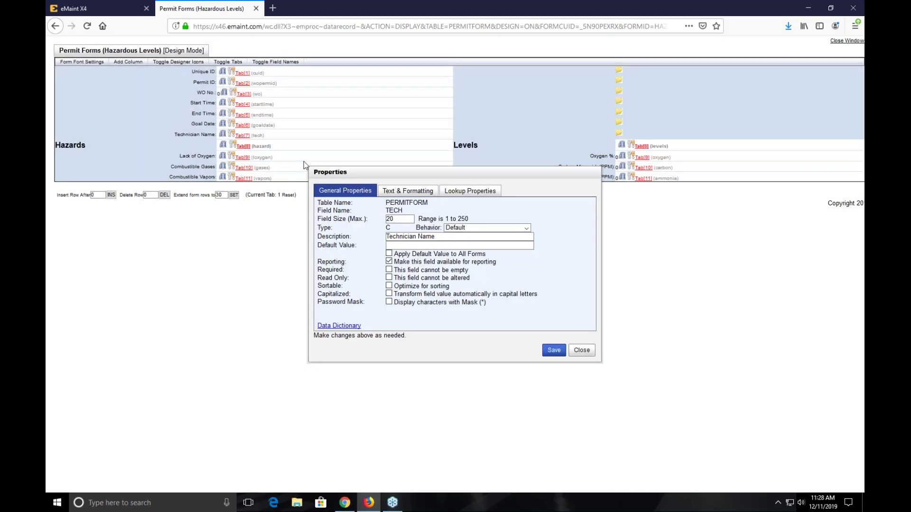
left_click(390, 245)
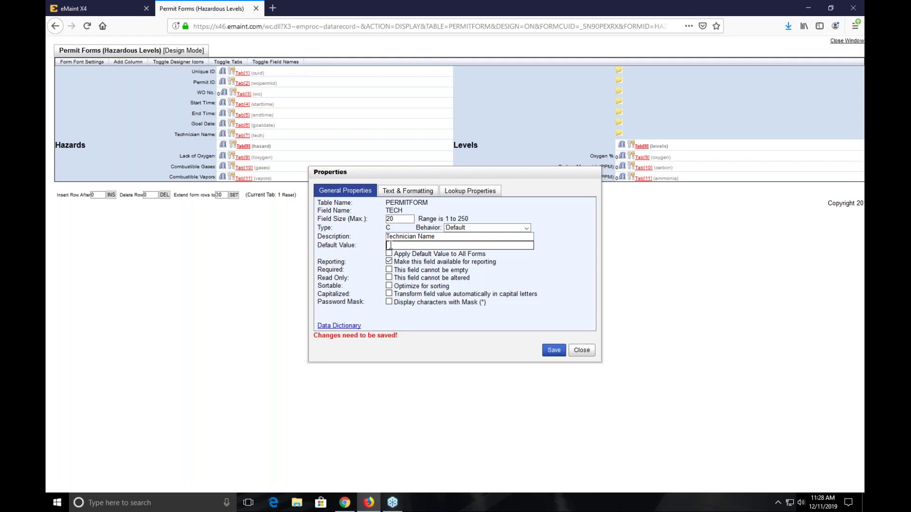
left_click(591, 351)
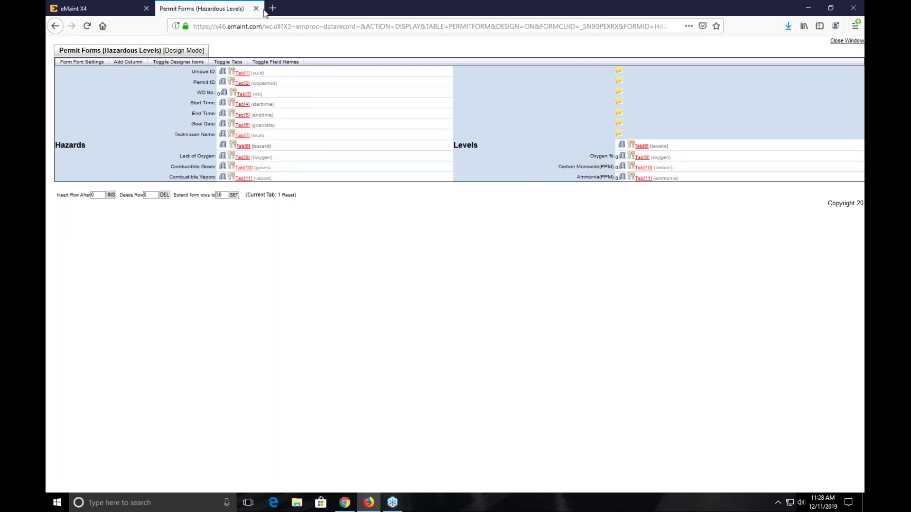
left_click(255, 8)
left_click(659, 350)
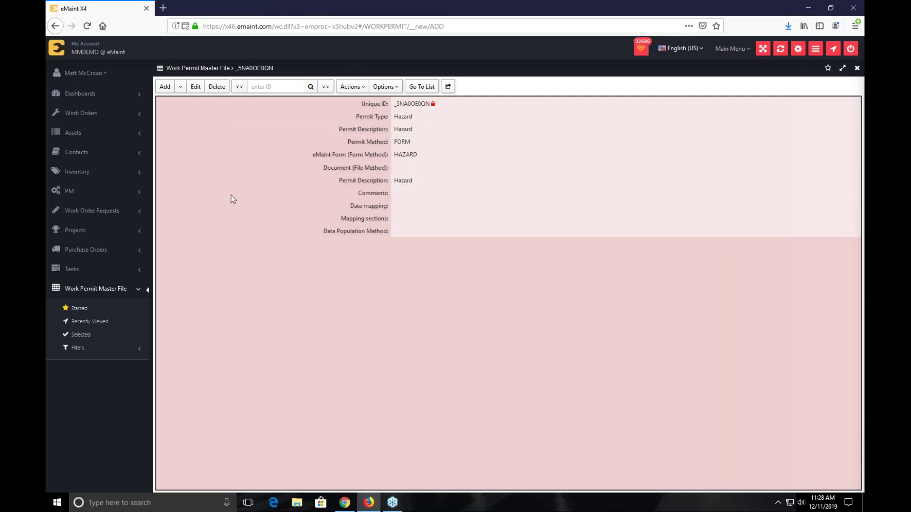
- Open PM 1013 Monthly Calibration from the PM list and show its Related Tables
left_click(57, 196)
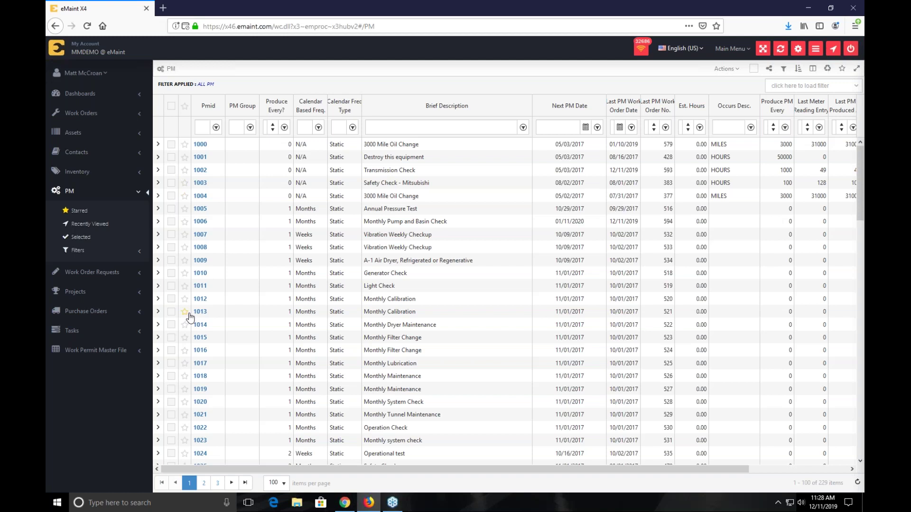
left_click(200, 314)
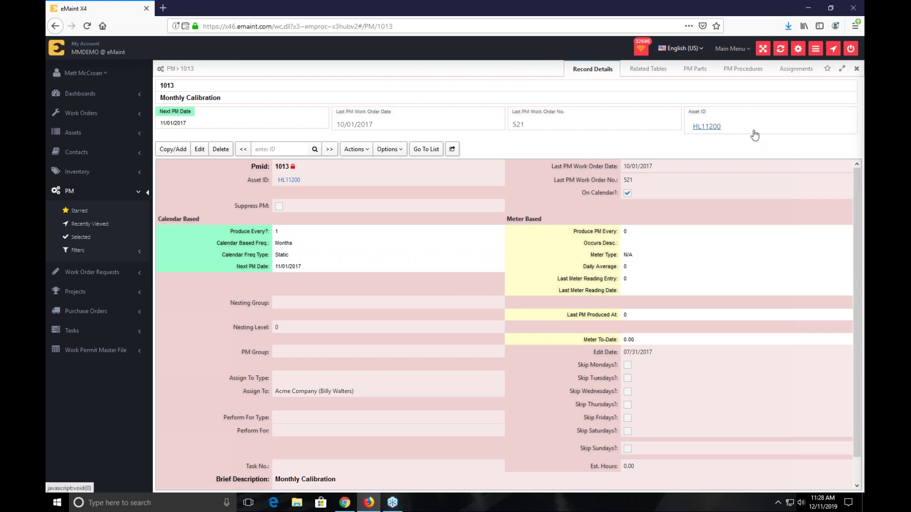
left_click(663, 75)
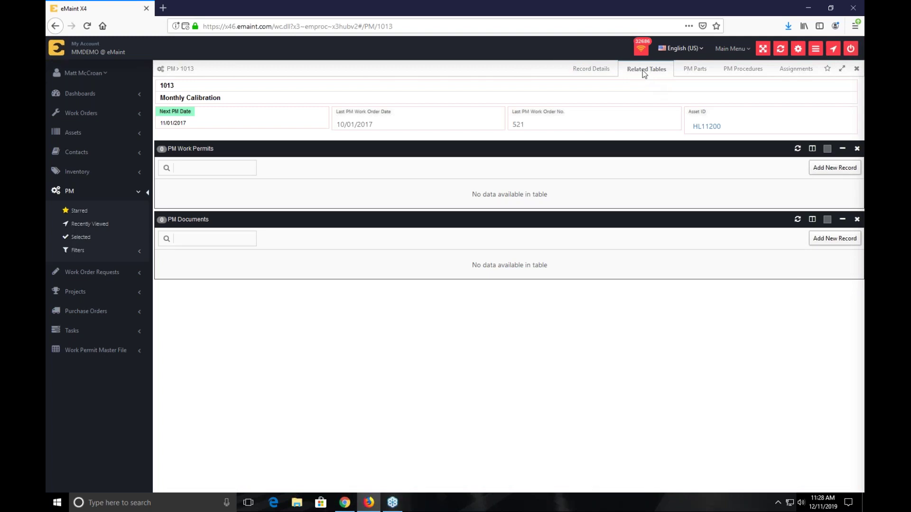
- Add a required Hazard work permit to PM 1013 with comment 'Please complete before closing'
left_click(834, 173)
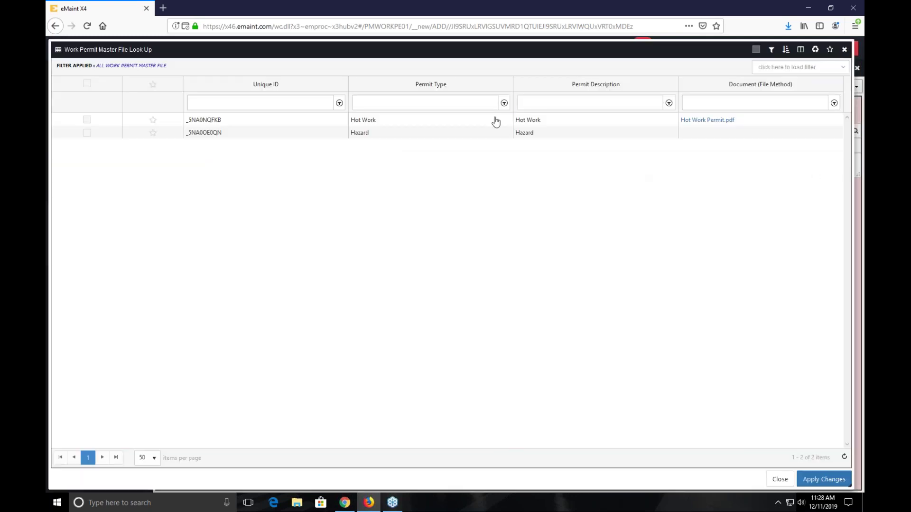
left_click(86, 134)
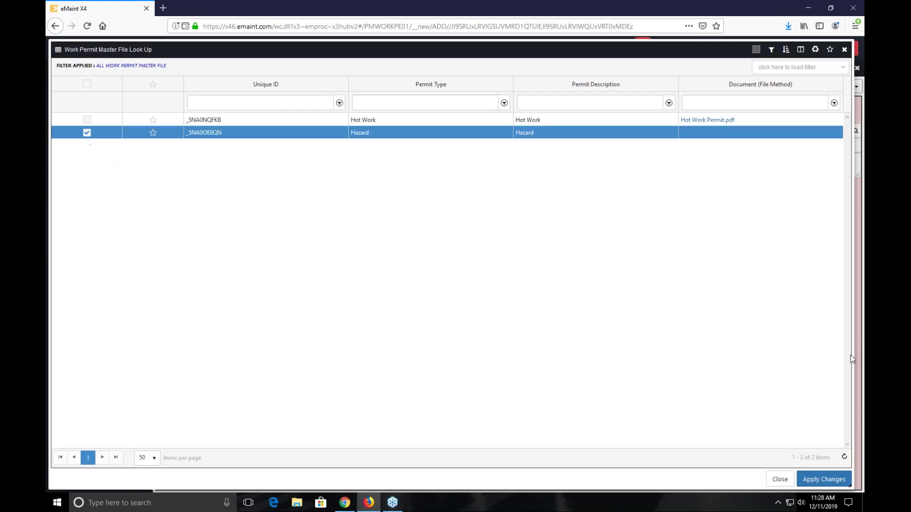
left_click(816, 478)
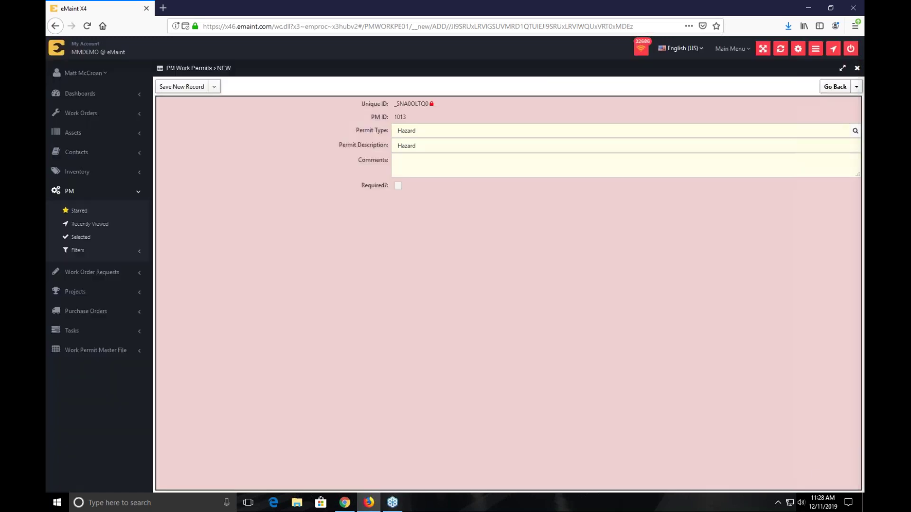
left_click(444, 160)
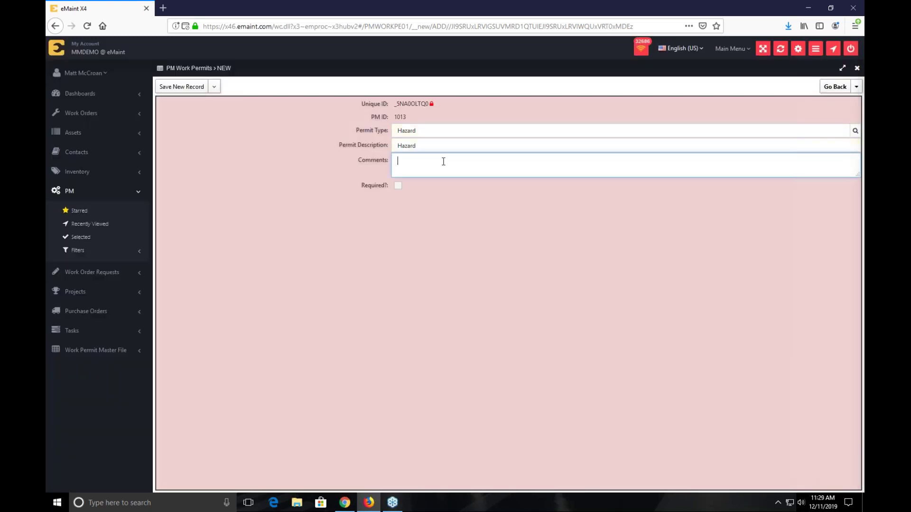
type("Please complete f before closing")
left_click(398, 186)
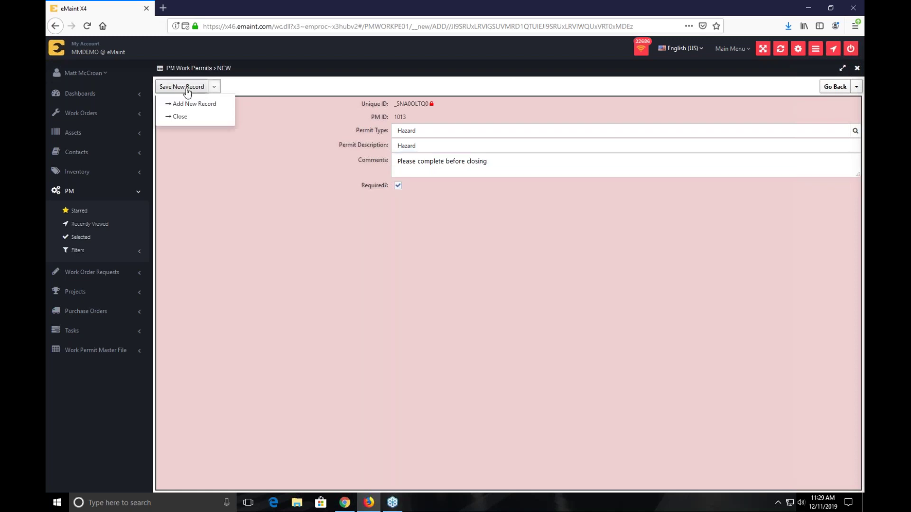
left_click(185, 87)
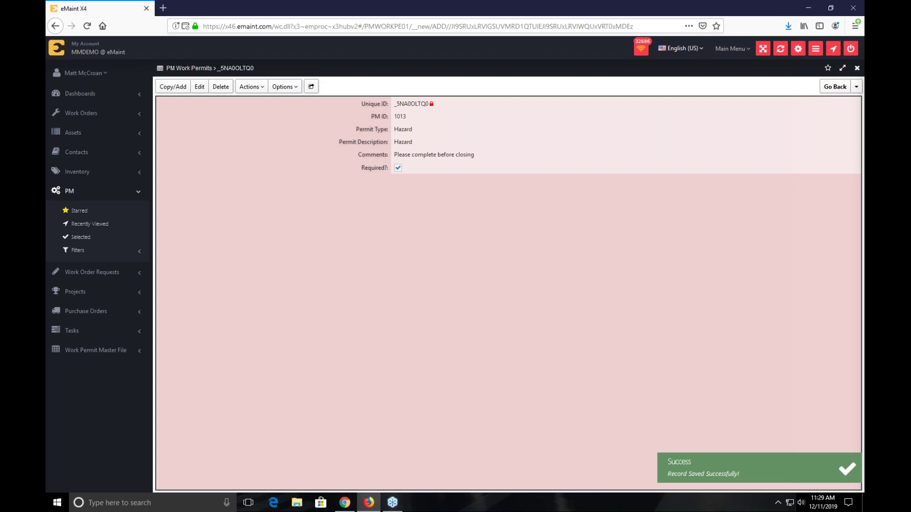
- Manually generate work order 595 from PM 1013 and view its attached permits
left_click(824, 92)
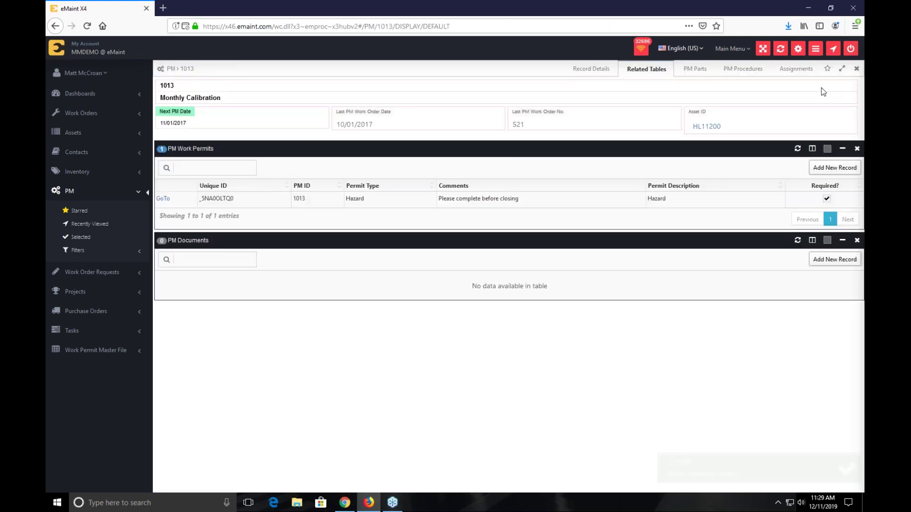
left_click(592, 69)
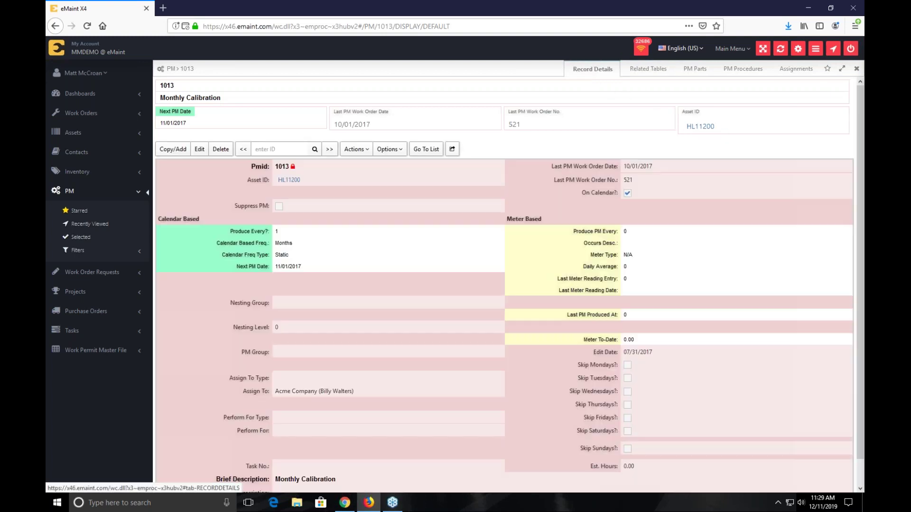
left_click(359, 153)
left_click(362, 167)
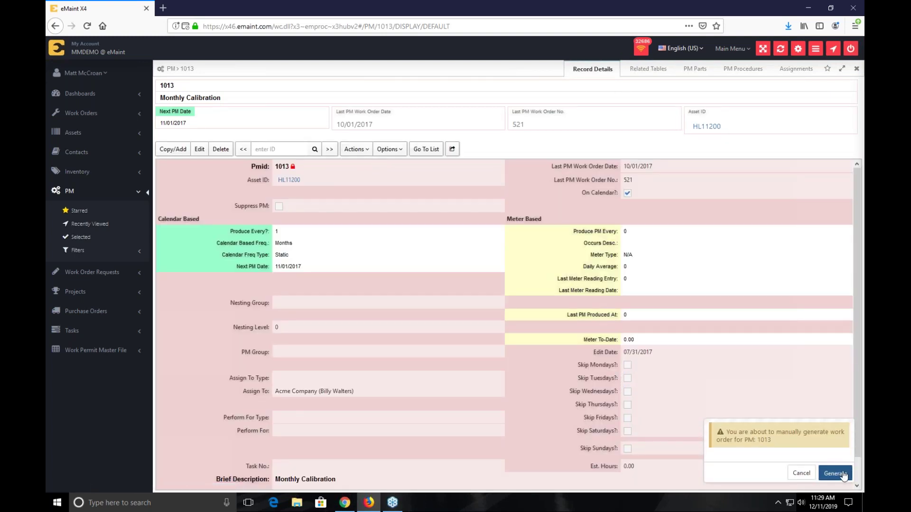
left_click(843, 475)
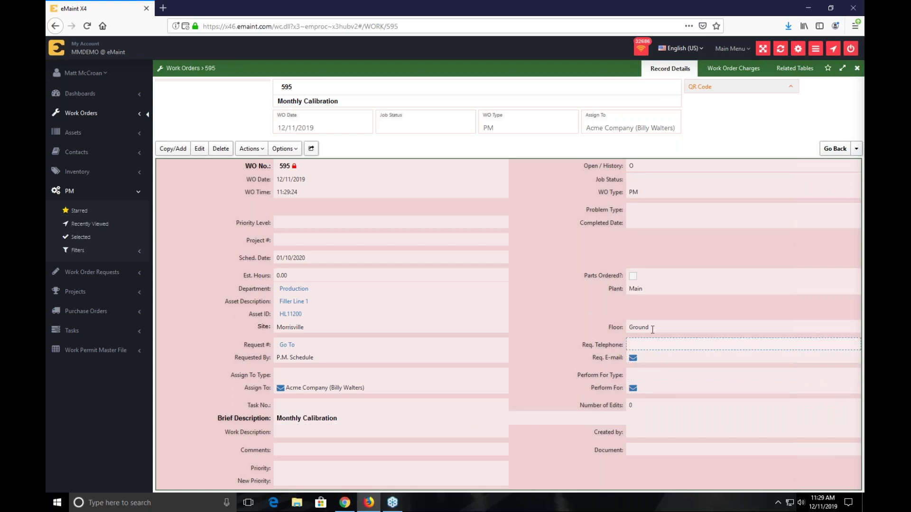
left_click(808, 72)
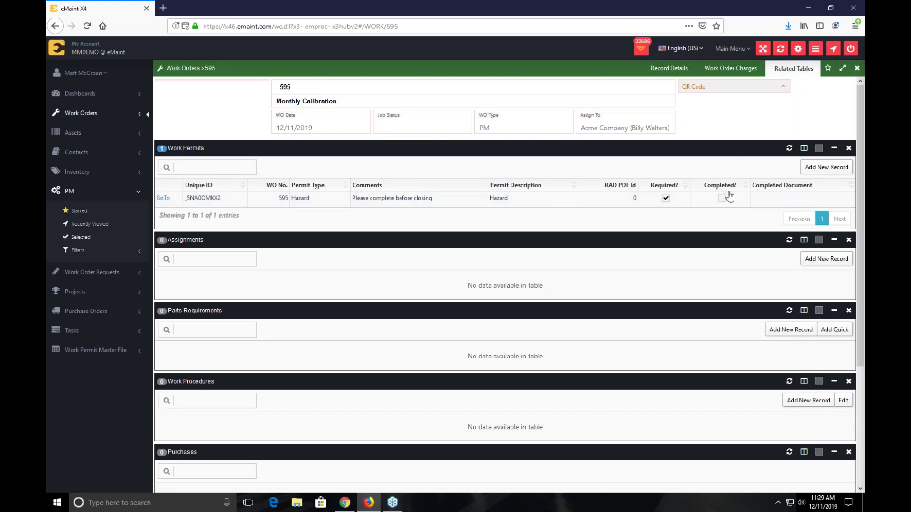
- Open the Hazard permit's Hazardous Levels form from work order 595 and list Lack of Oxygen choices
left_click(163, 198)
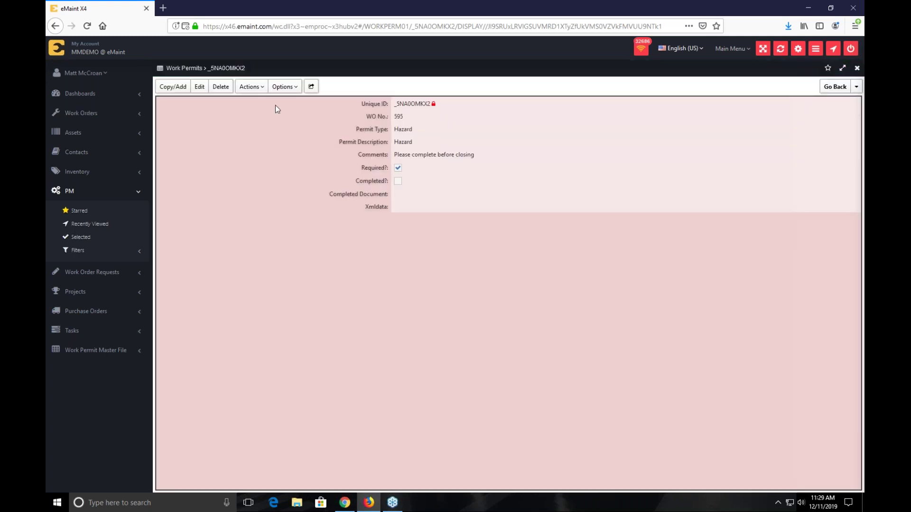
left_click(243, 86)
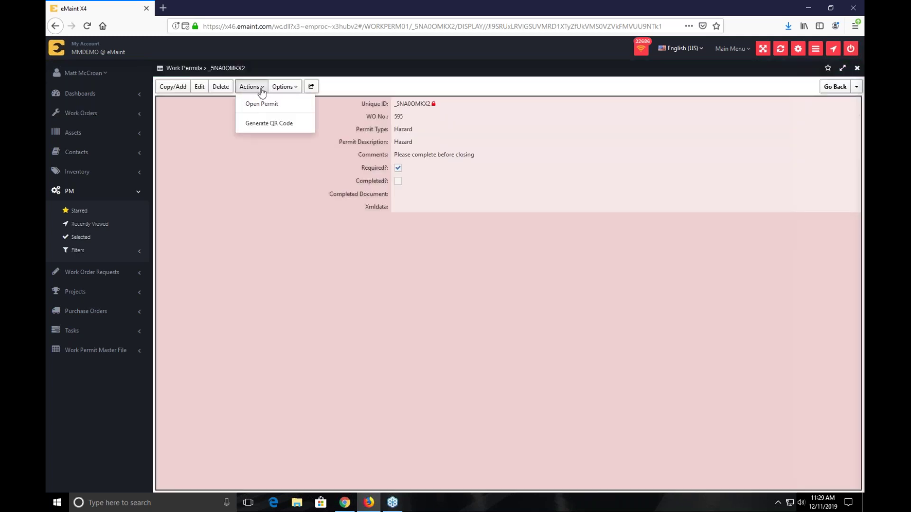
left_click(265, 105)
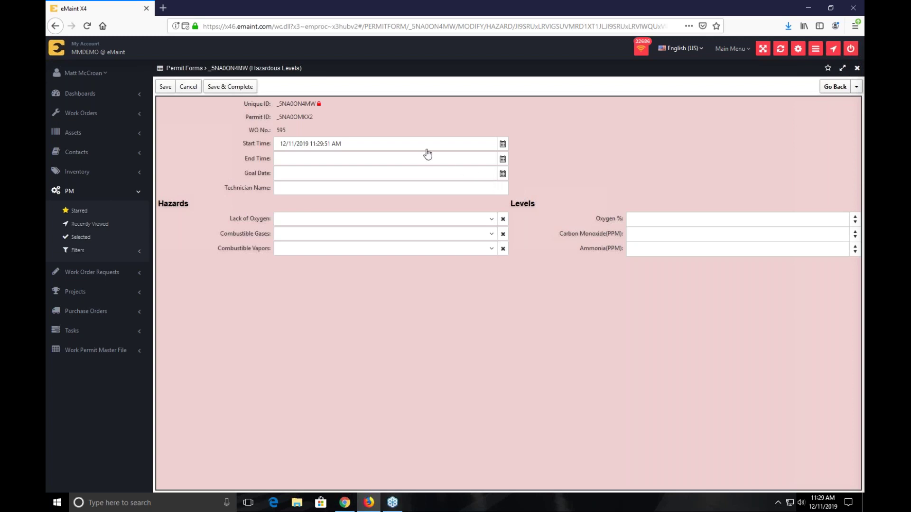
left_click(306, 221)
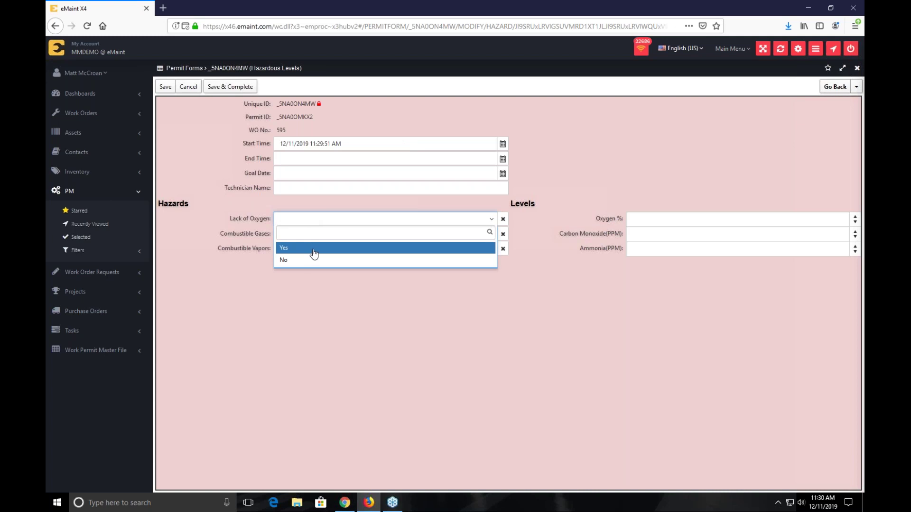
- Answer Yes for Lack of Oxygen, then open Manage Forms from the user tile menu
left_click(313, 254)
left_click(315, 235)
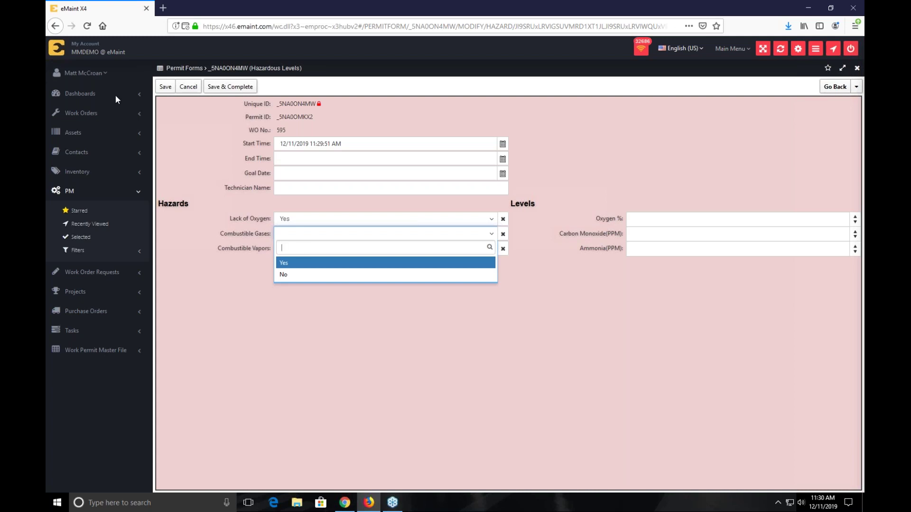
left_click(82, 76)
left_click(145, 79)
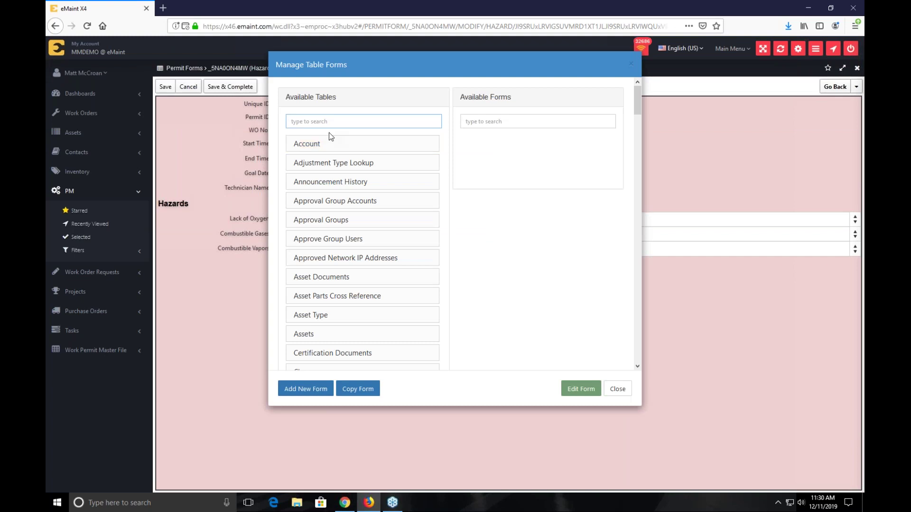
- Search 'permit', select the Permit Forms table, and open the Hazardous Levels form design
type("permit")
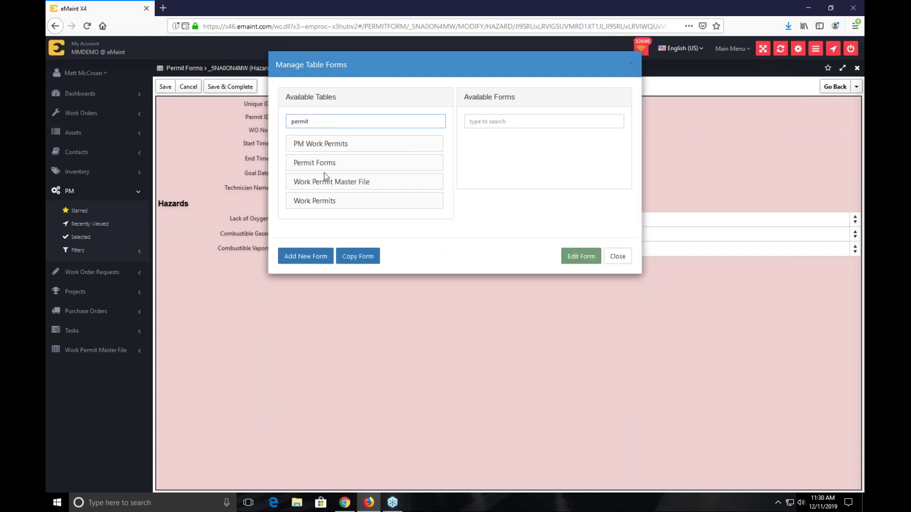
left_click(331, 162)
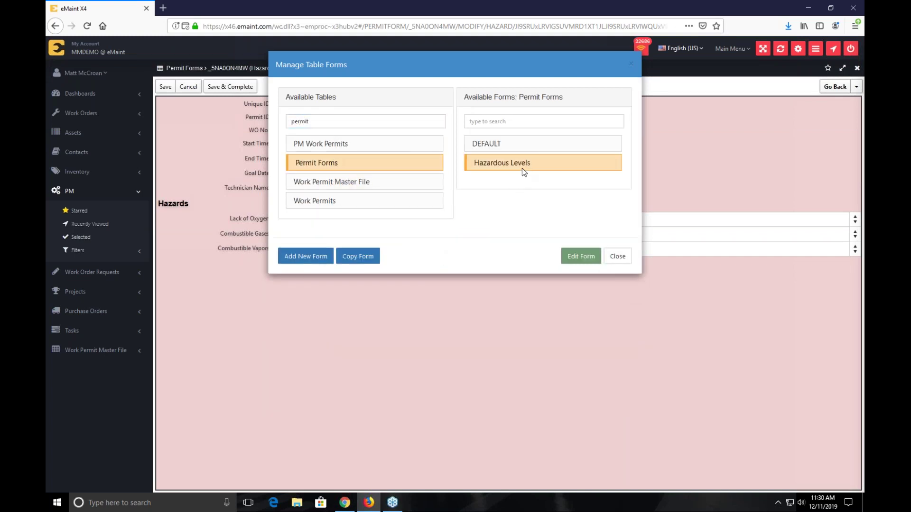
double_click(522, 169)
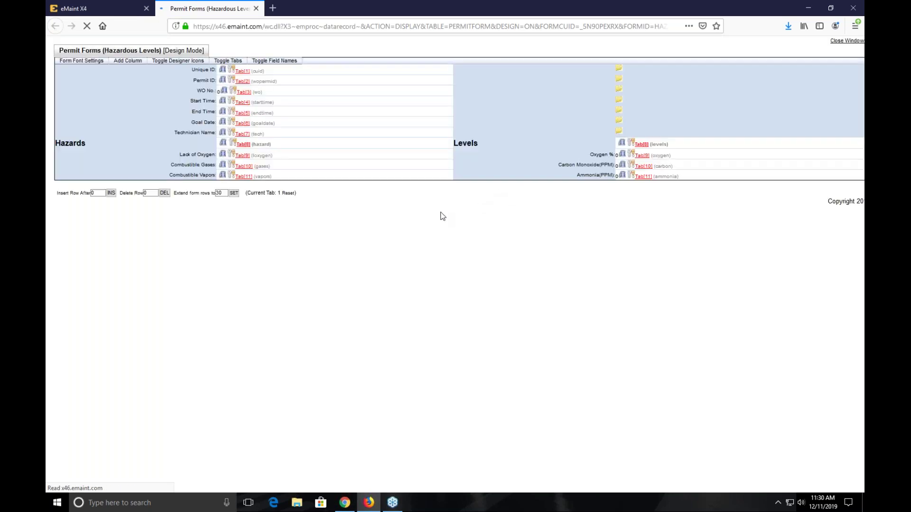
- Make the Lack of Oxygen field Required, save it, and close back to the permit
left_click(242, 167)
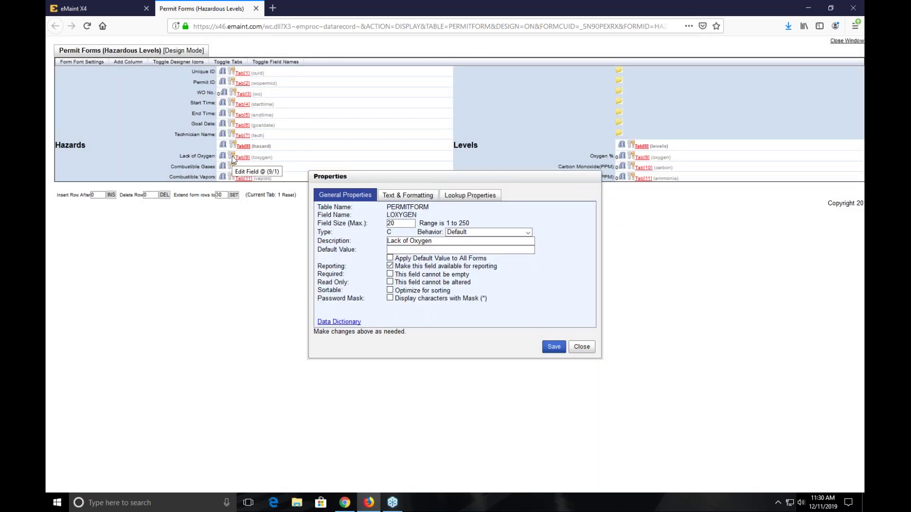
left_click_drag(322, 274, 398, 274)
left_click(390, 275)
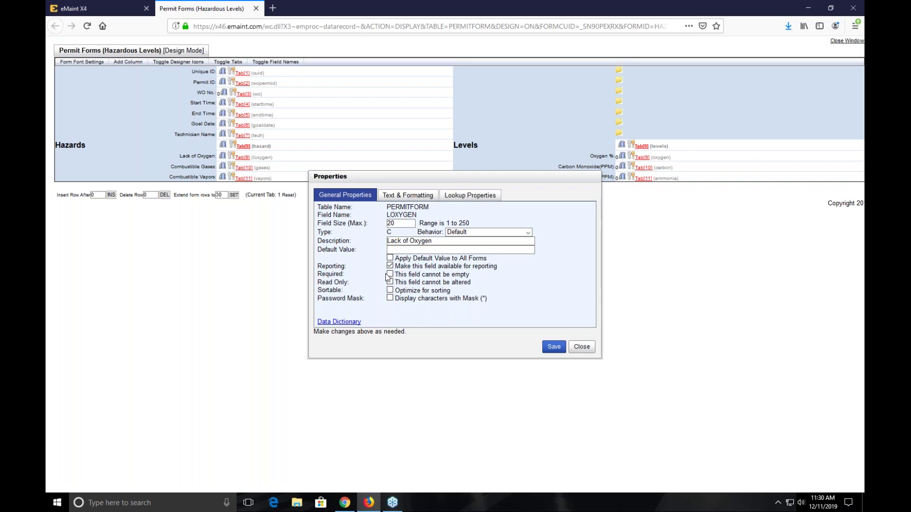
left_click(553, 348)
left_click(581, 347)
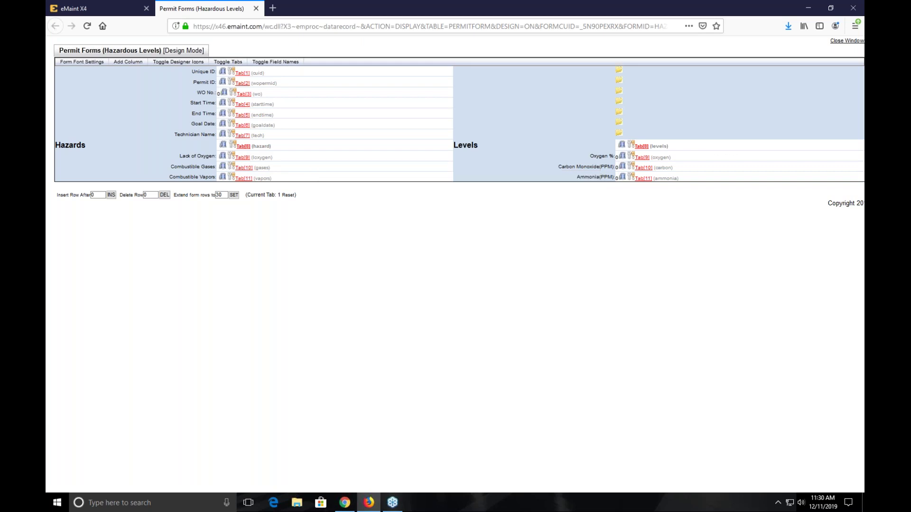
left_click(256, 8)
left_click(617, 260)
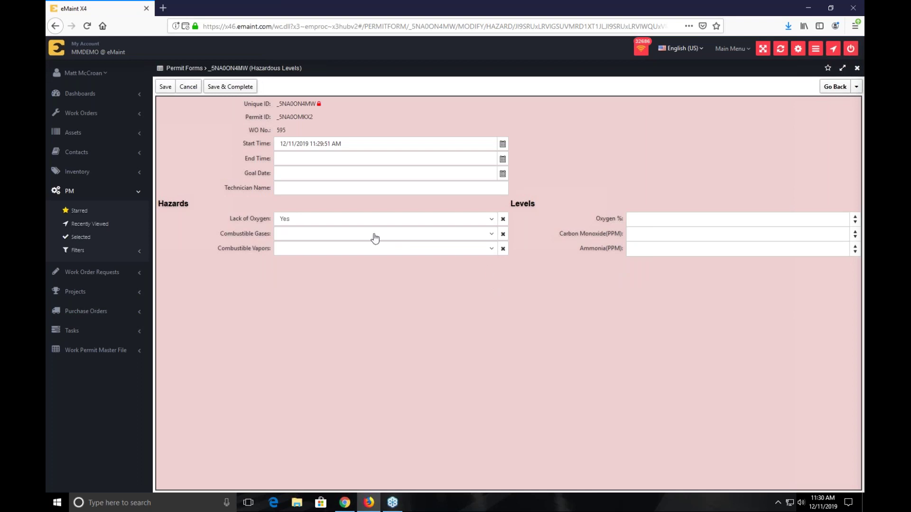
- Clear Lack of Oxygen, set Combustible Gases Yes and Vapors No, and save to trigger the required error
left_click(381, 221)
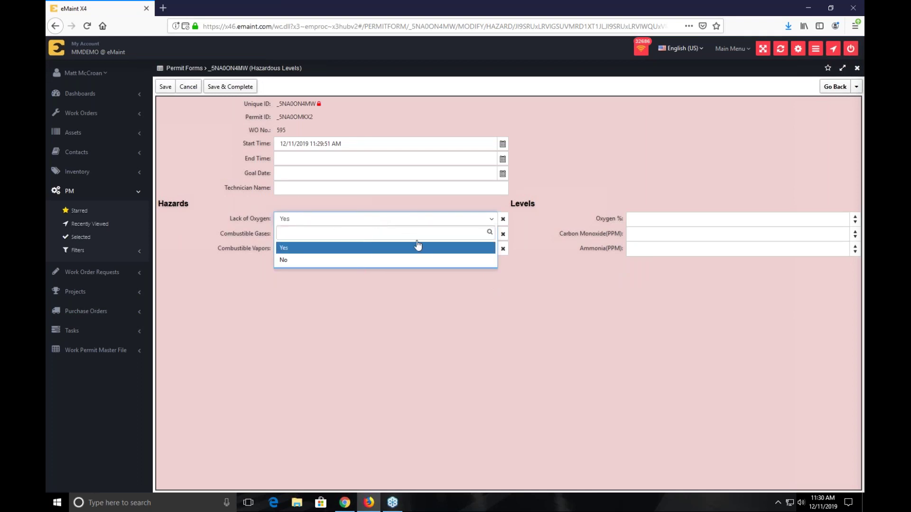
left_click(500, 221)
left_click(502, 220)
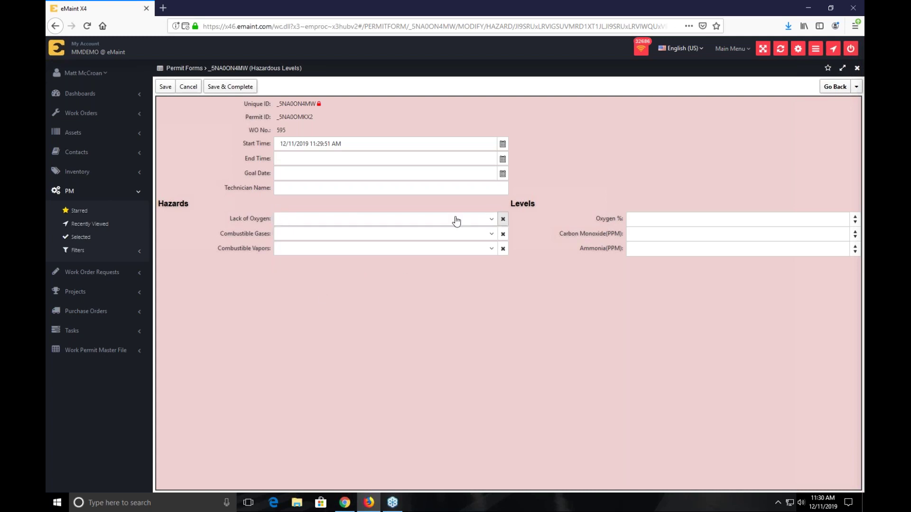
left_click(326, 237)
left_click(309, 264)
left_click(429, 248)
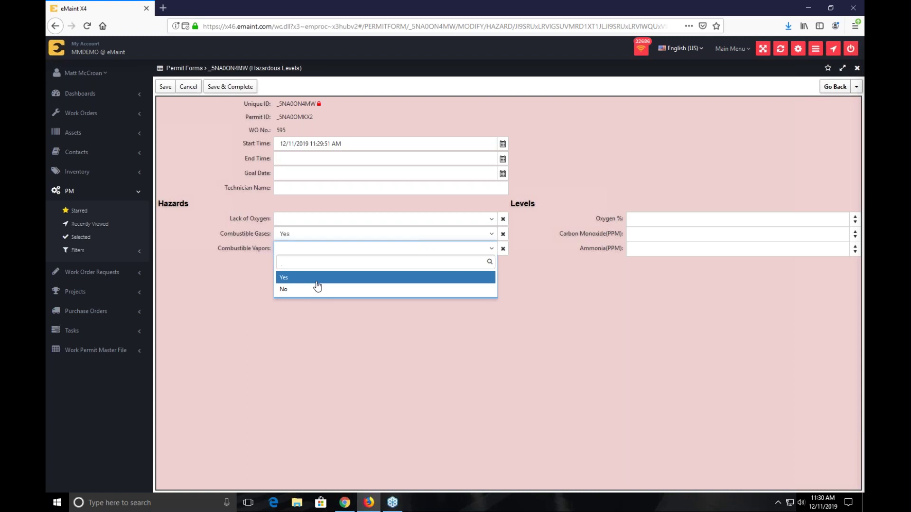
left_click(317, 289)
left_click(628, 220)
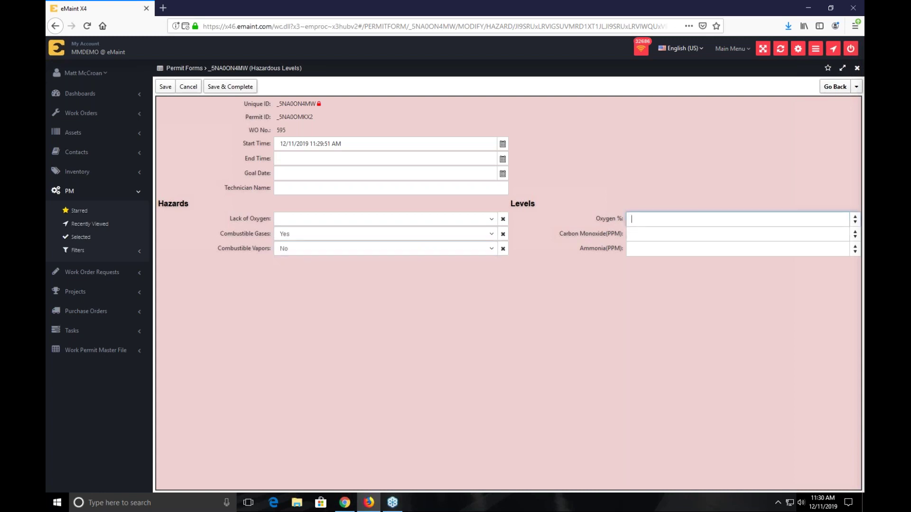
left_click(164, 88)
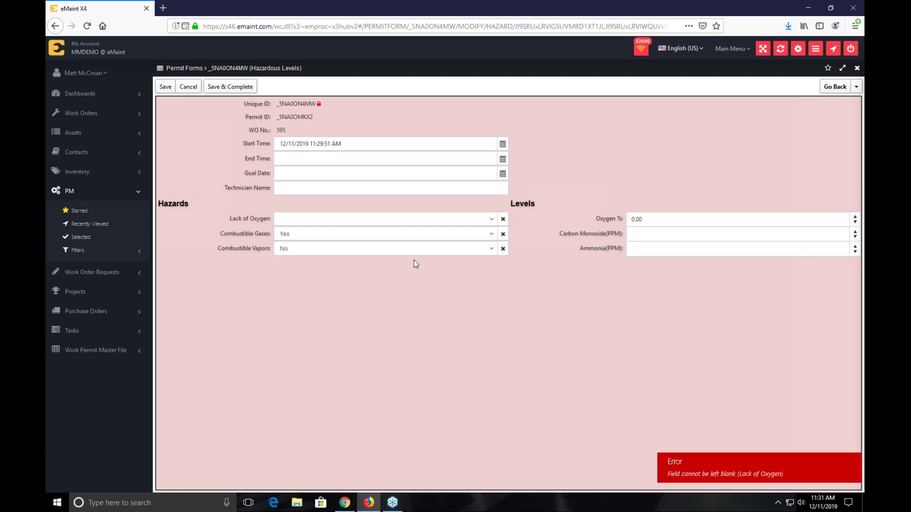
- Answer Yes for Lack of Oxygen and save the Hazardous Levels form
left_click(302, 219)
left_click(304, 250)
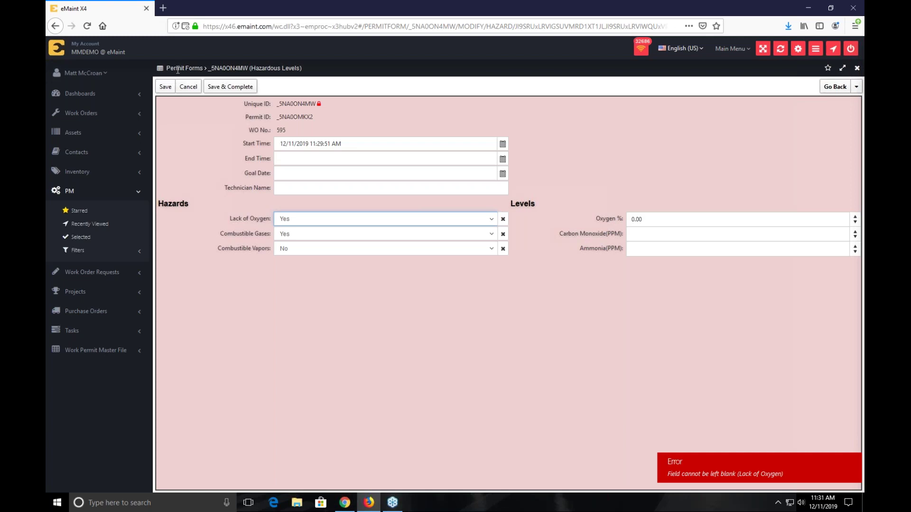
left_click(163, 90)
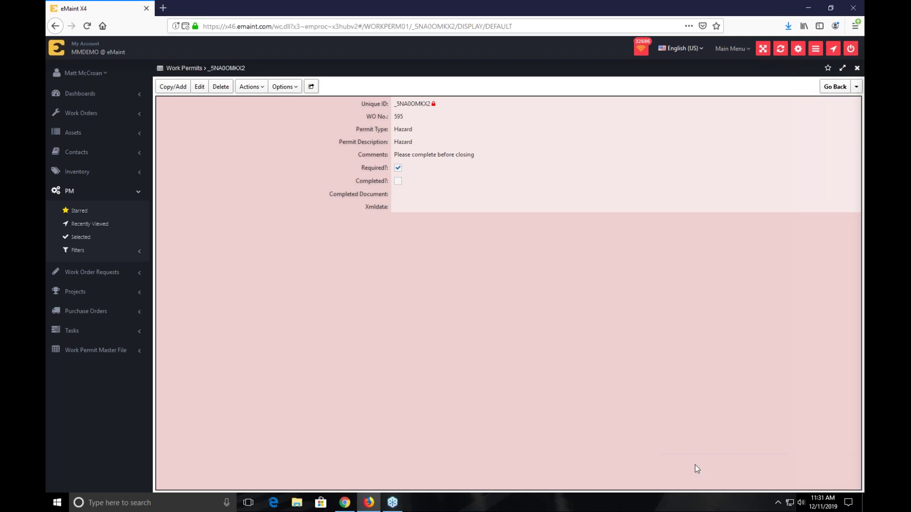
- Open the permit via Actions, Save & Complete it, and go back to work order 595
left_click(251, 86)
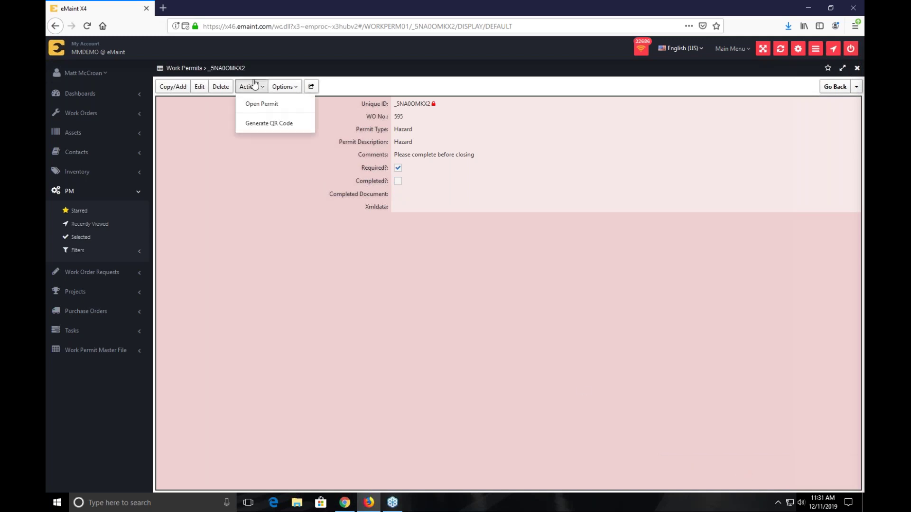
left_click(268, 106)
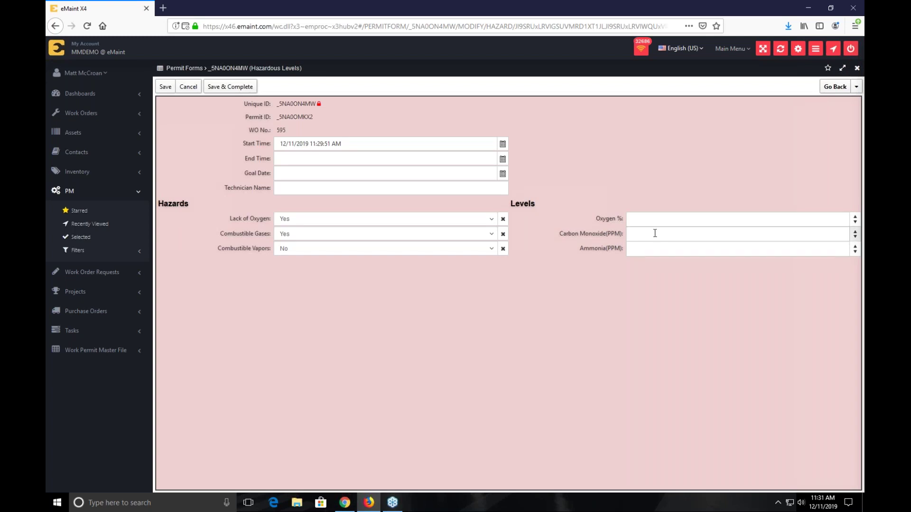
left_click(236, 87)
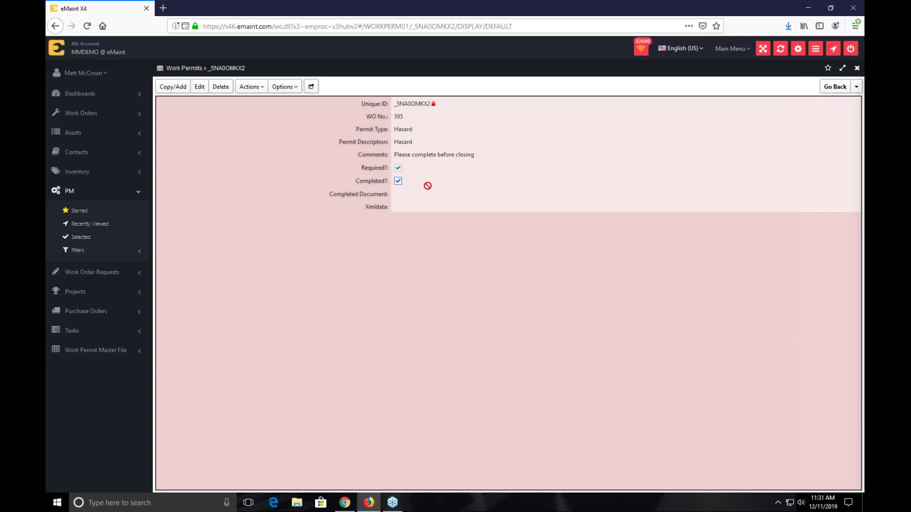
left_click(856, 86)
left_click(840, 88)
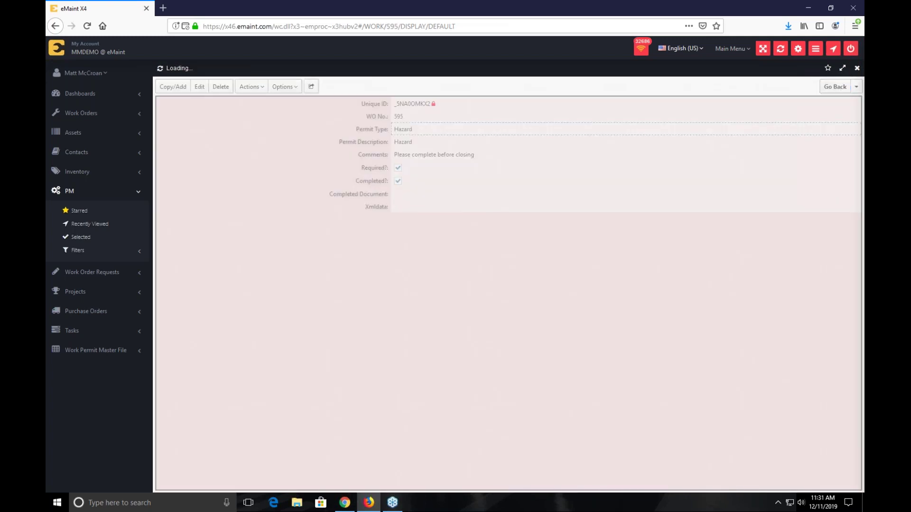
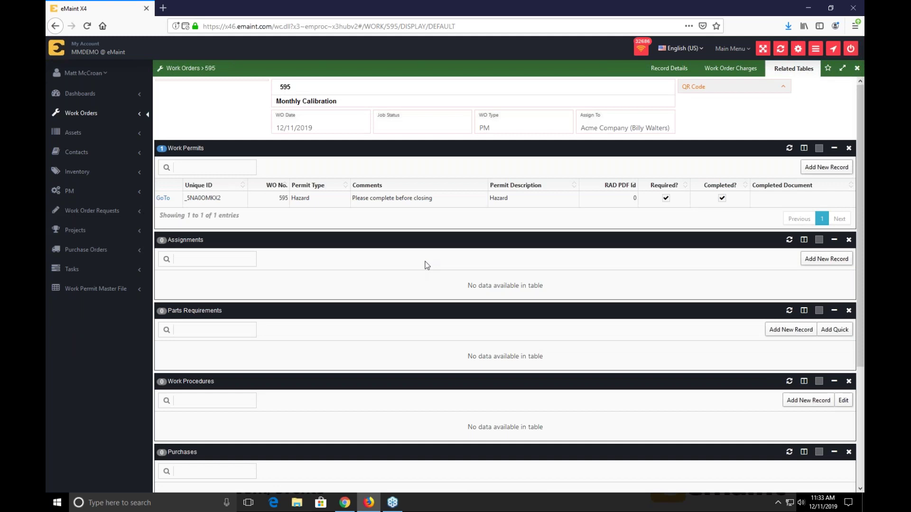
- Scroll down to work order 595's Work Order Documents panel and drag it upward
scroll(427, 266, "down", 3)
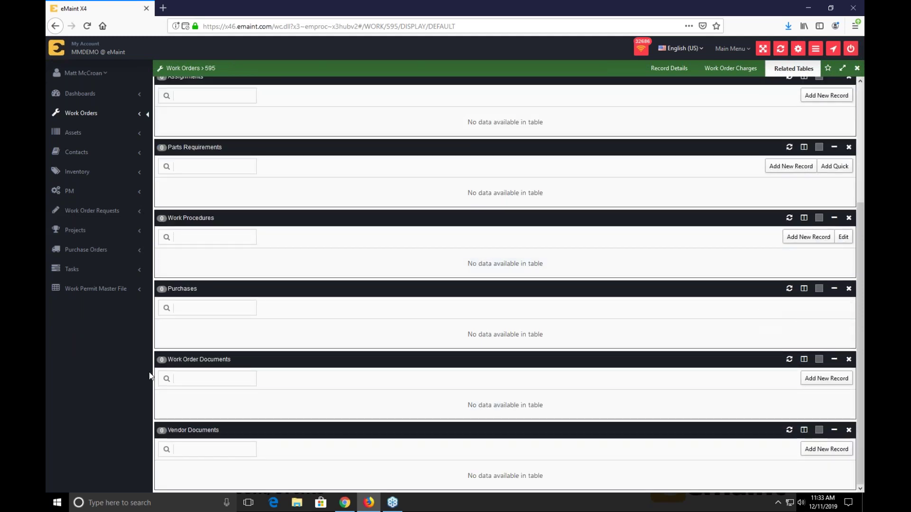
left_click_drag(216, 362, 226, 168)
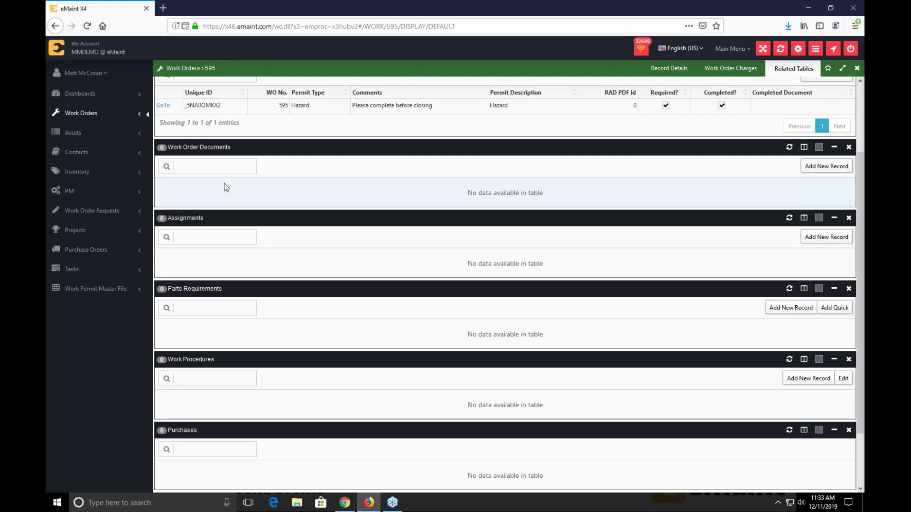
- Start a new record in the Work Order Documents table
left_click(805, 167)
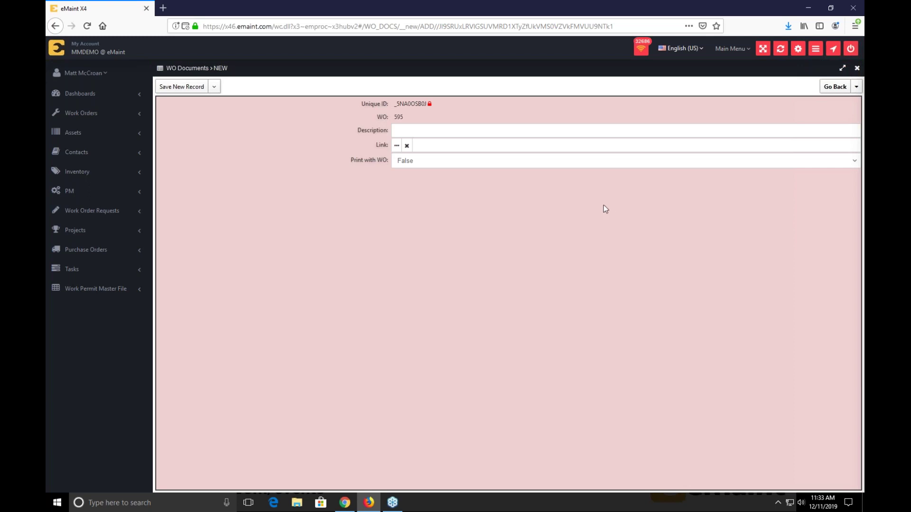
- Link Hot Work Permit.pdf from document storage and fill in the document description
left_click(396, 146)
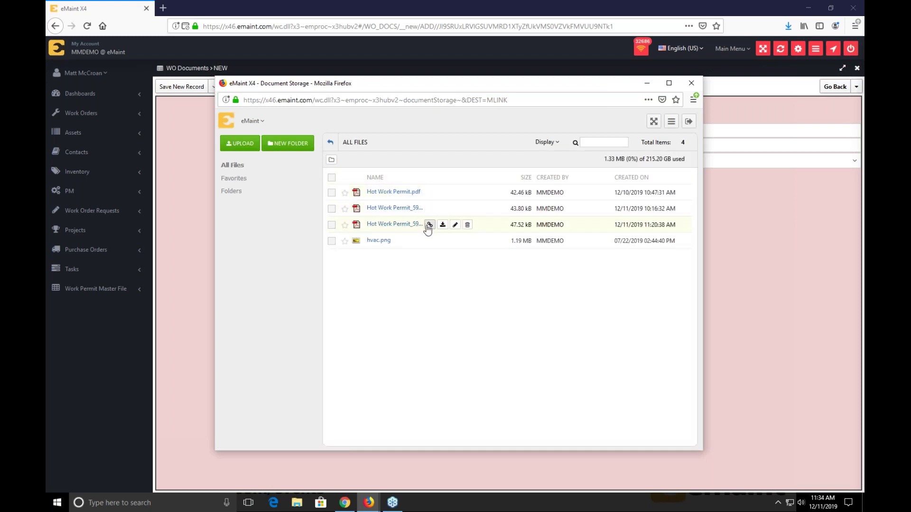
left_click(430, 193)
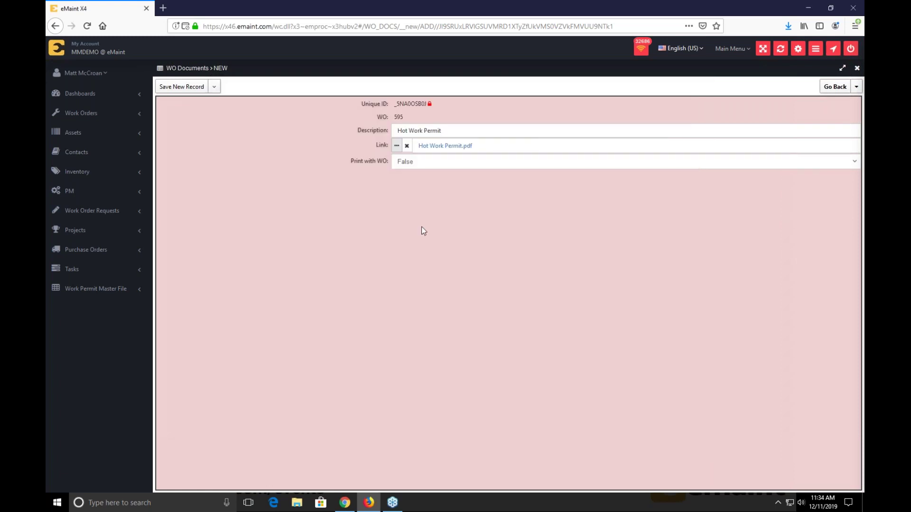
double_click(360, 164)
double_click(370, 162)
triple_click(371, 163)
- Set Print with WO to True, save the document record, and return to work order 595
left_click(411, 167)
left_click(412, 176)
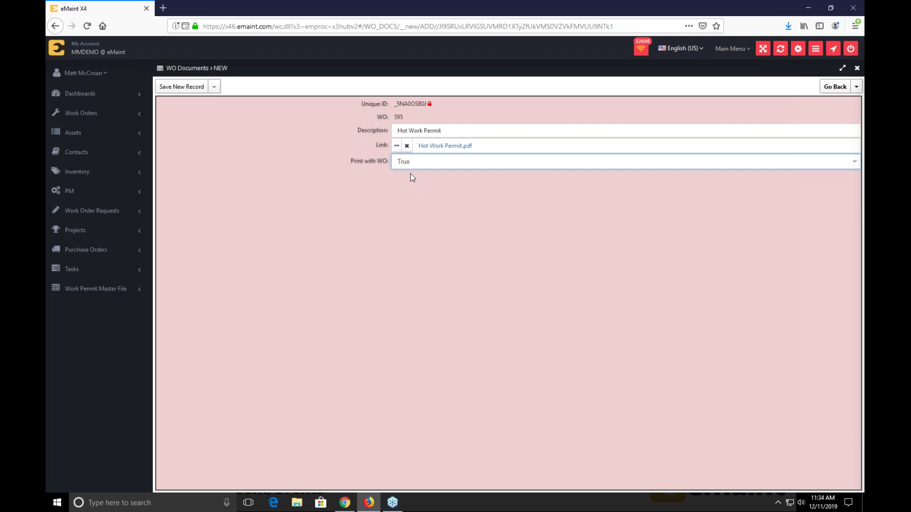
left_click(192, 91)
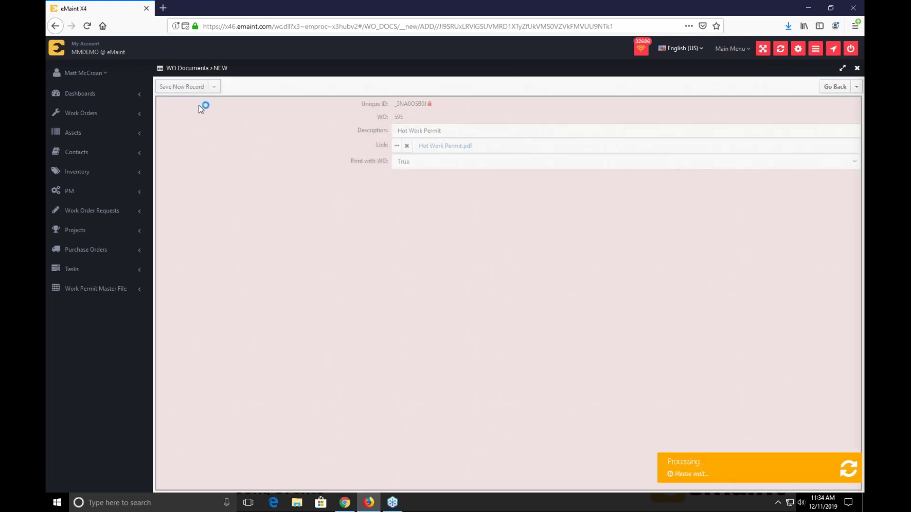
left_click(856, 87)
left_click(814, 98)
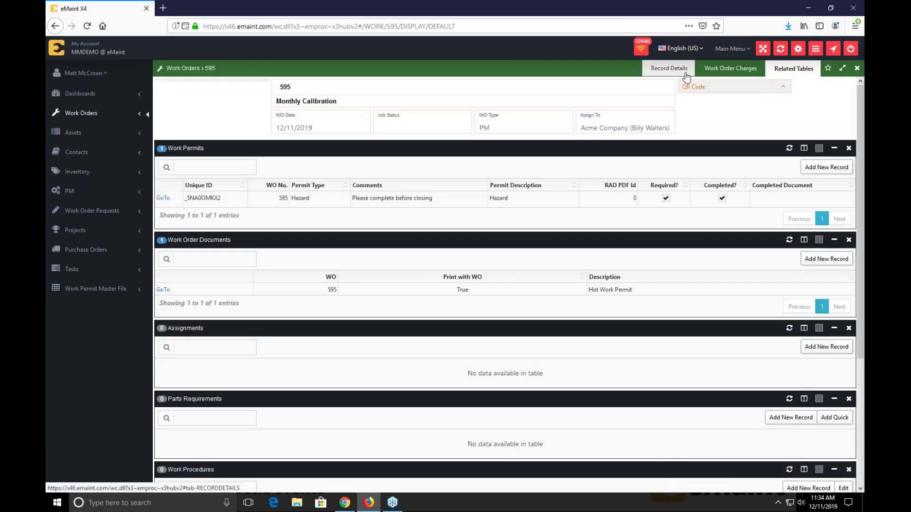
- Print work order 595 to PDF from Record Details via Actions > Print
left_click(686, 76)
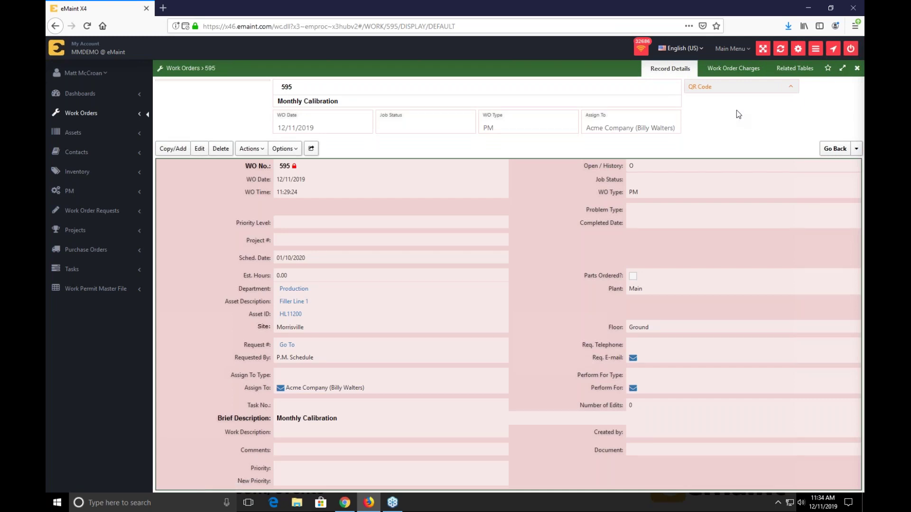
left_click(253, 150)
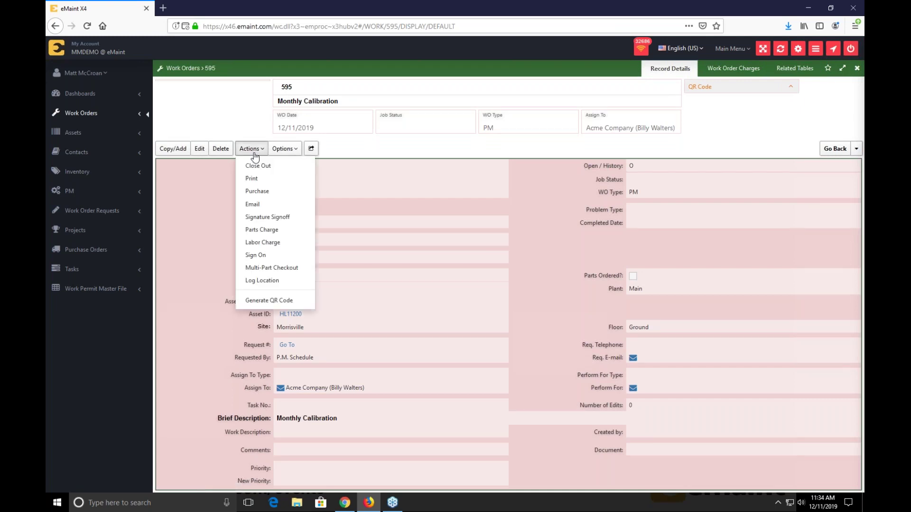
left_click(266, 180)
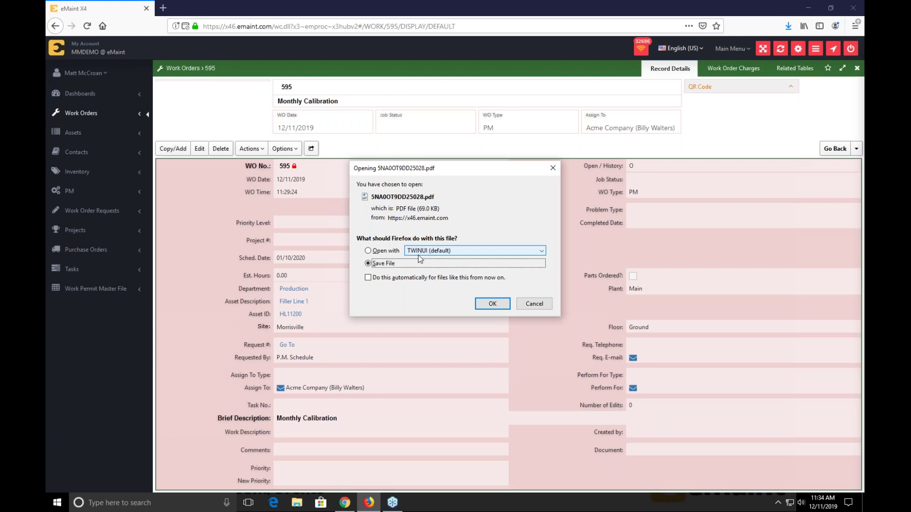
- Choose to open the downloaded PDF with Google Chrome and confirm
left_click(368, 251)
left_click(428, 251)
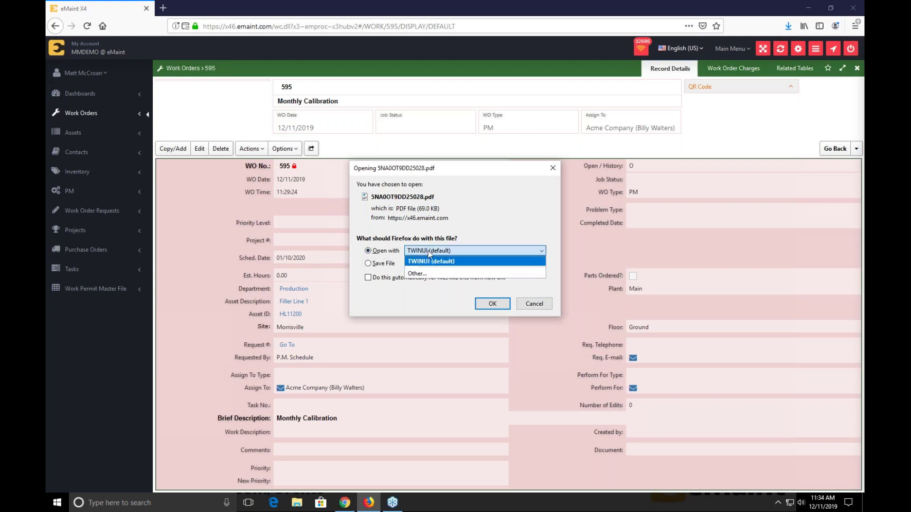
left_click(428, 272)
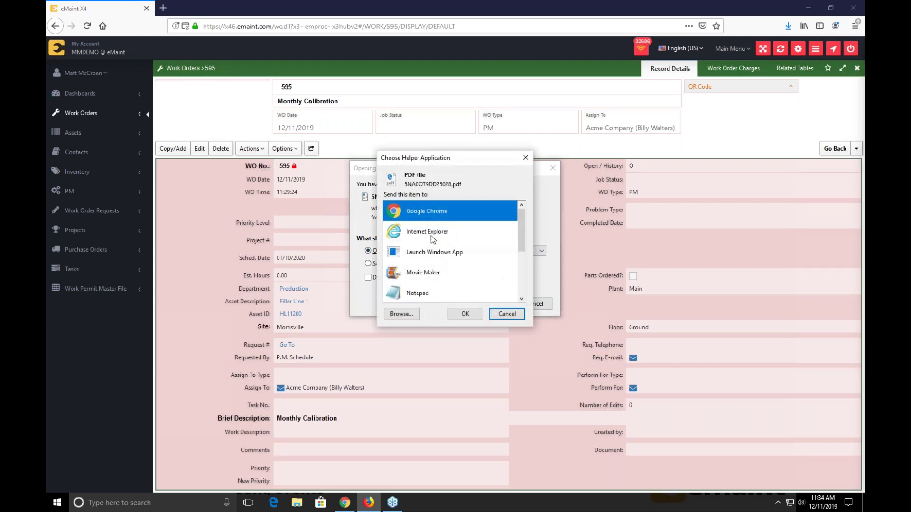
left_click(471, 315)
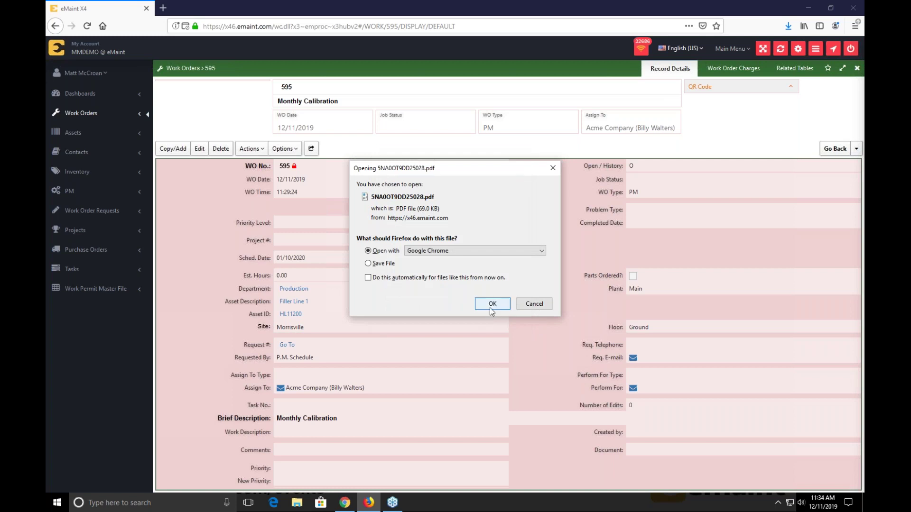
left_click(489, 308)
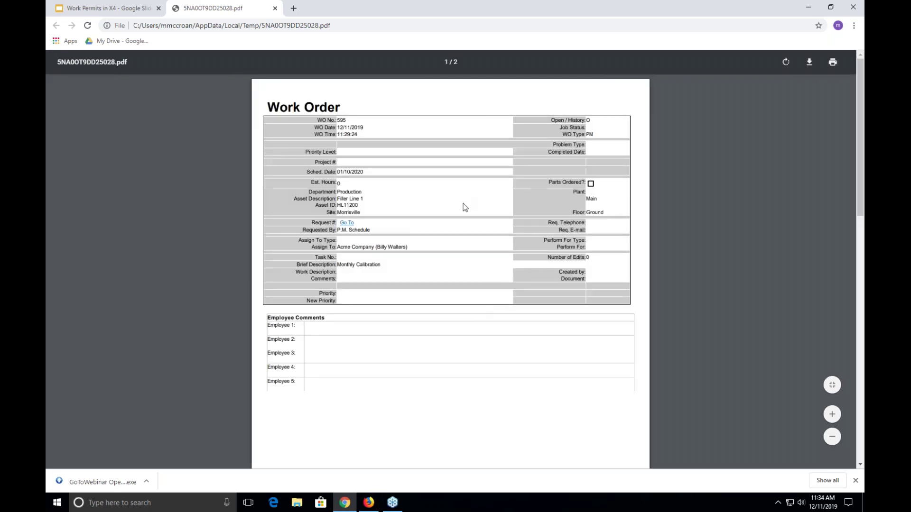
- Scroll through the printed PDF in Chrome to the Hot Work Permit page
scroll(468, 213, "down", 10)
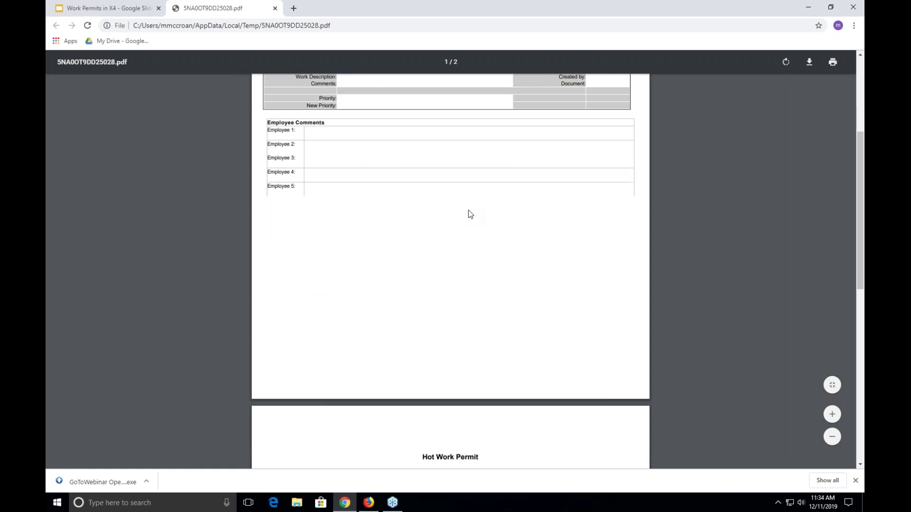
scroll(469, 206, "down", 2)
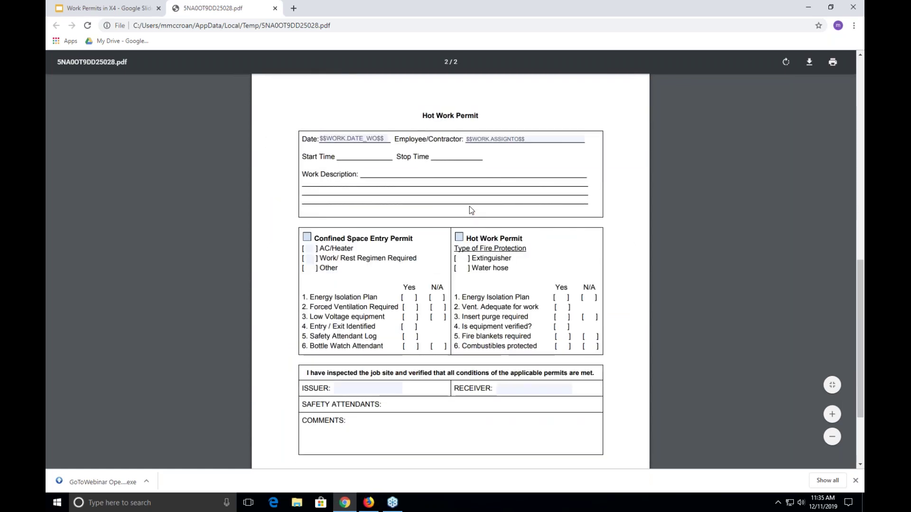
scroll(468, 207, "down", 2)
scroll(469, 207, "up", 1)
right_click(468, 206)
left_click(390, 189)
scroll(395, 200, "up", 1)
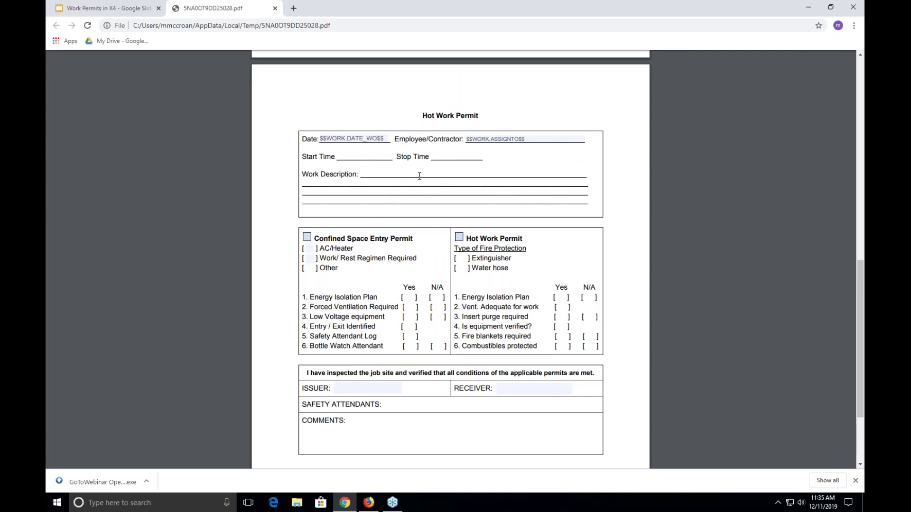
- Inspect the permit's $$WORK.DATE_WO$$ and $$WORK.ASSIGNTO$$ fields, then return to work order 595's related tables
triple_click(342, 139)
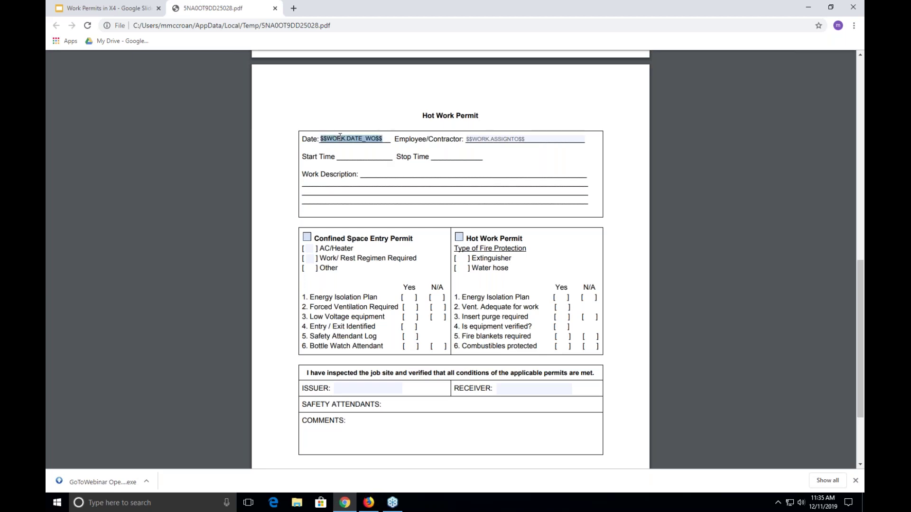
triple_click(491, 139)
left_click(362, 138)
left_click(369, 503)
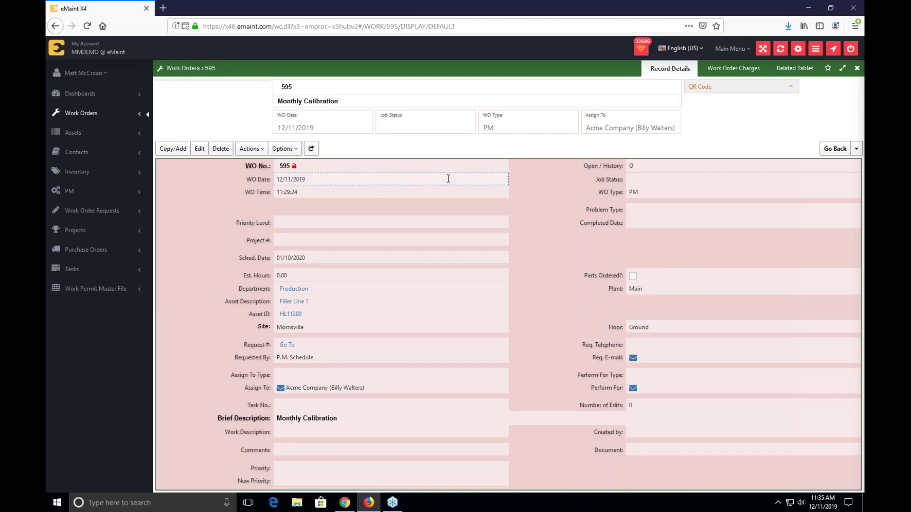
left_click(794, 69)
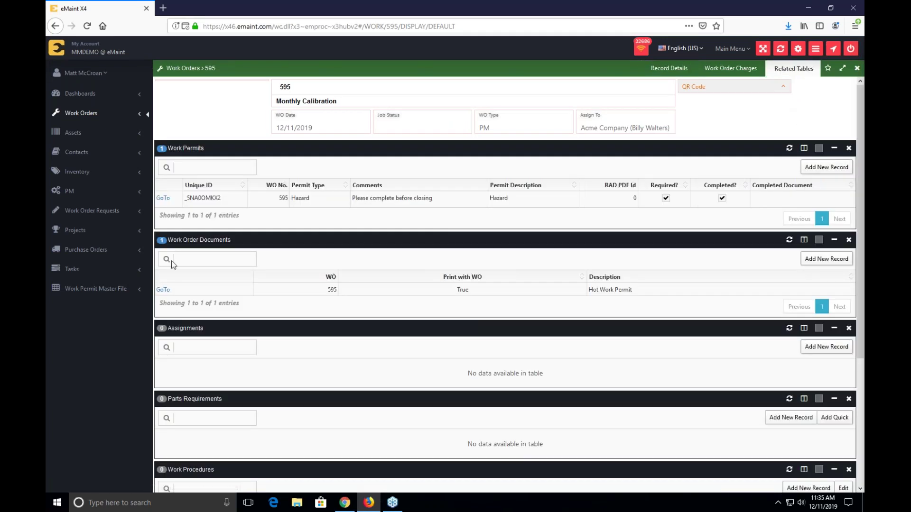